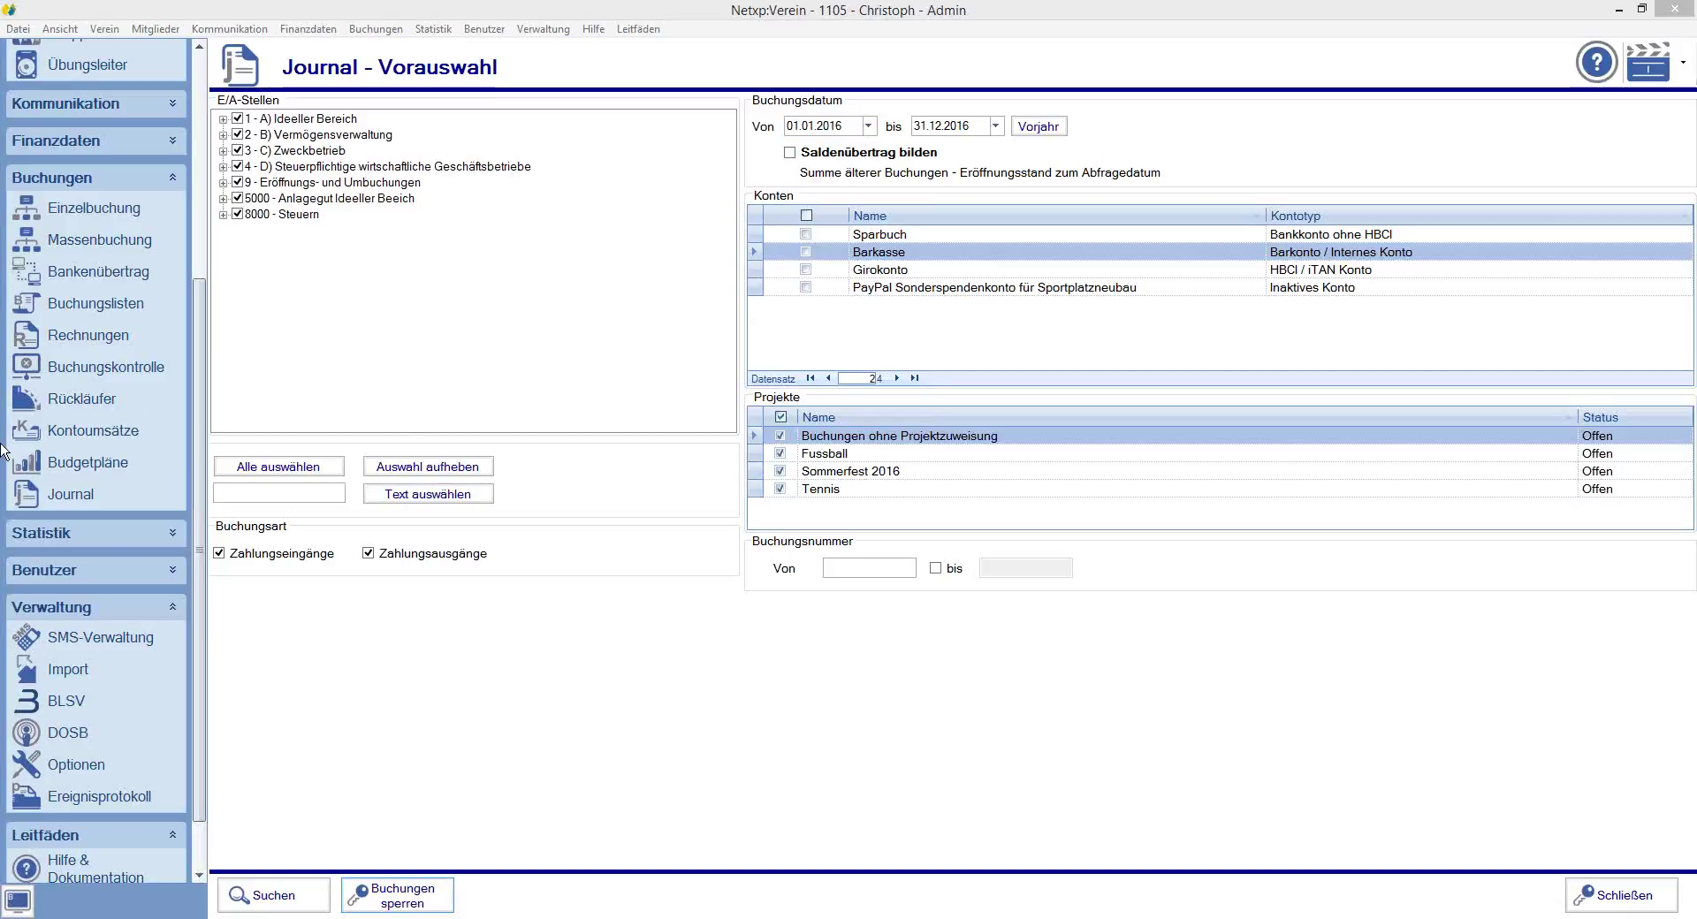
Open the Girokonto account transactions and compare the two Sparkasse batch entries dated 26.05.2016 and 30.06.2016
click(481, 271)
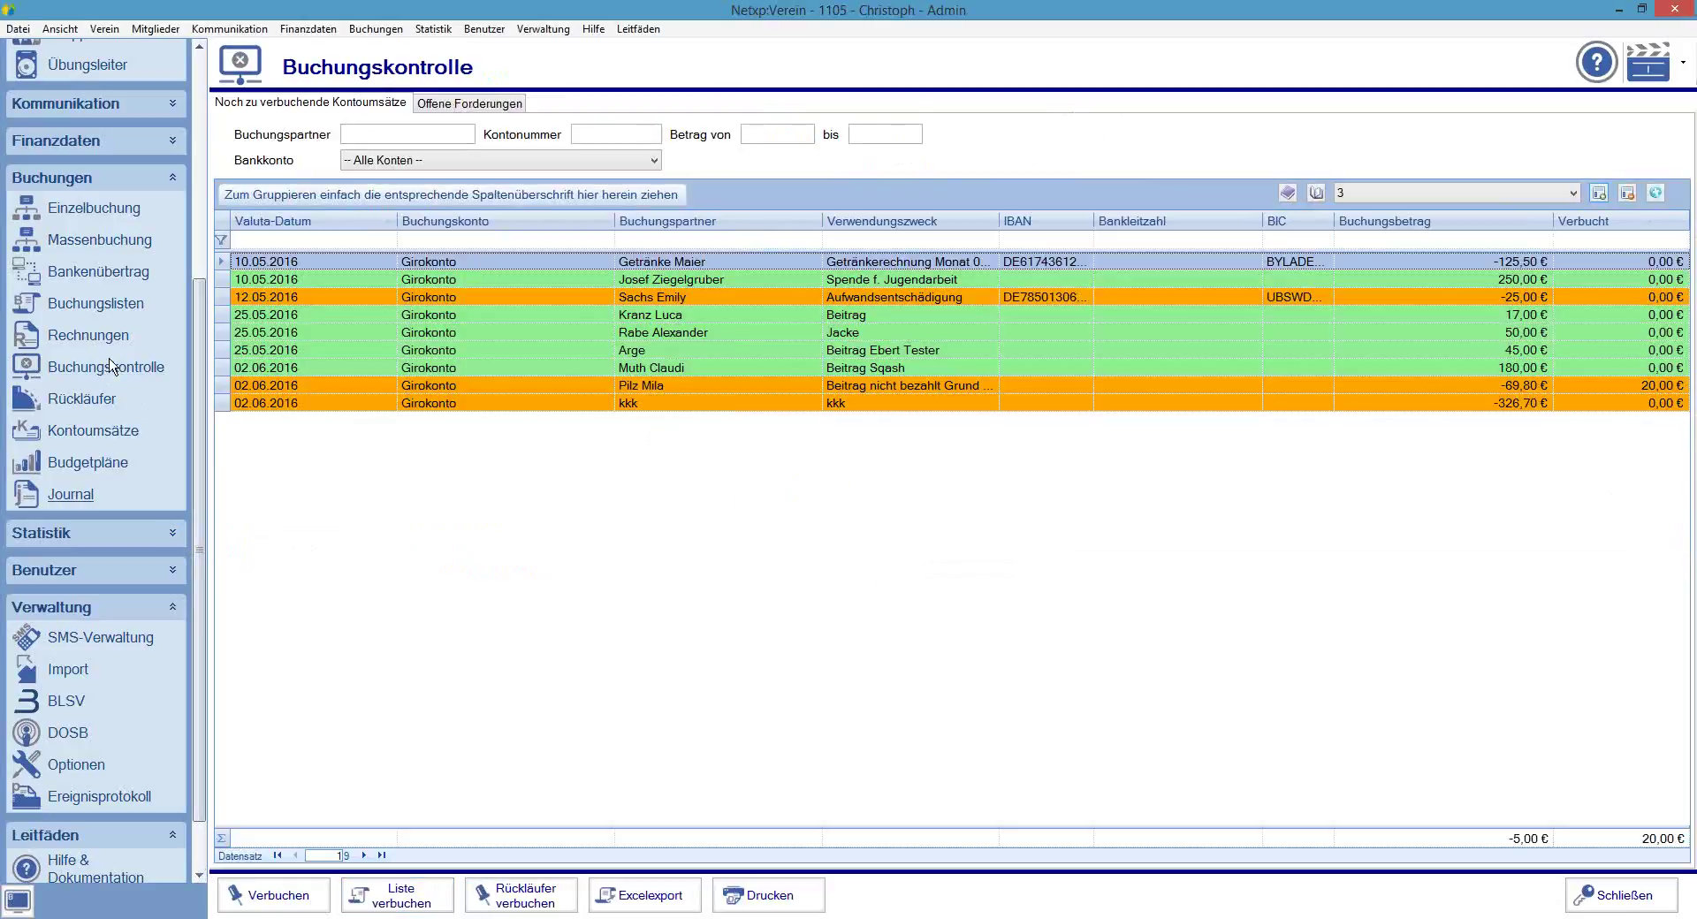
click(122, 435)
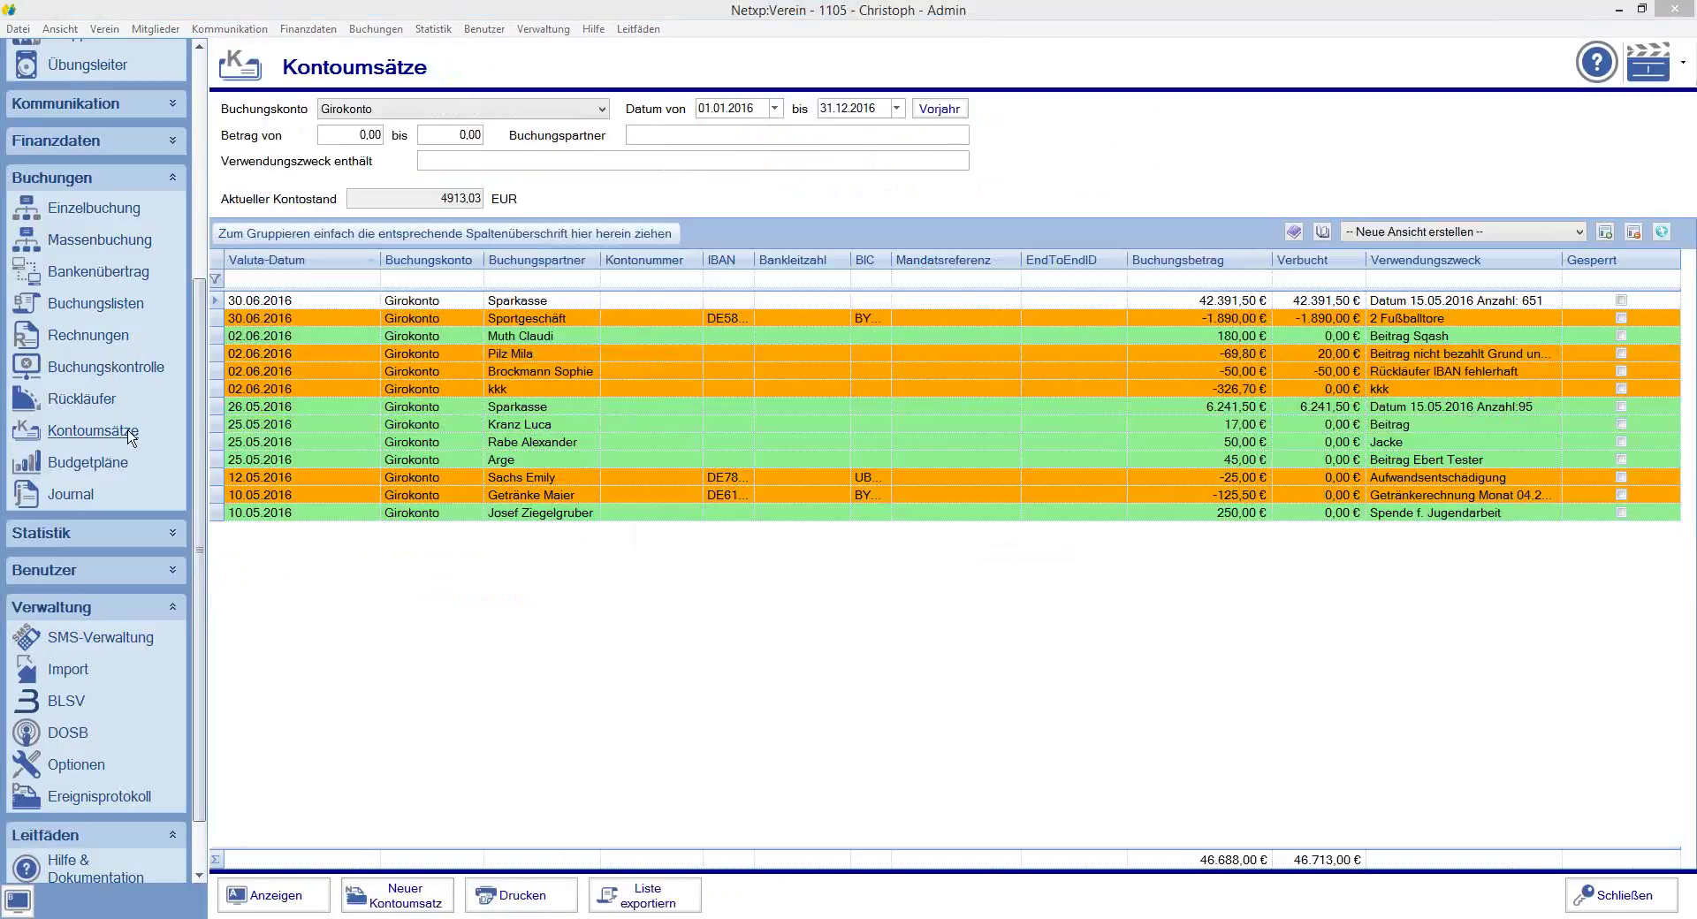
click(1136, 409)
click(1106, 304)
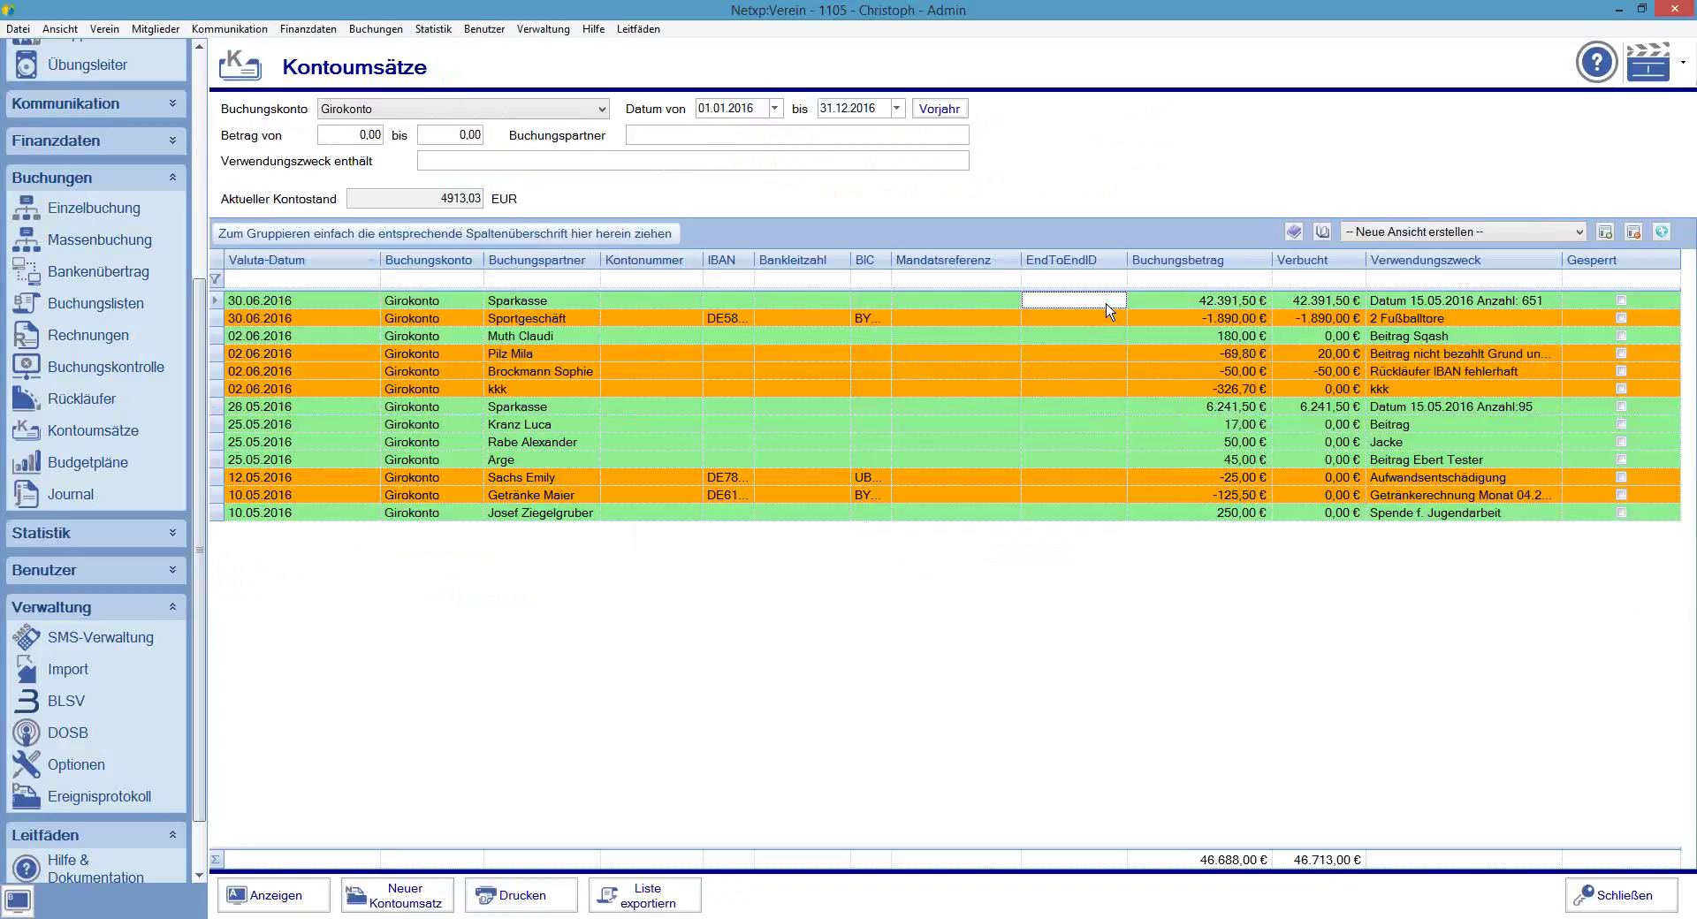
click(1146, 410)
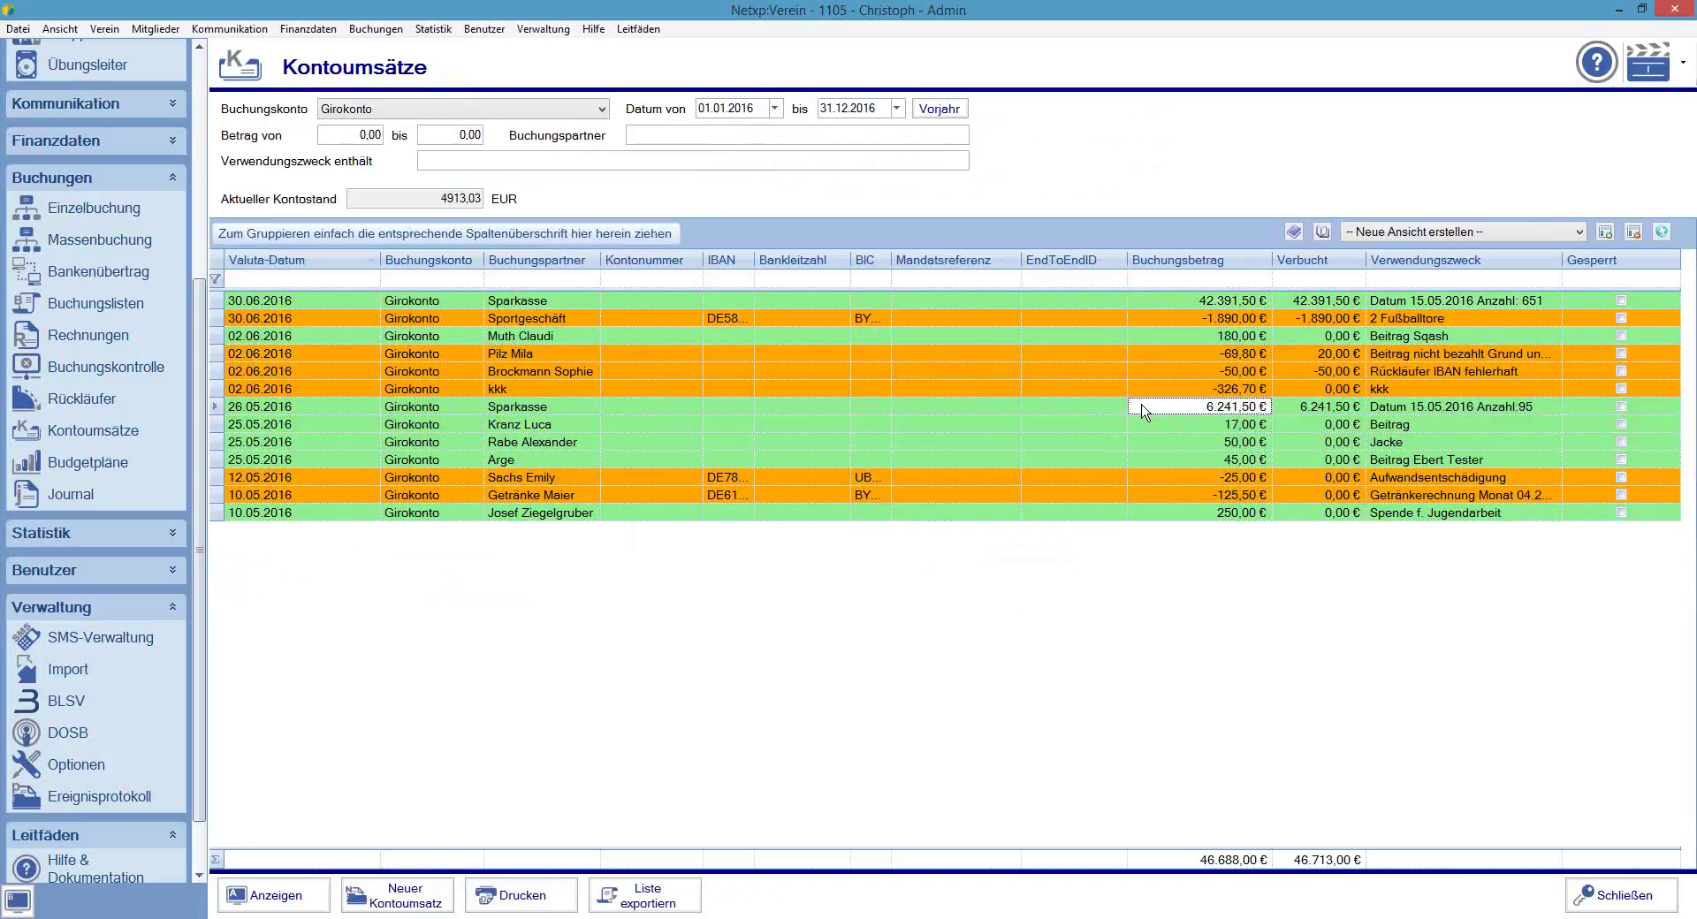
click(1203, 302)
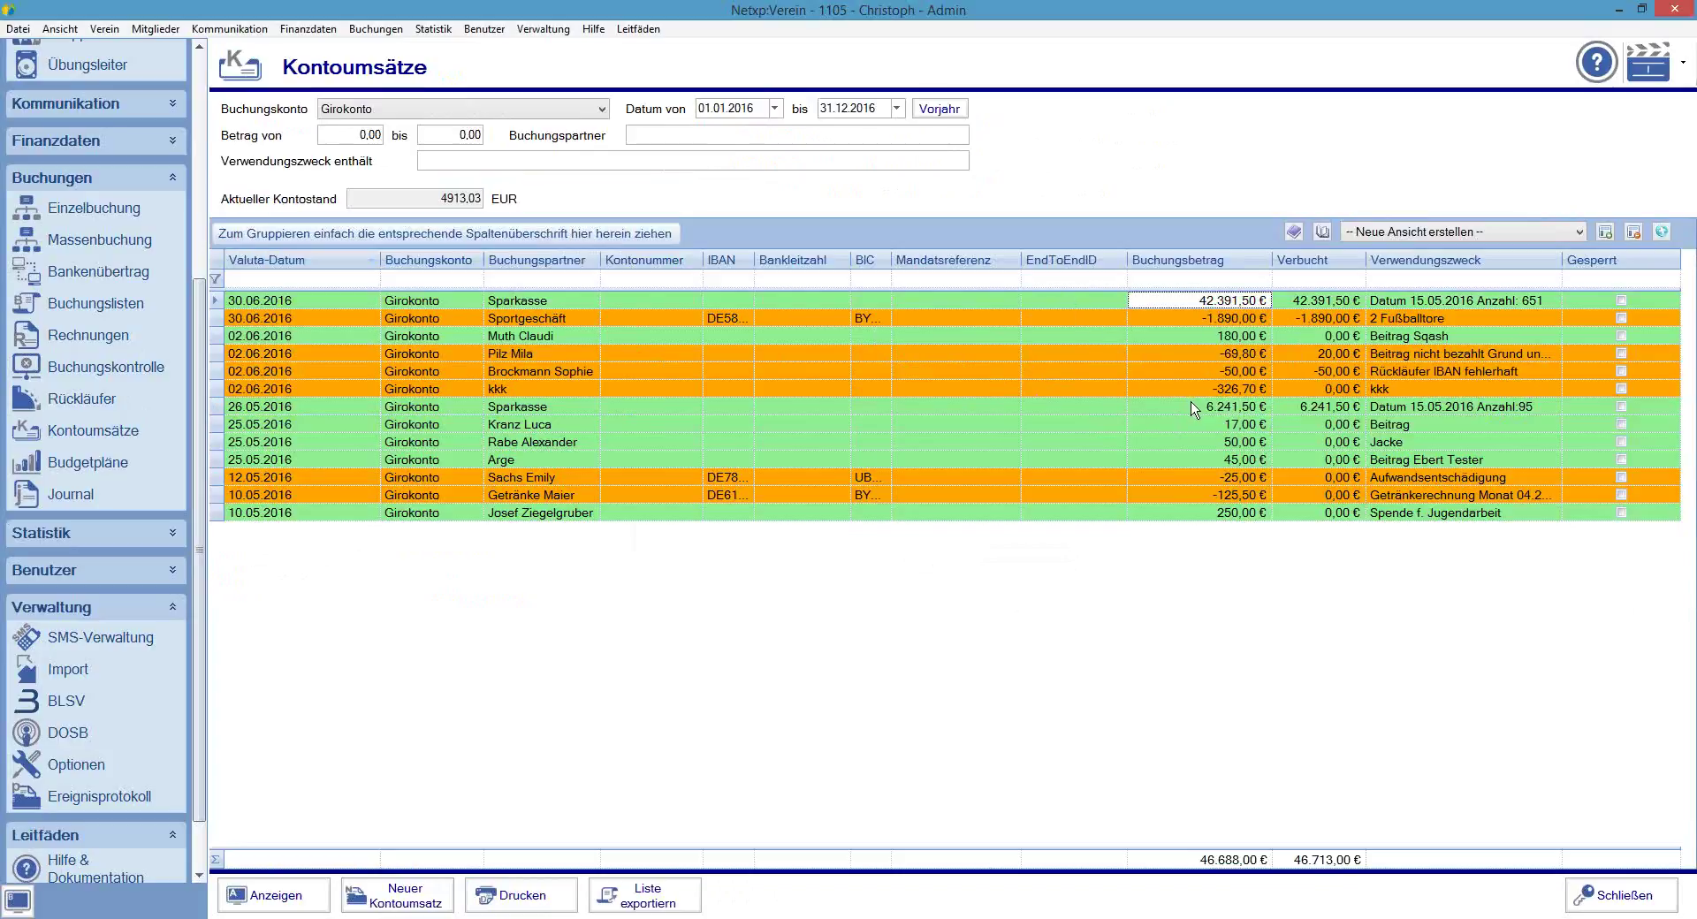
click(1193, 408)
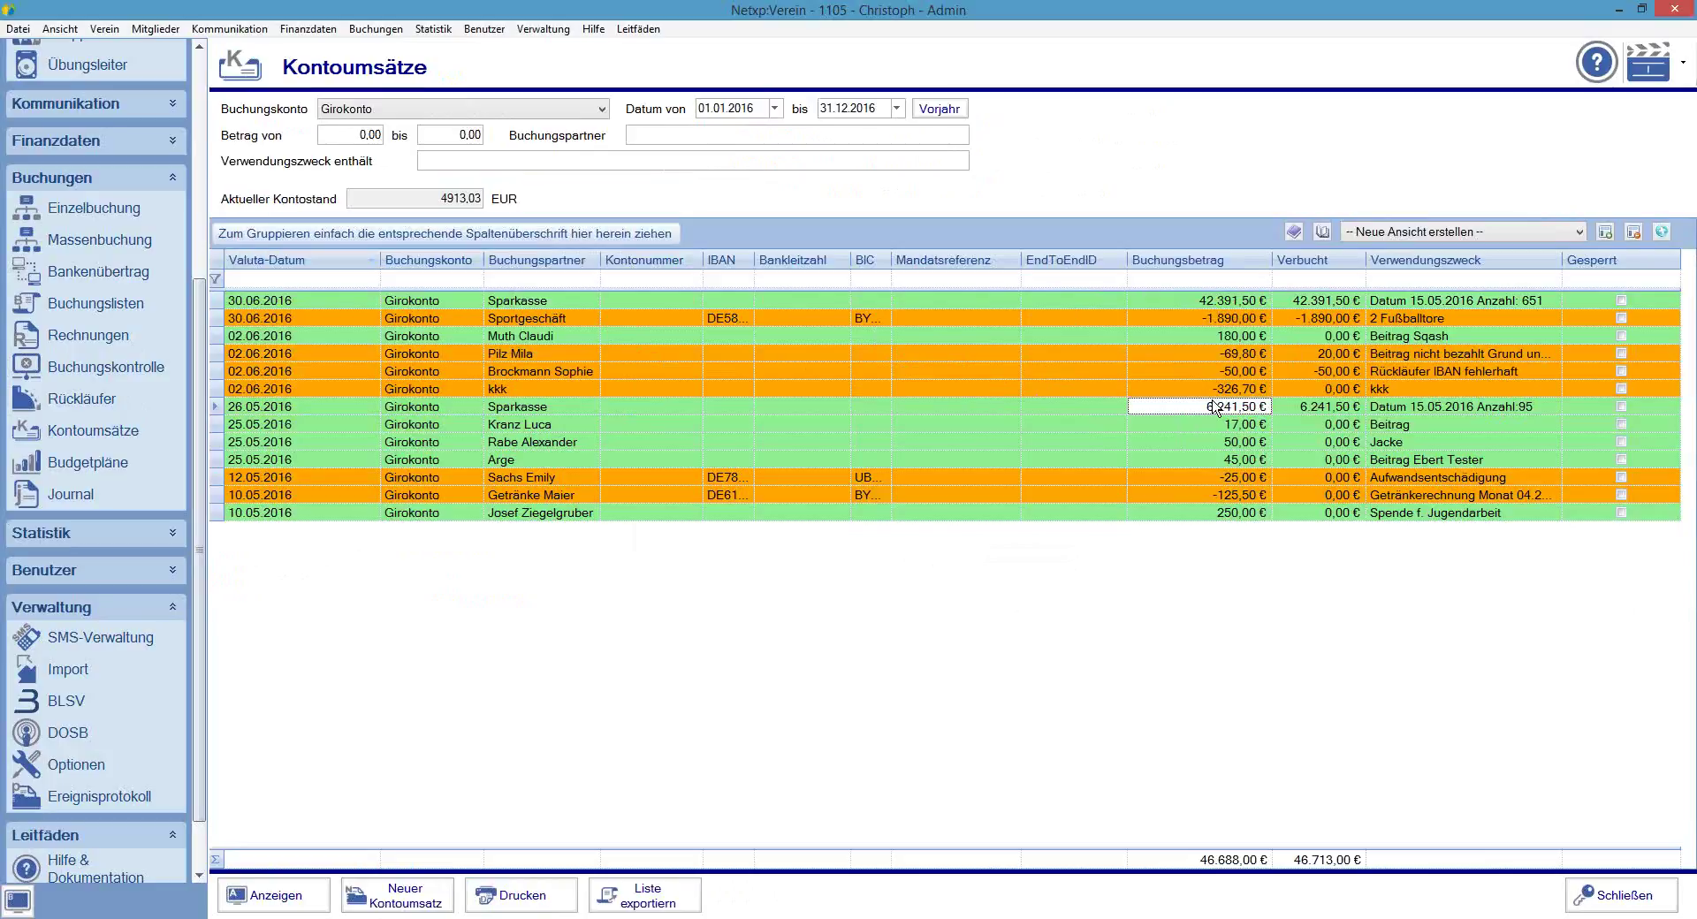
click(1178, 301)
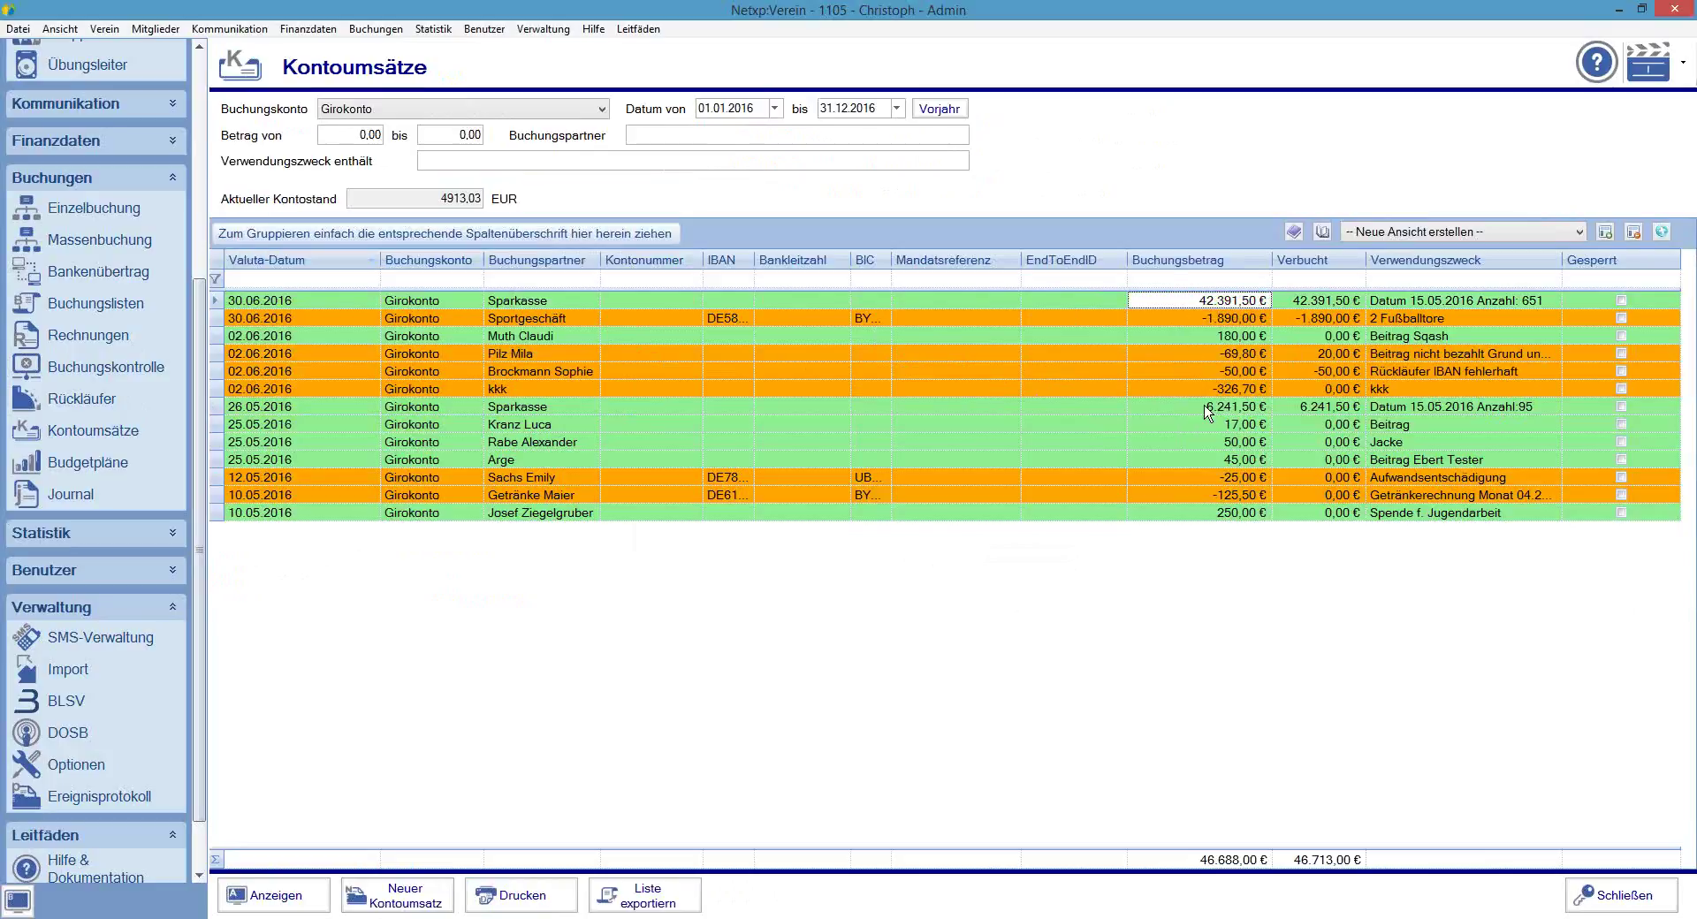
click(1211, 411)
click(1188, 305)
click(1187, 414)
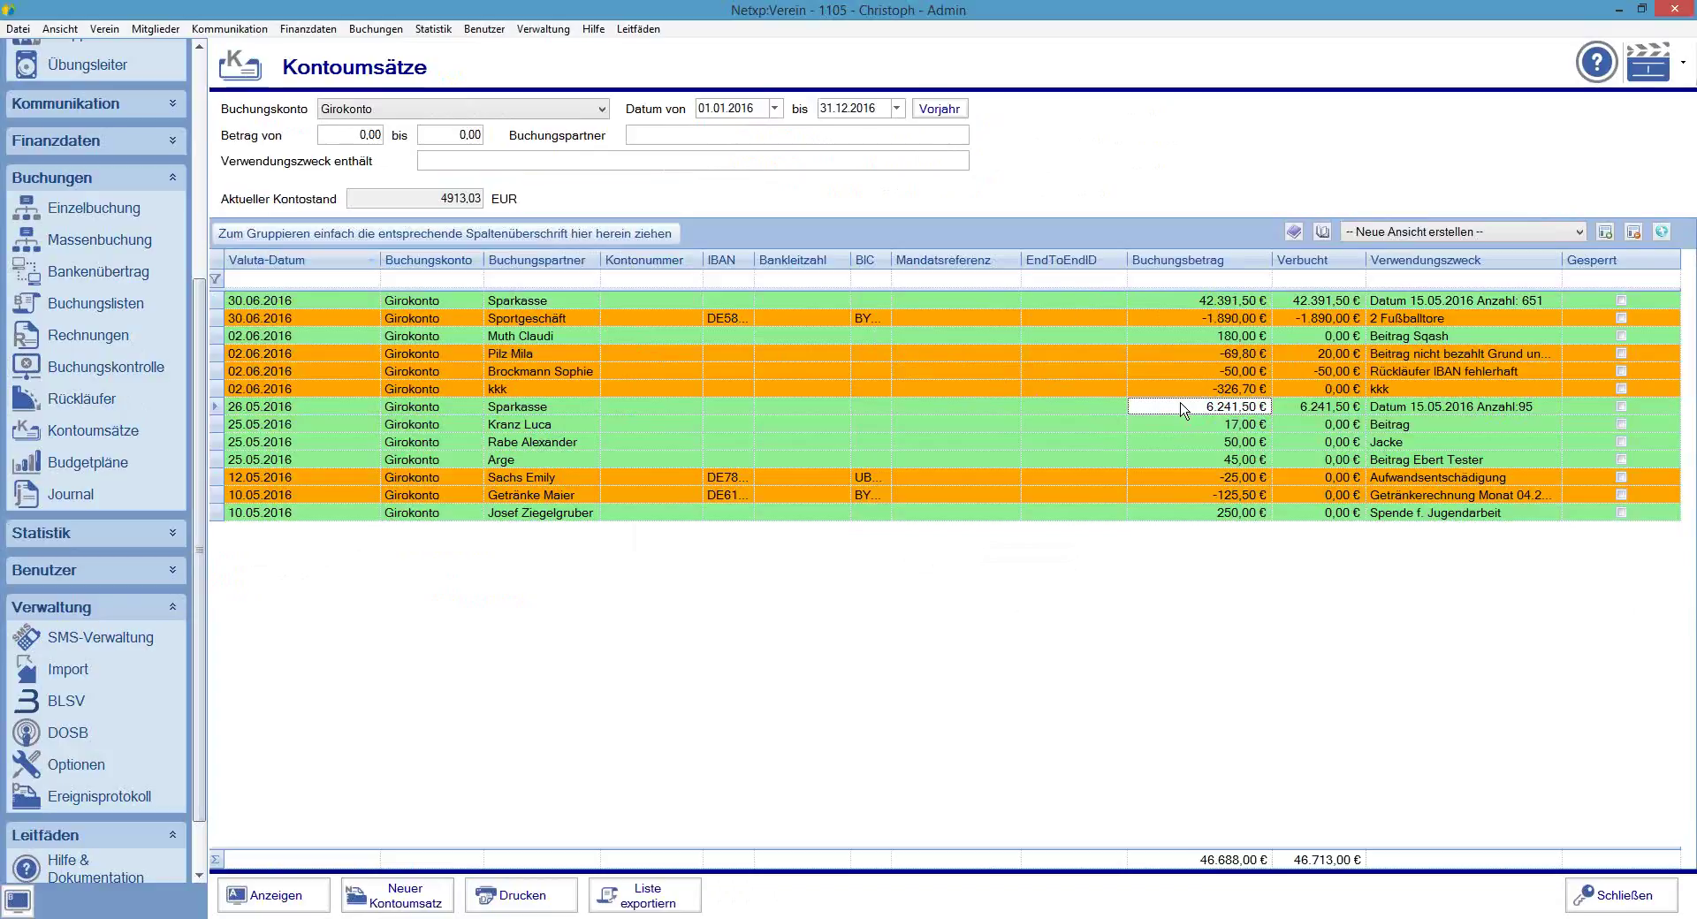
key(ctrl+Home)
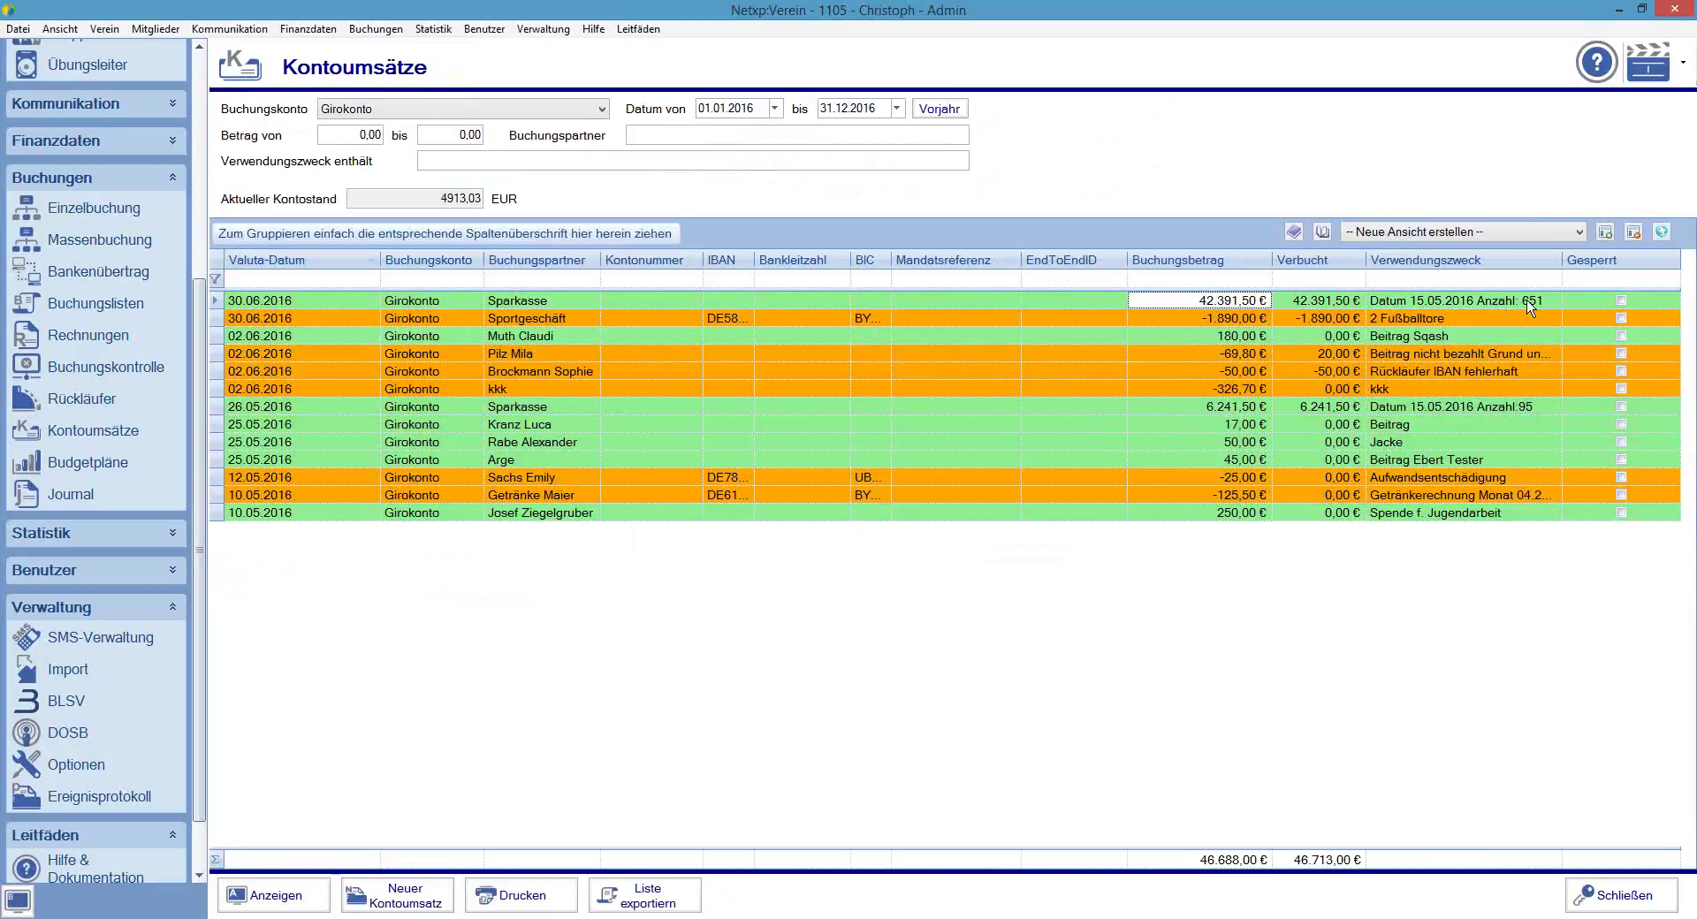
click(1215, 337)
key(Down)
key(Down)
key(Down)
key(Down)
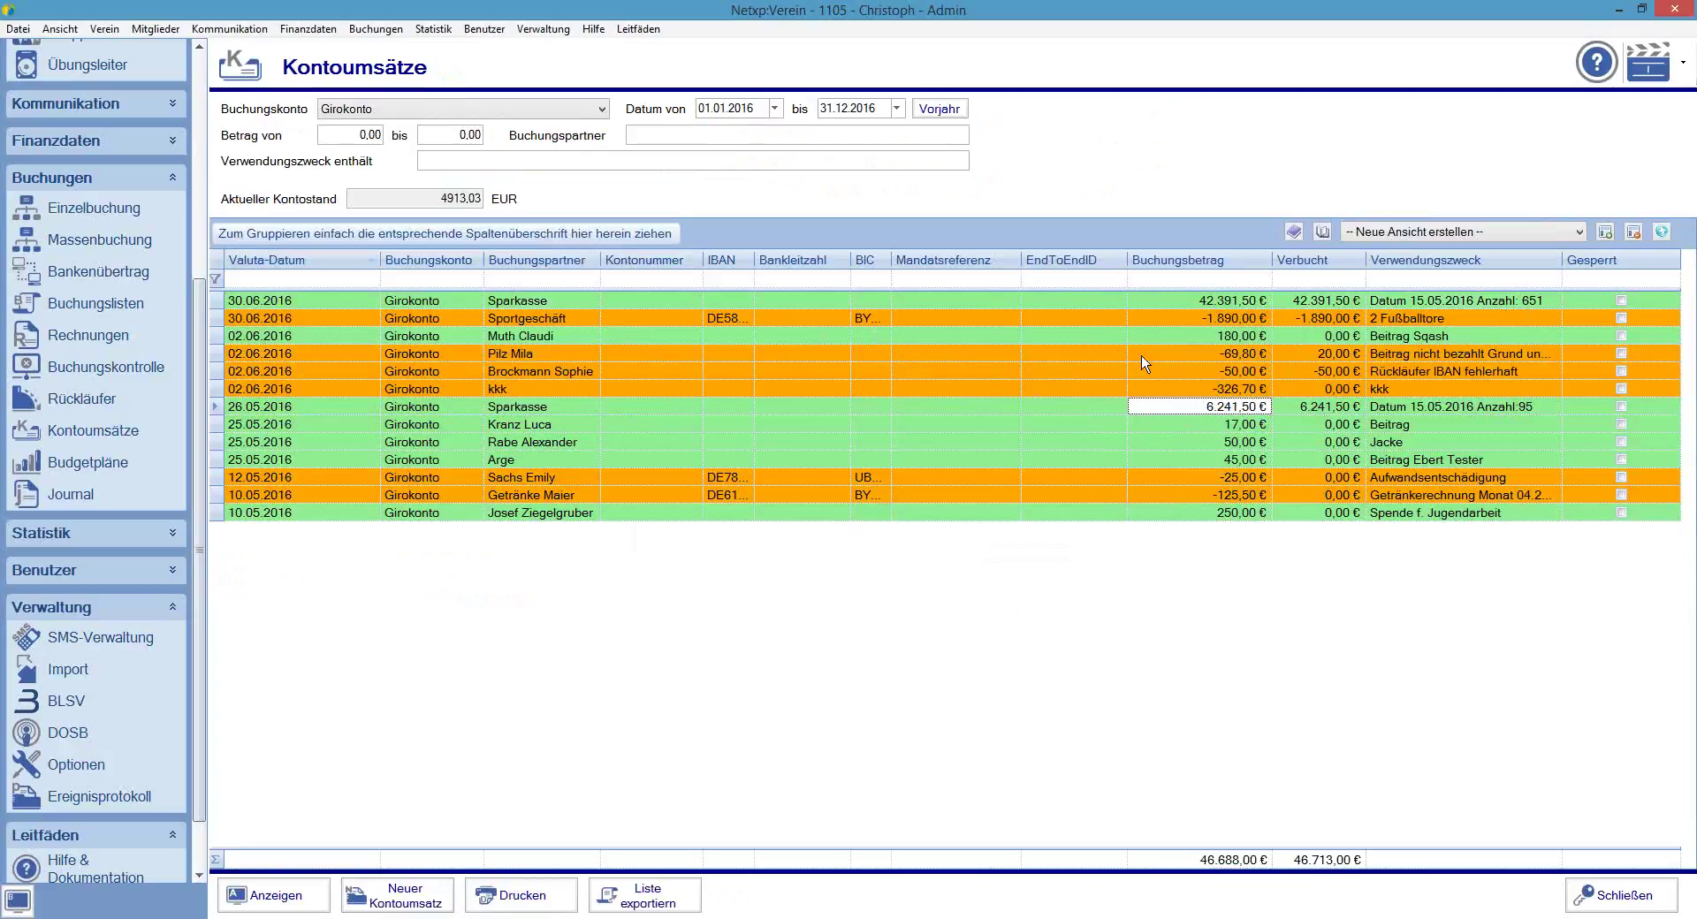
Review the transactions still to be posted in Buchungskontrolle, and run the Journal search with its preset filters
click(133, 367)
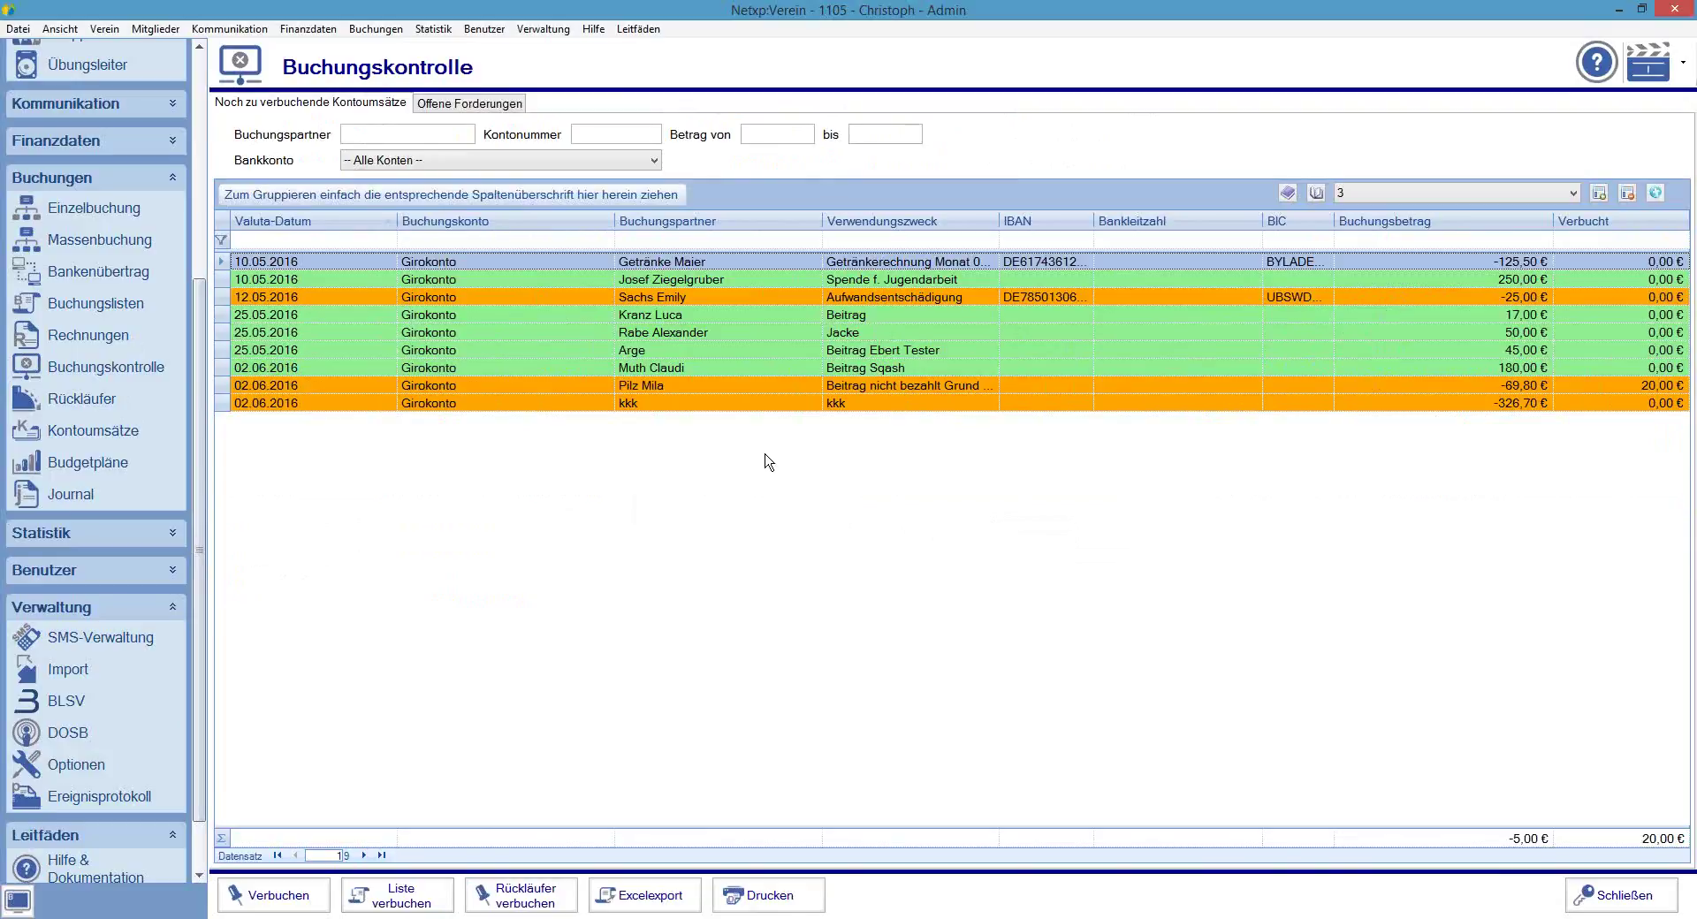
click(16, 495)
click(273, 897)
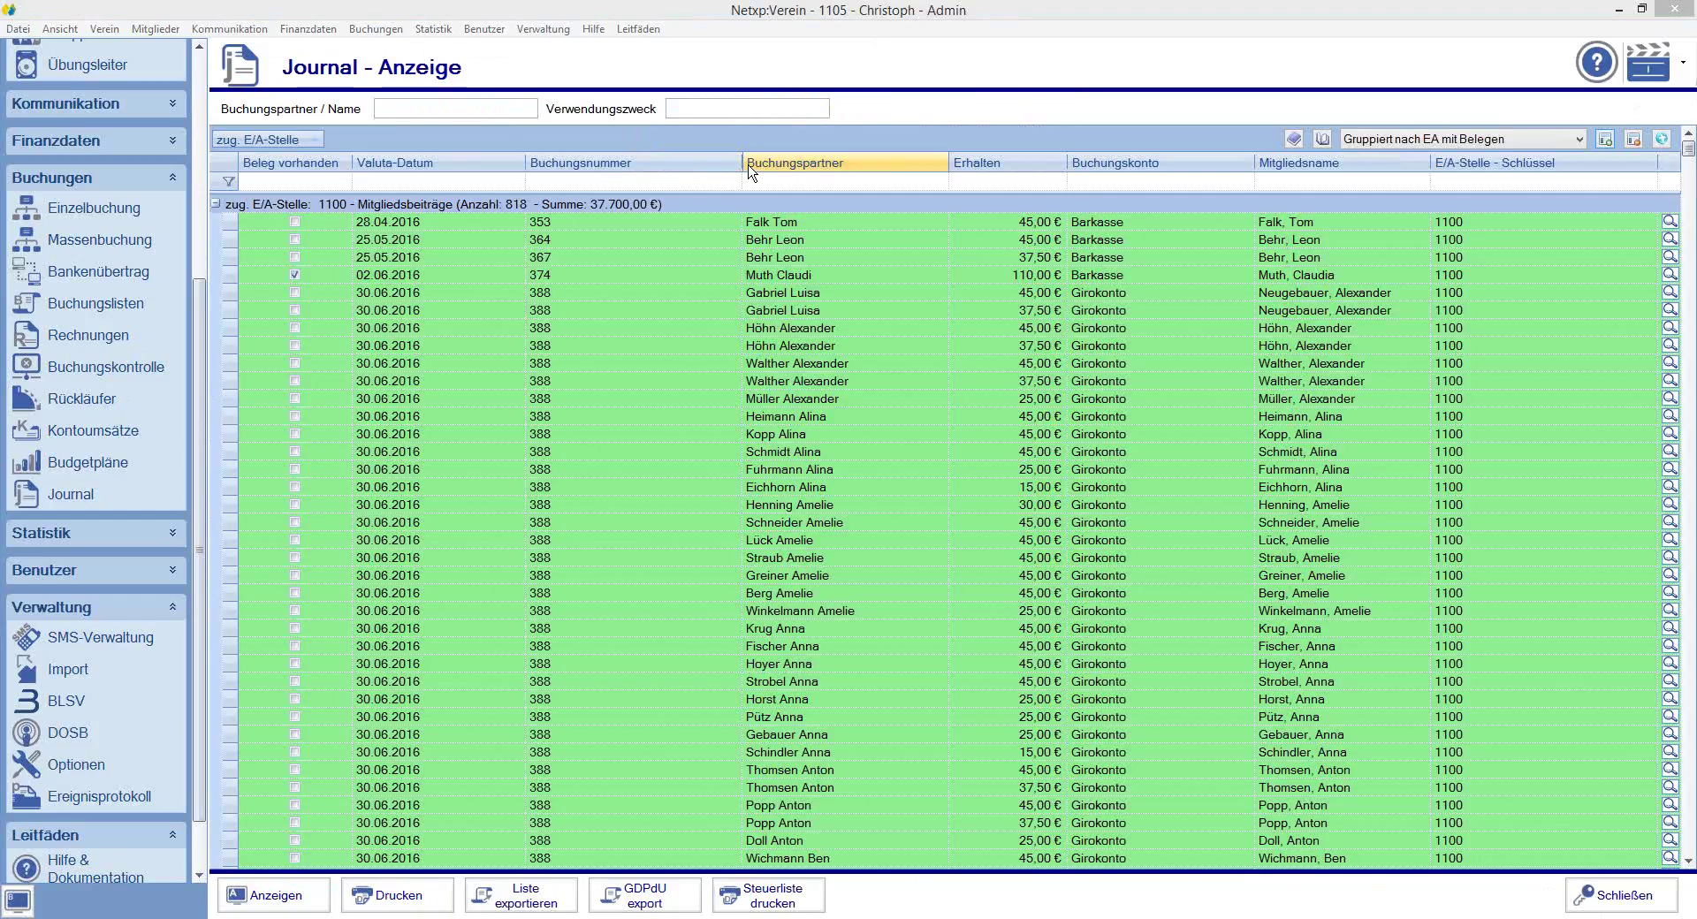
click(792, 223)
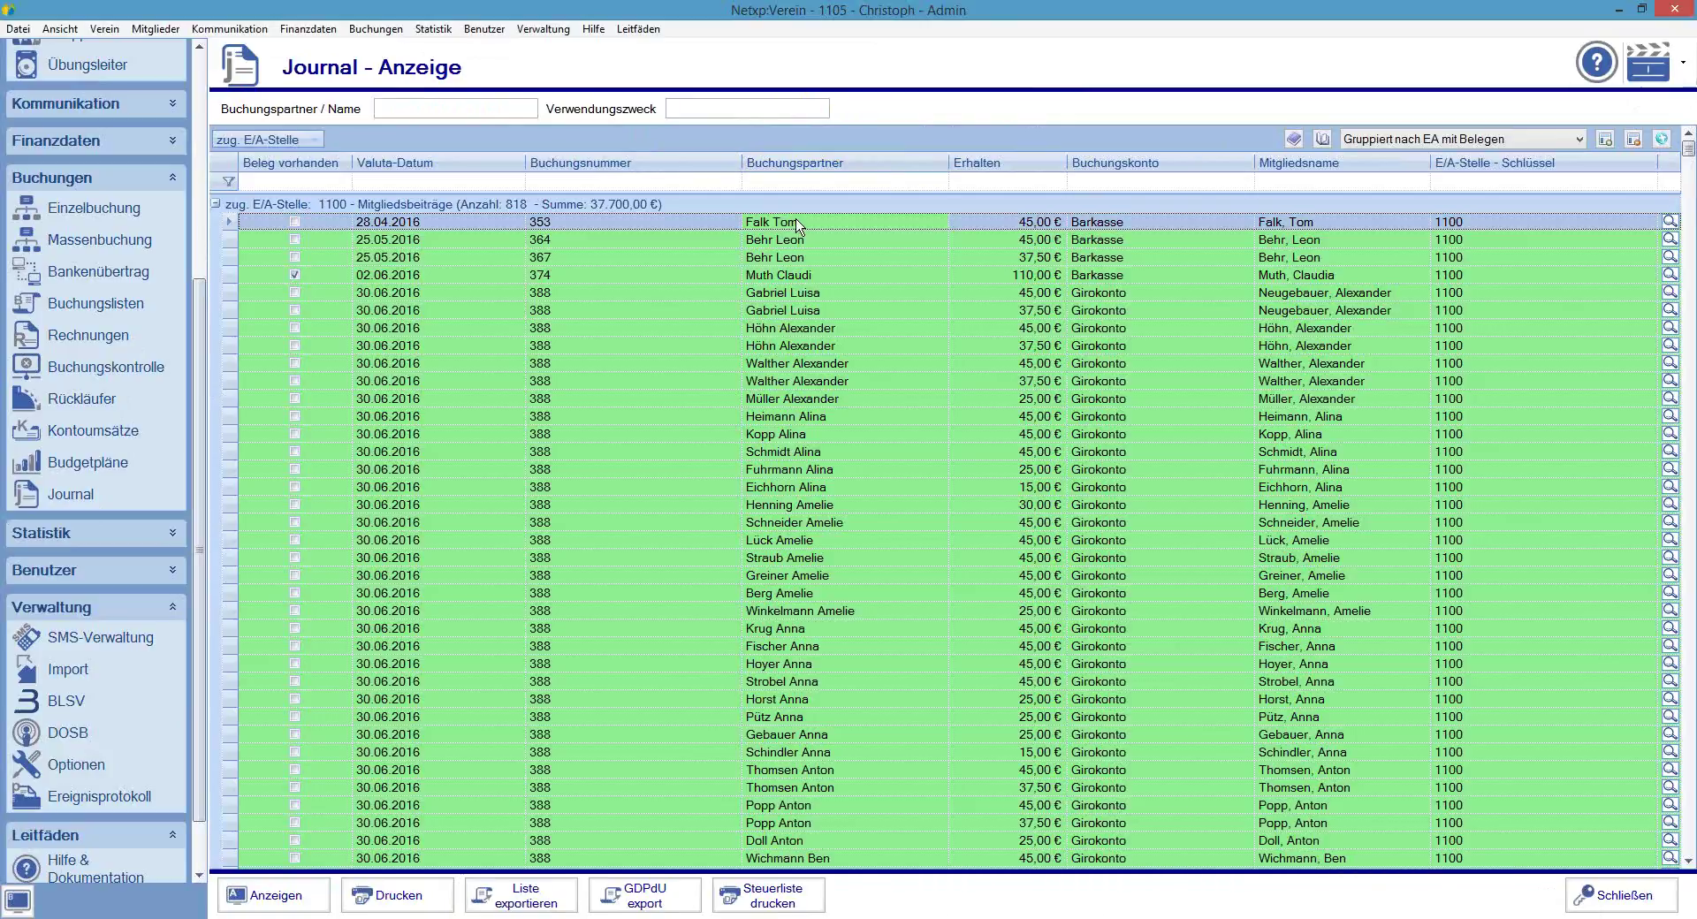
Examine the individual member bookings sharing booking number 388 in the Mitgliedsbeiträge group of the journal
click(566, 298)
click(563, 311)
click(563, 330)
click(569, 346)
click(572, 364)
click(576, 382)
click(580, 400)
click(619, 293)
shift+click(629, 363)
click(637, 297)
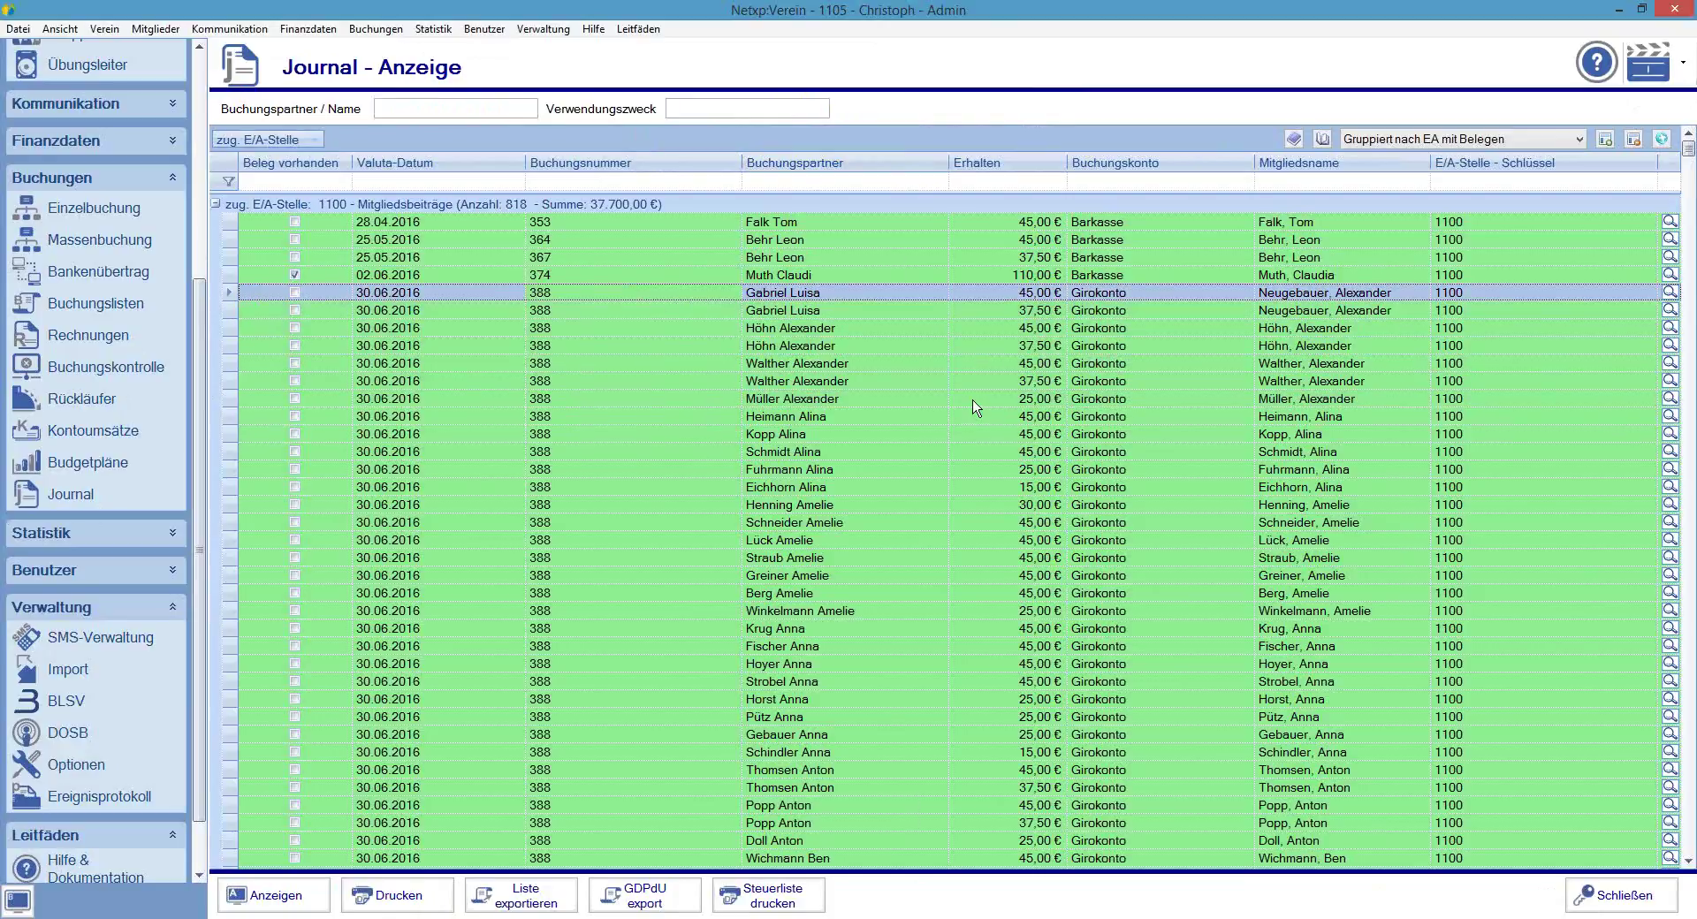
Look through the journal down to the Beiträge Fussball group, and view the details of the first booking numbered 388
scroll(975, 406, down, 15)
scroll(985, 415, down, 7)
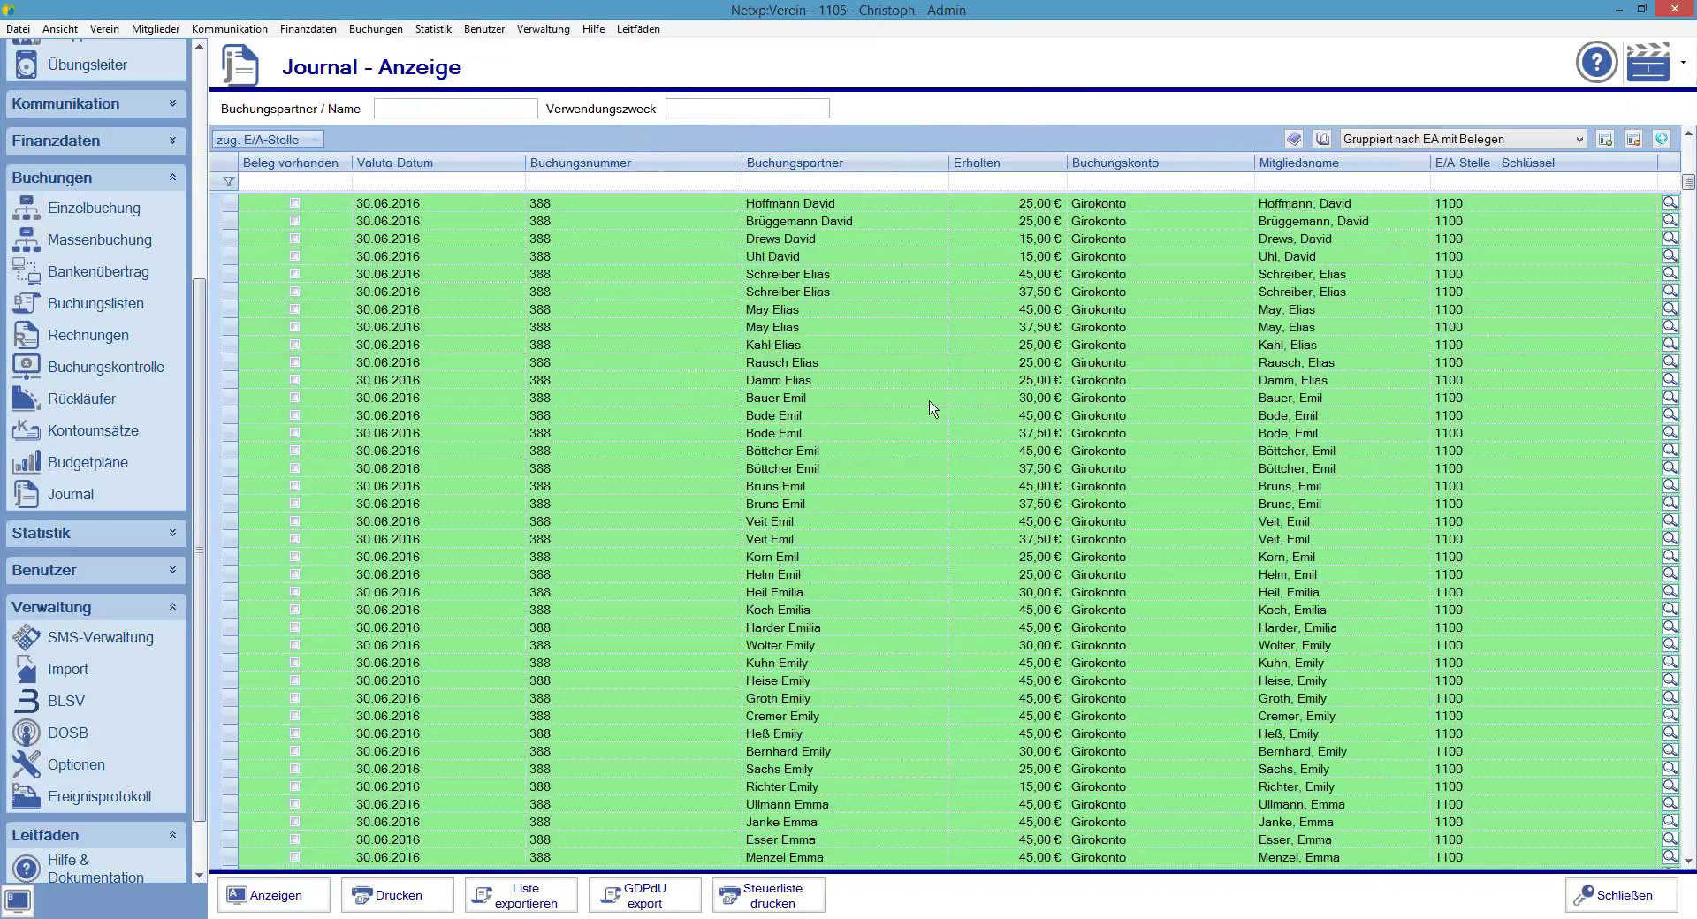
scroll(1690, 190, down, 1)
drag(1694, 232, 1693, 531)
scroll(941, 636, down, 3)
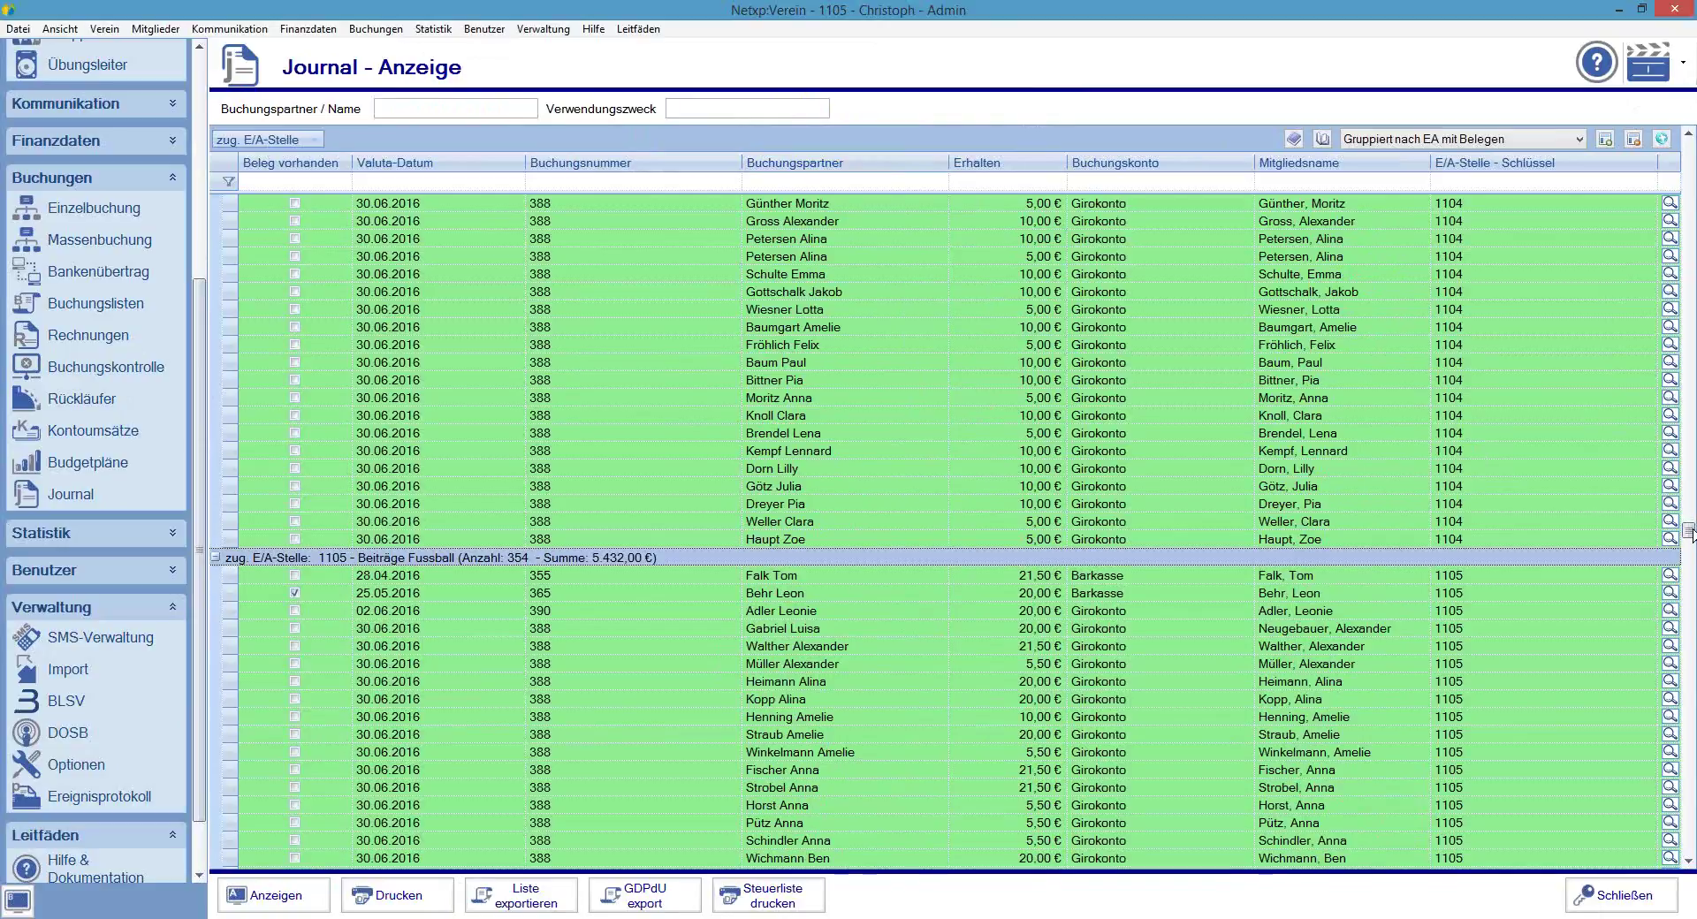
scroll(1694, 386, up, 1)
drag(1687, 530, 1686, 145)
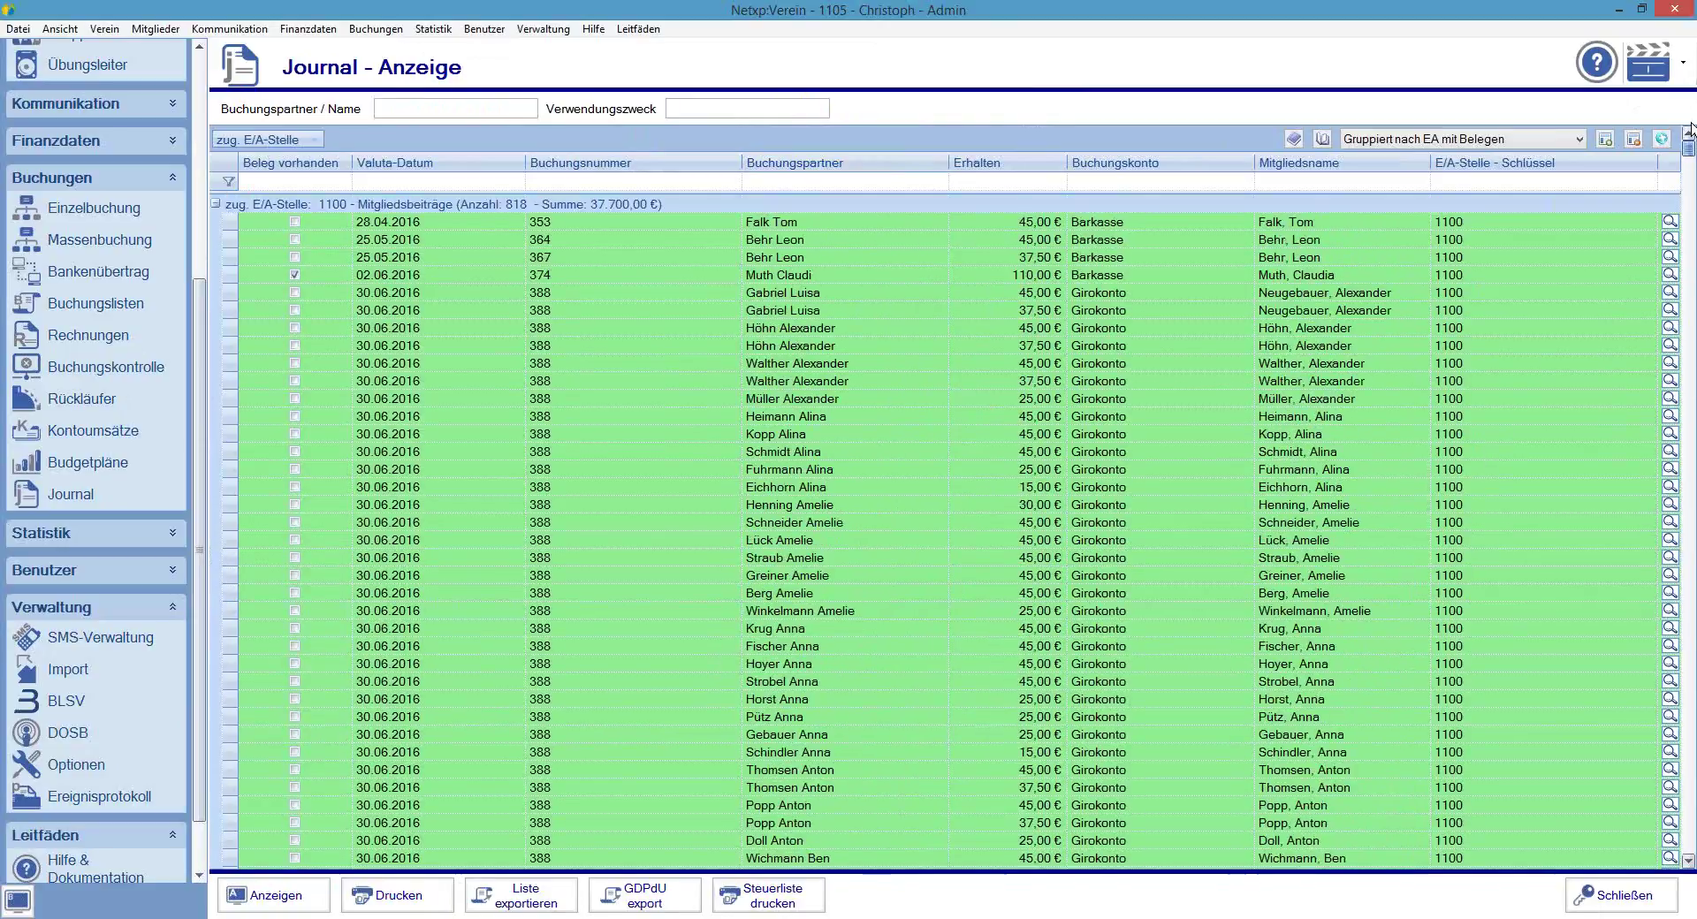
double_click(625, 296)
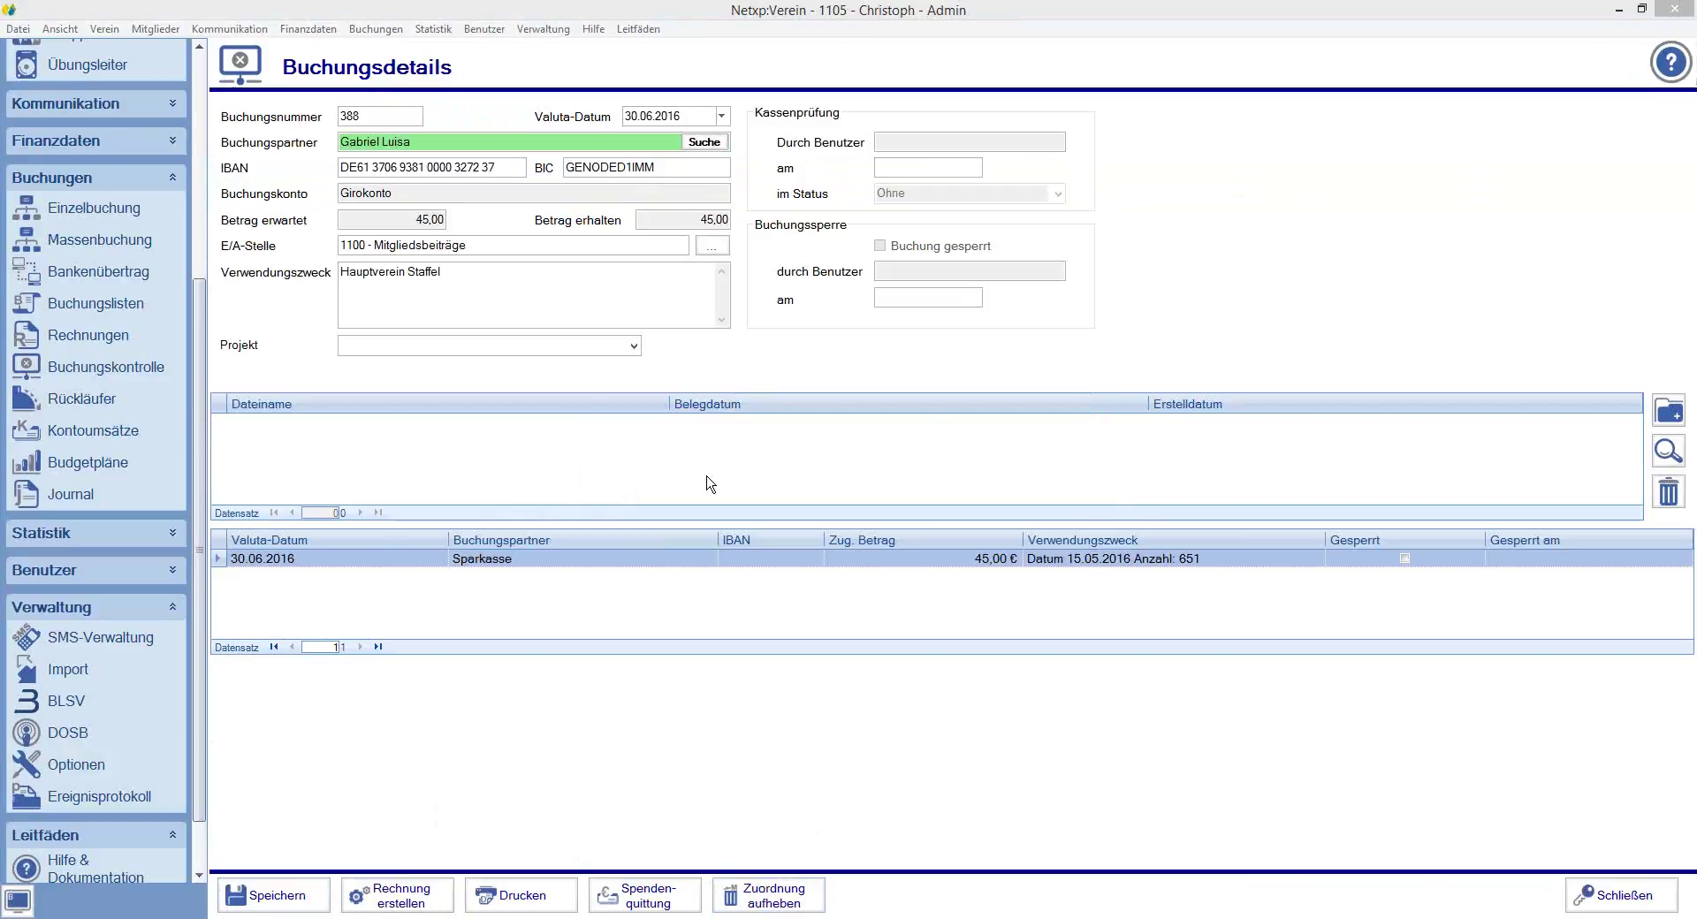
click(1597, 896)
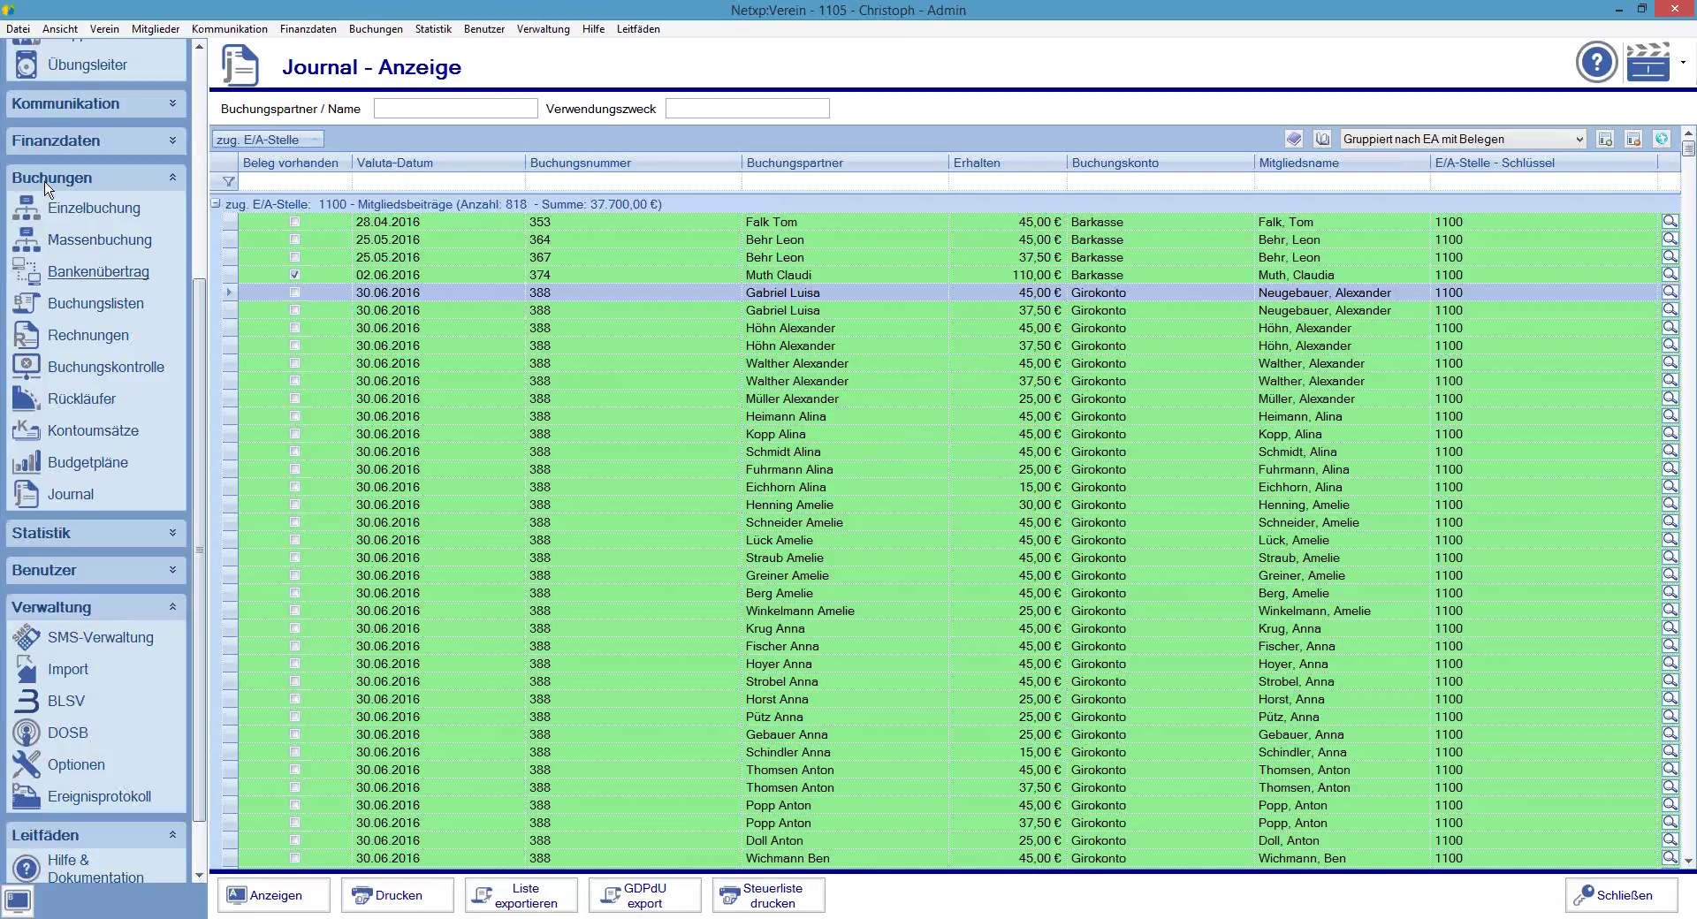
Return to the account transactions and view the details of the Sparkasse transaction dated 26.05.2016
click(86, 431)
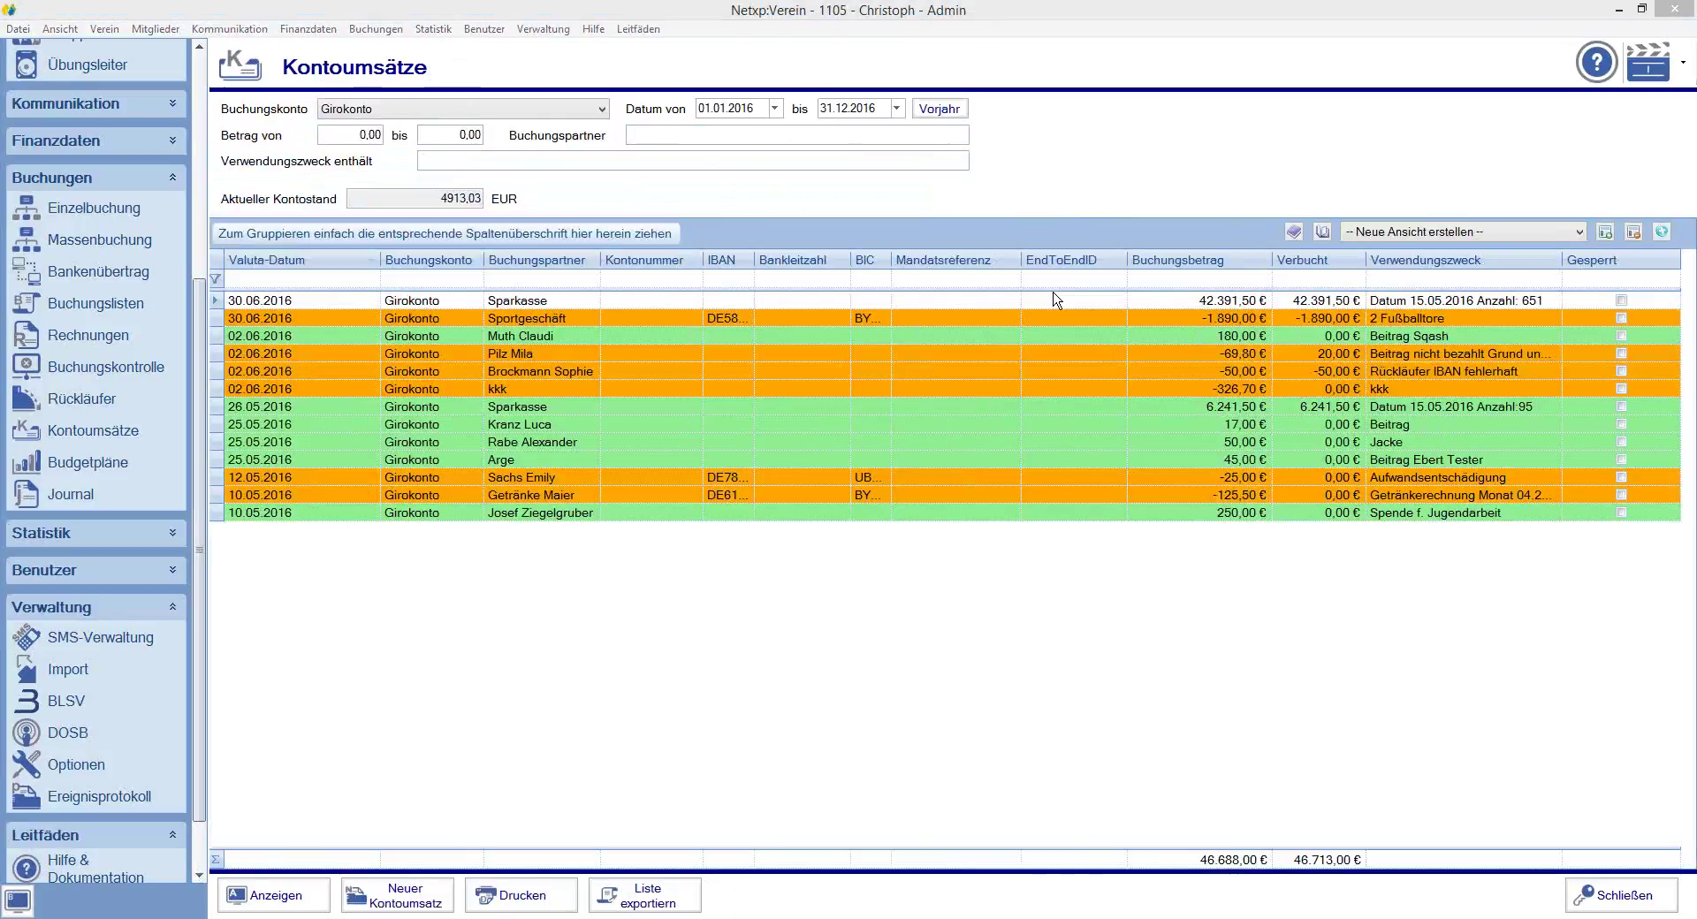
click(1241, 309)
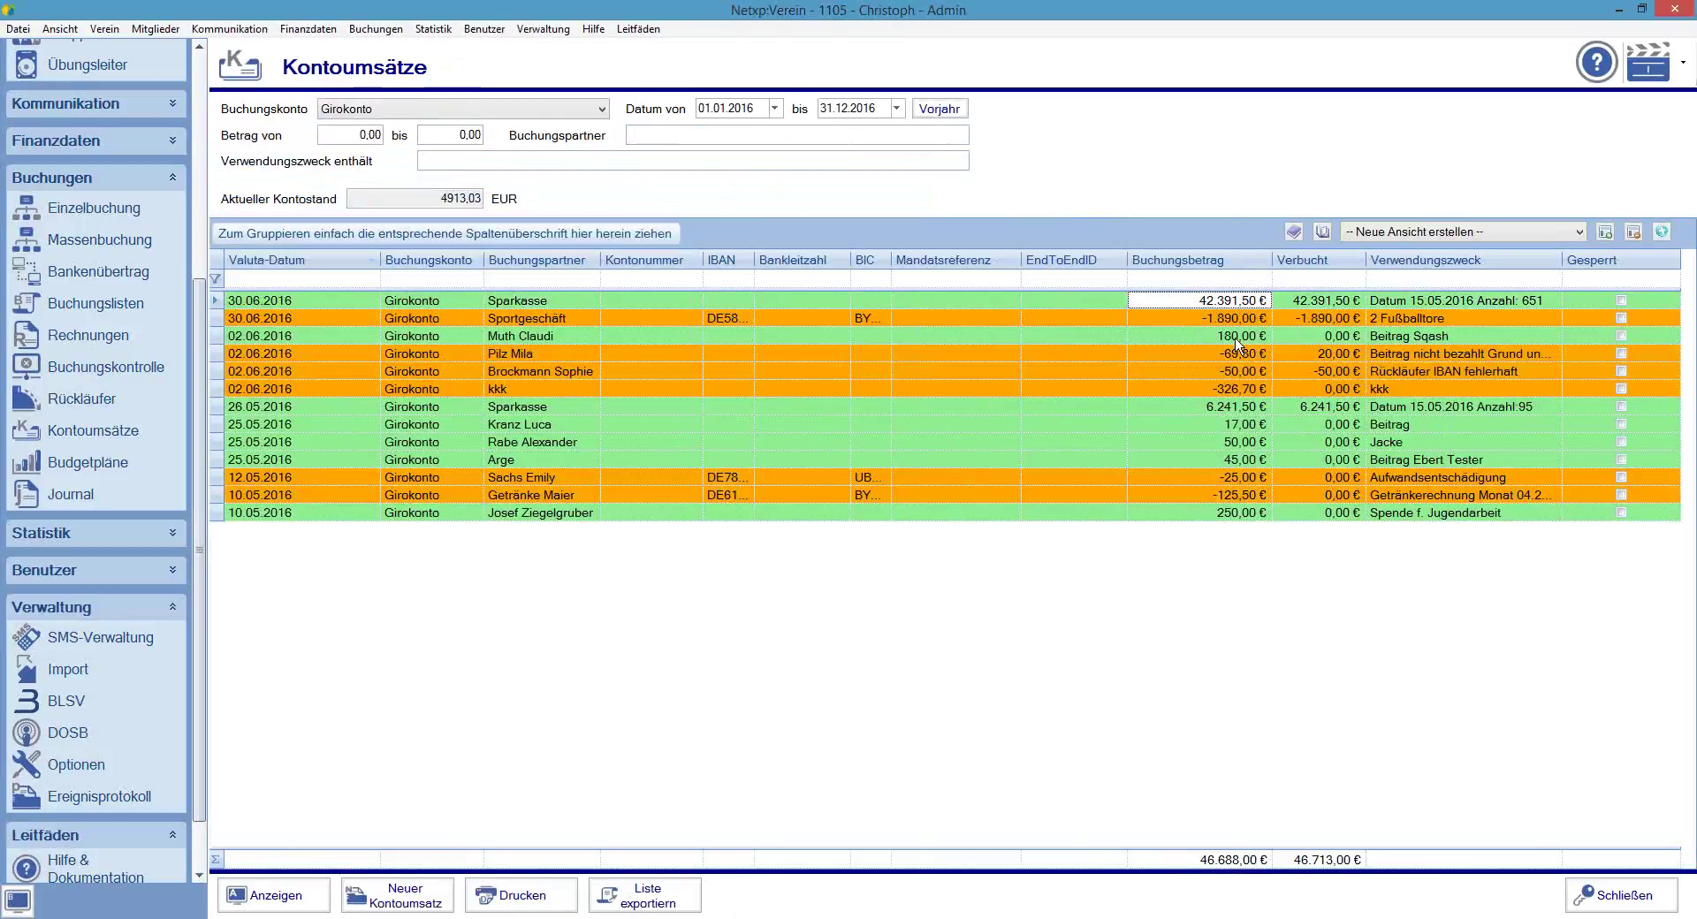
click(1225, 411)
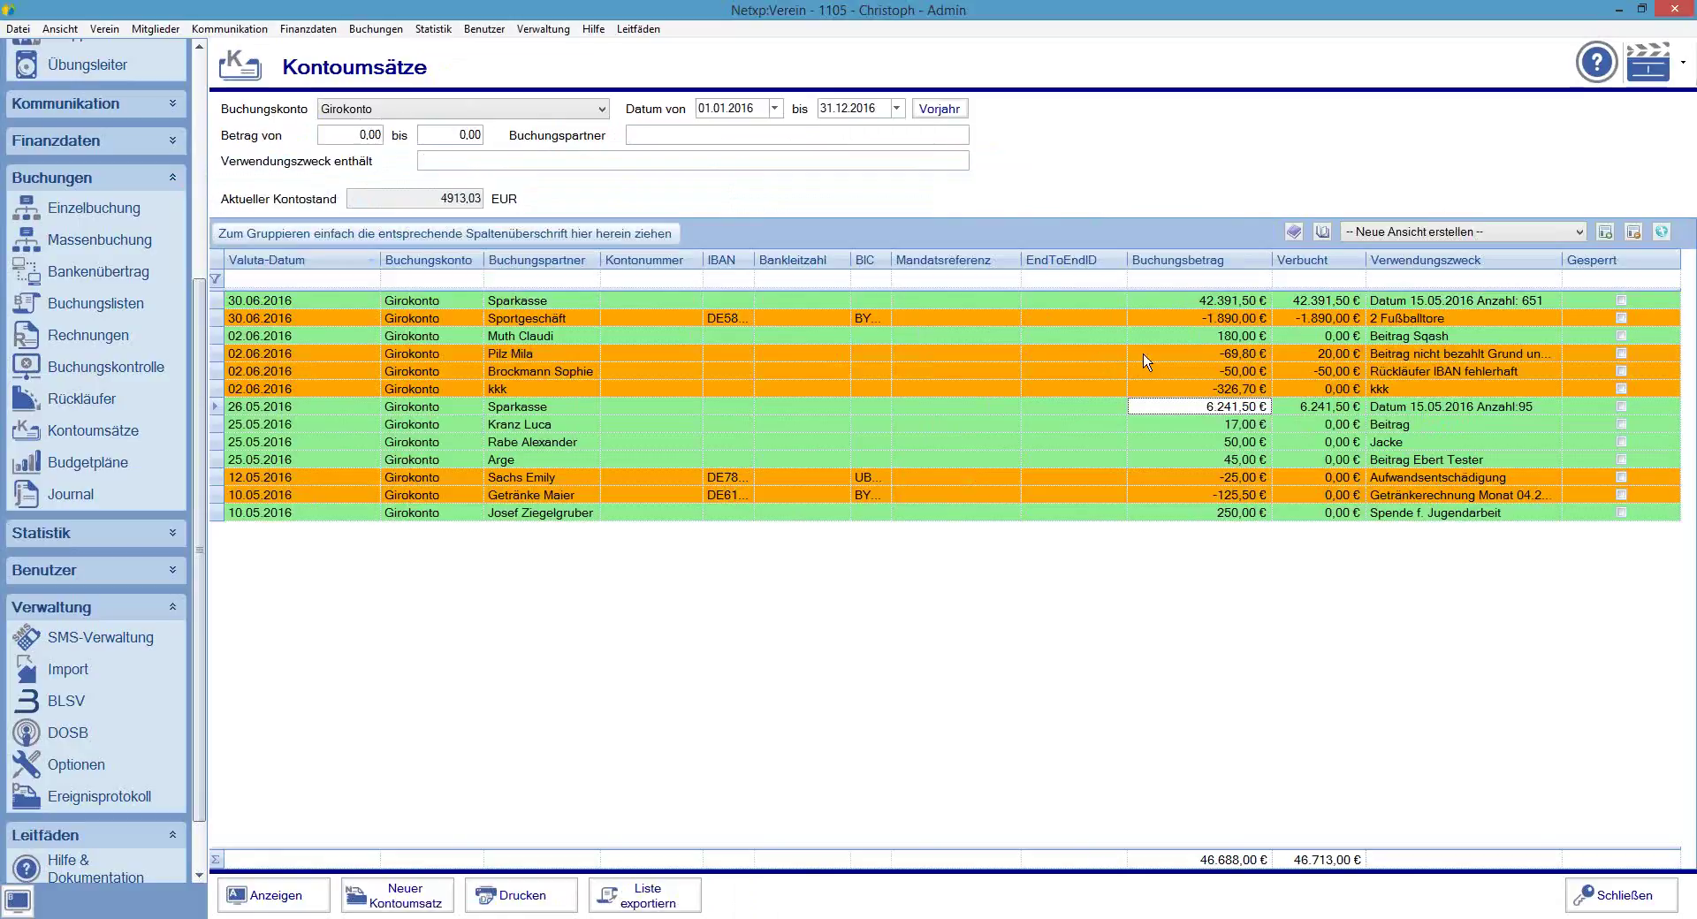
double_click(408, 412)
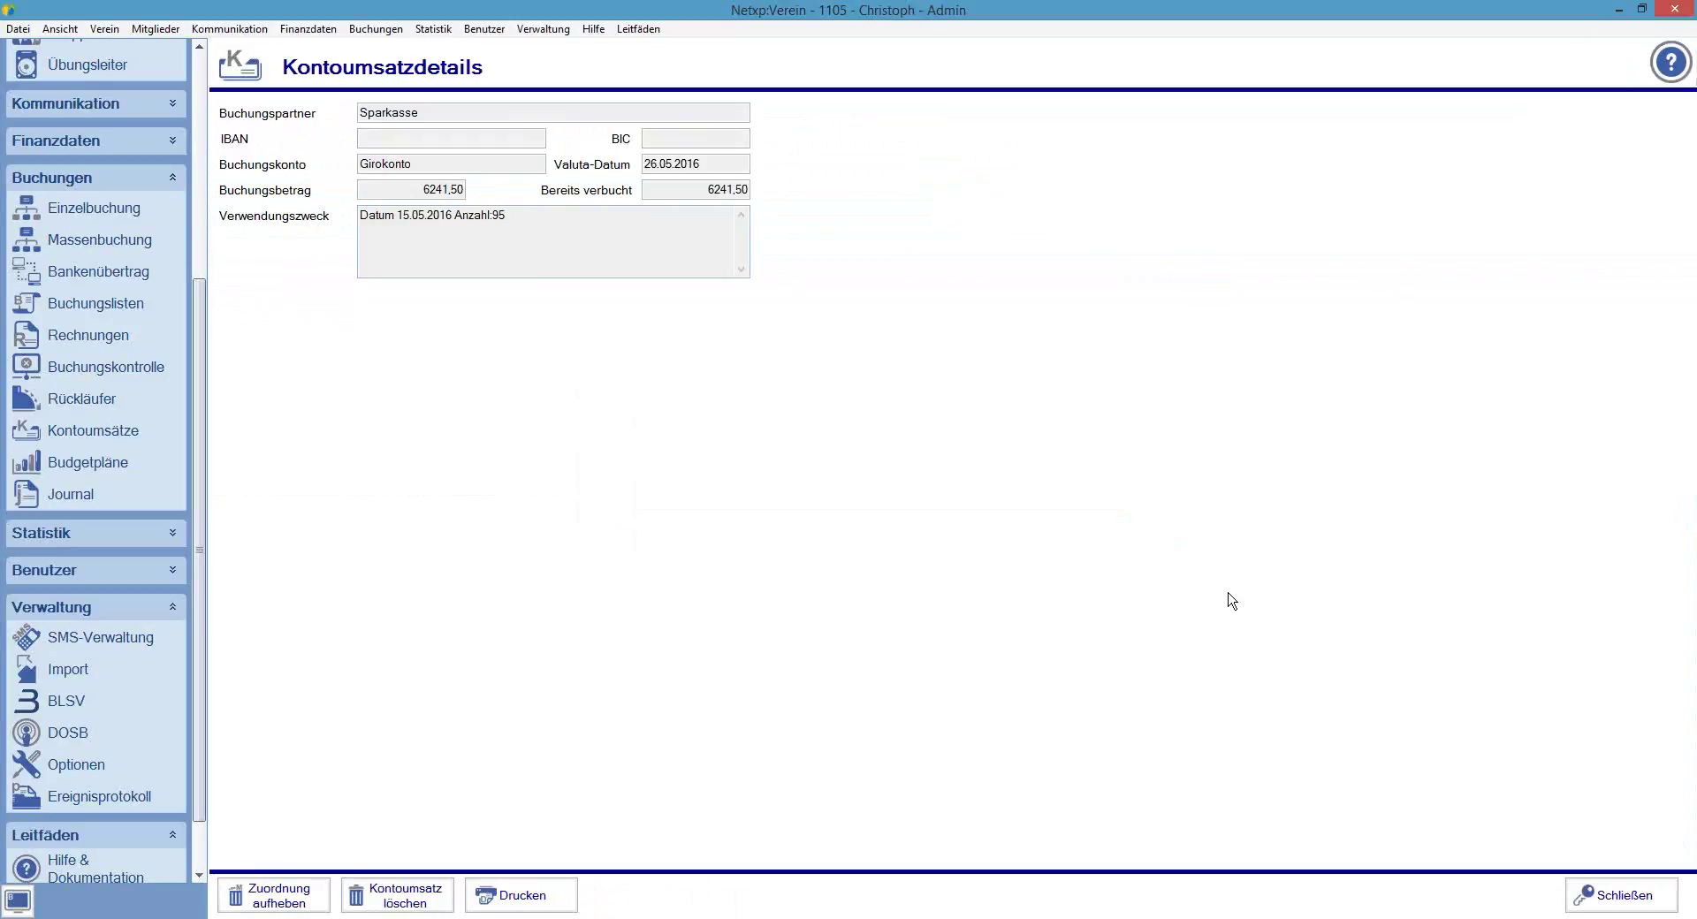
click(1607, 893)
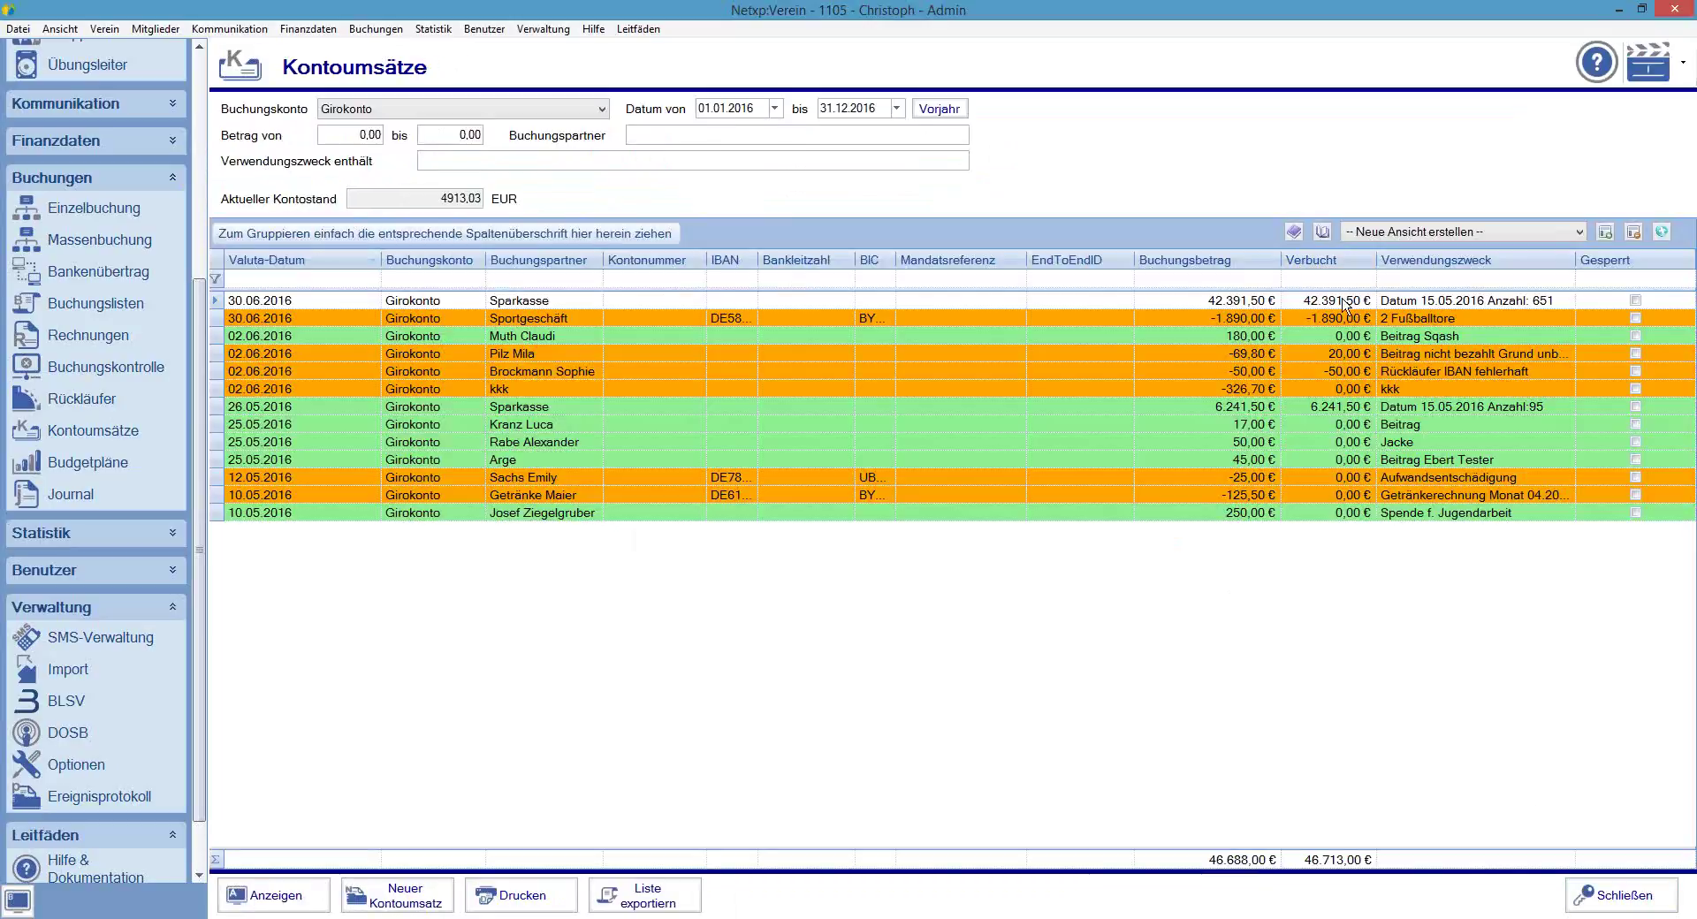
View the assigned member bookings of the Sparkasse transaction dated 30.06.2016 and return to the transaction list
double_click(1343, 303)
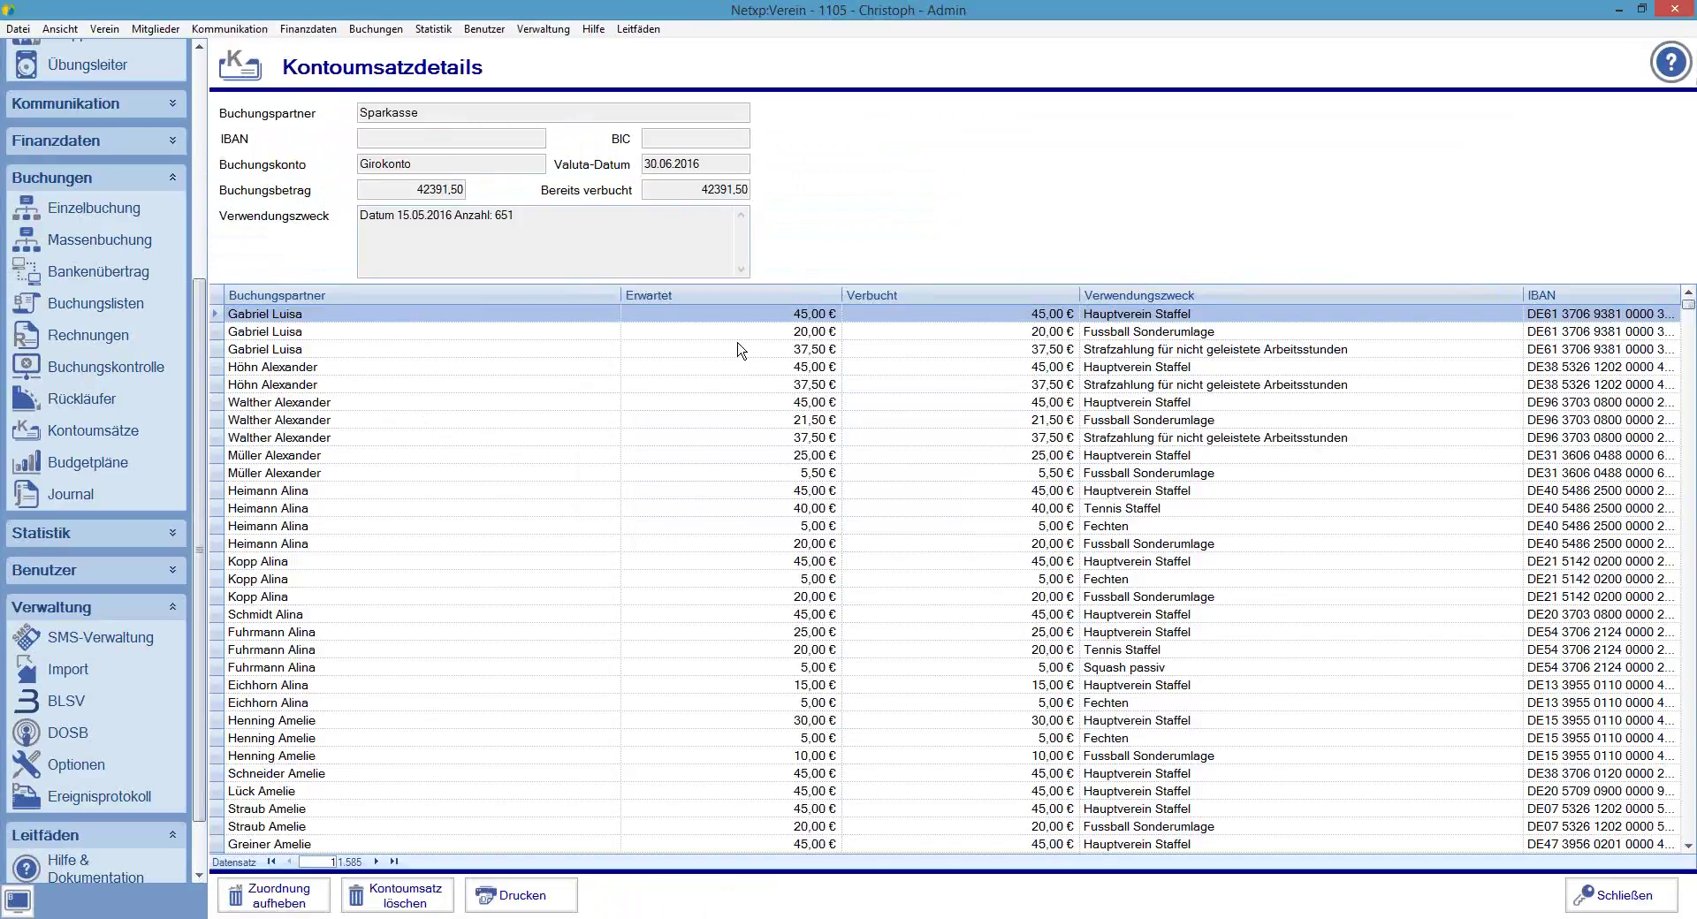
key(Tab)
key(Escape)
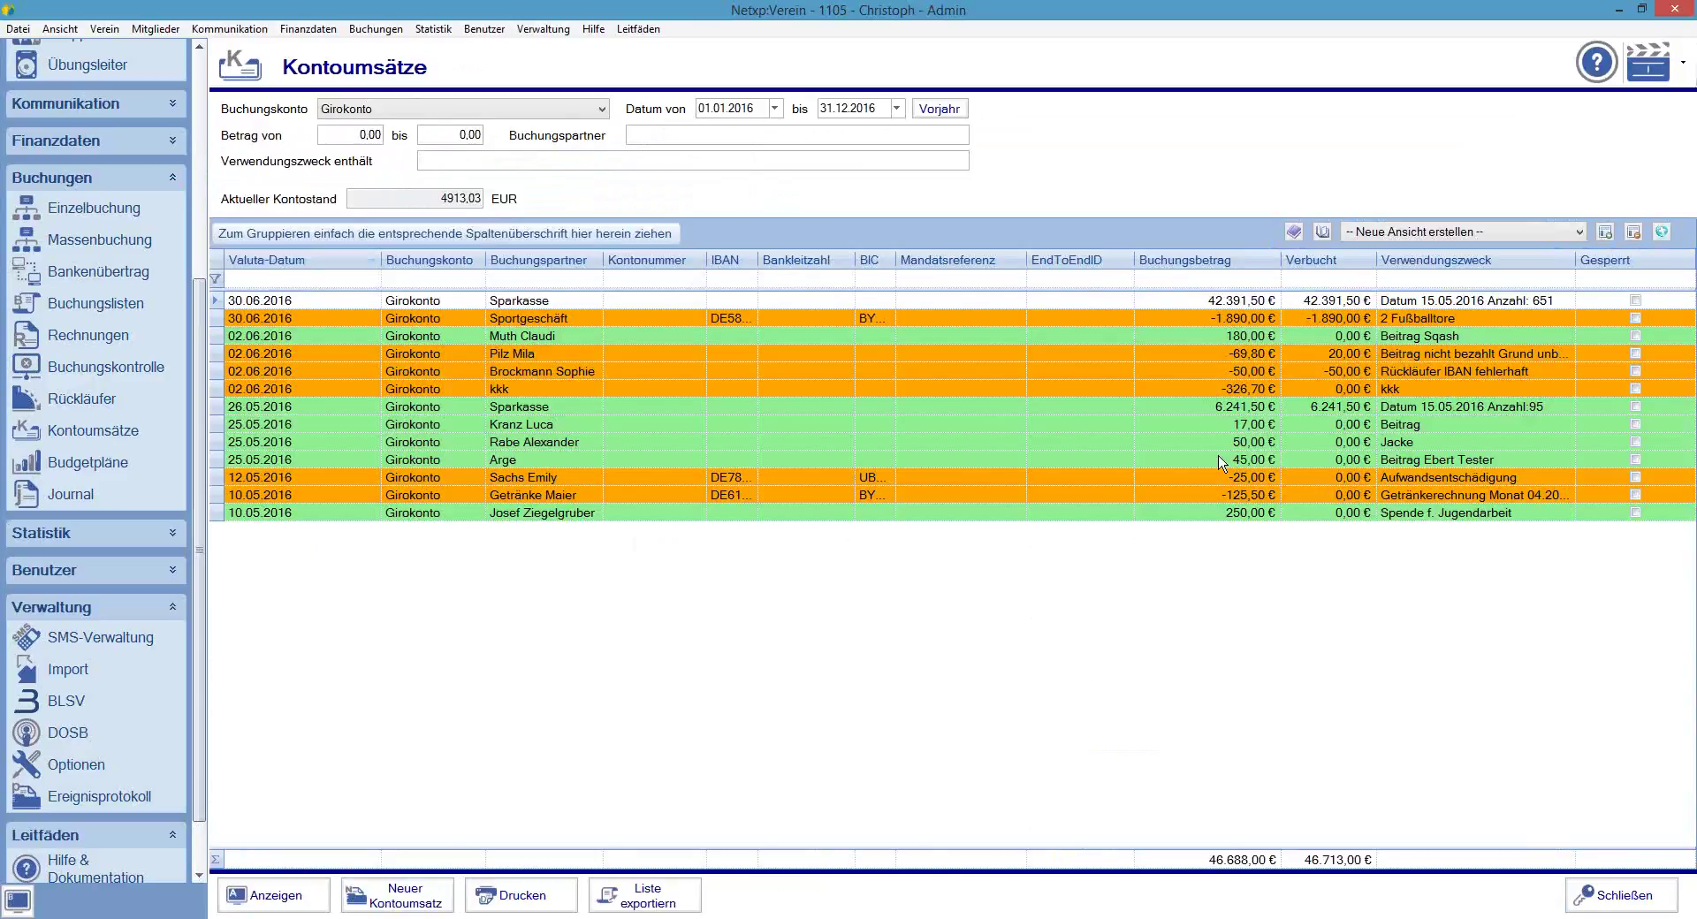
Remove the booking assignment of the Sparkasse transaction dated 26.05.2016 and select it among the transactions still to be posted
double_click(1213, 410)
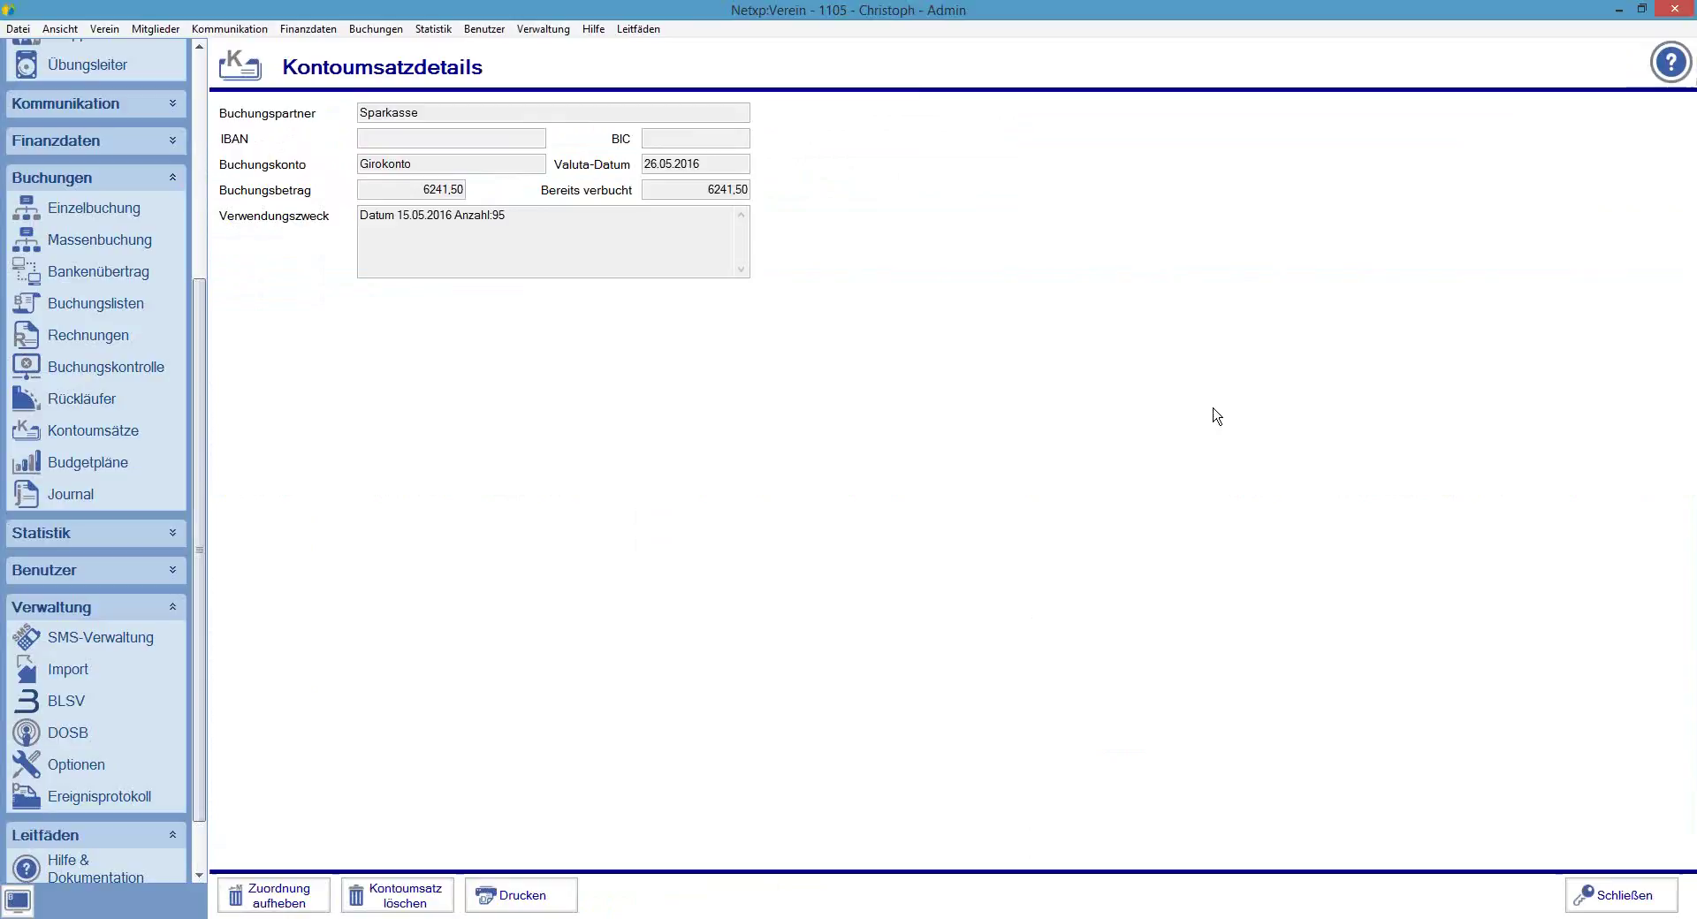
click(270, 894)
click(905, 528)
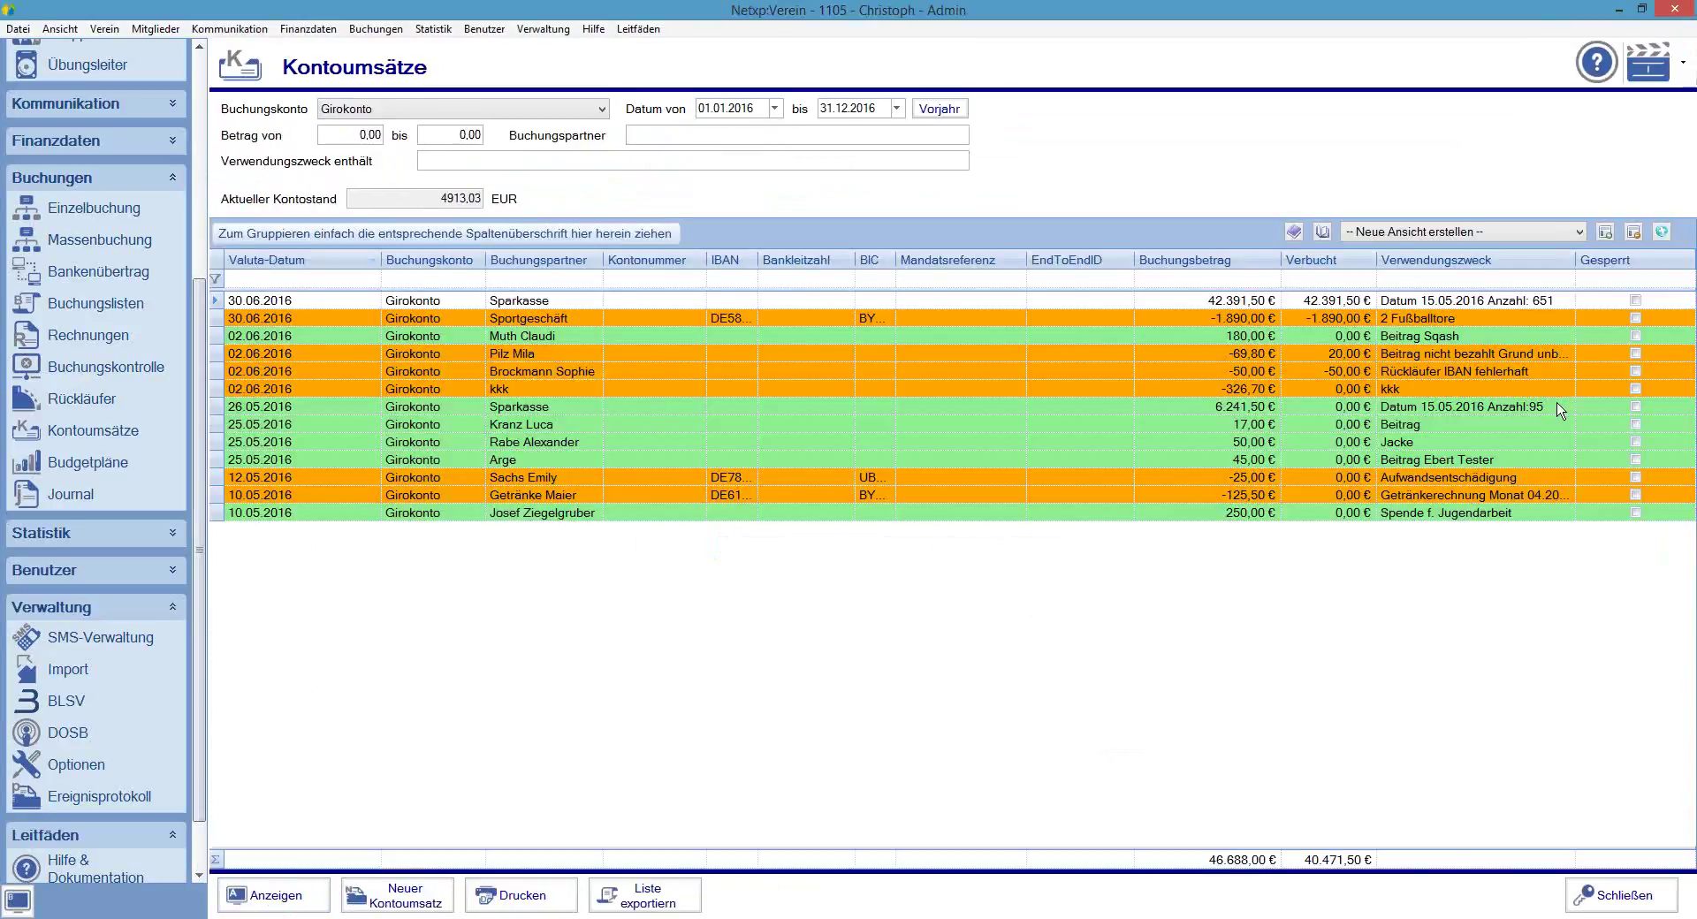
click(1321, 409)
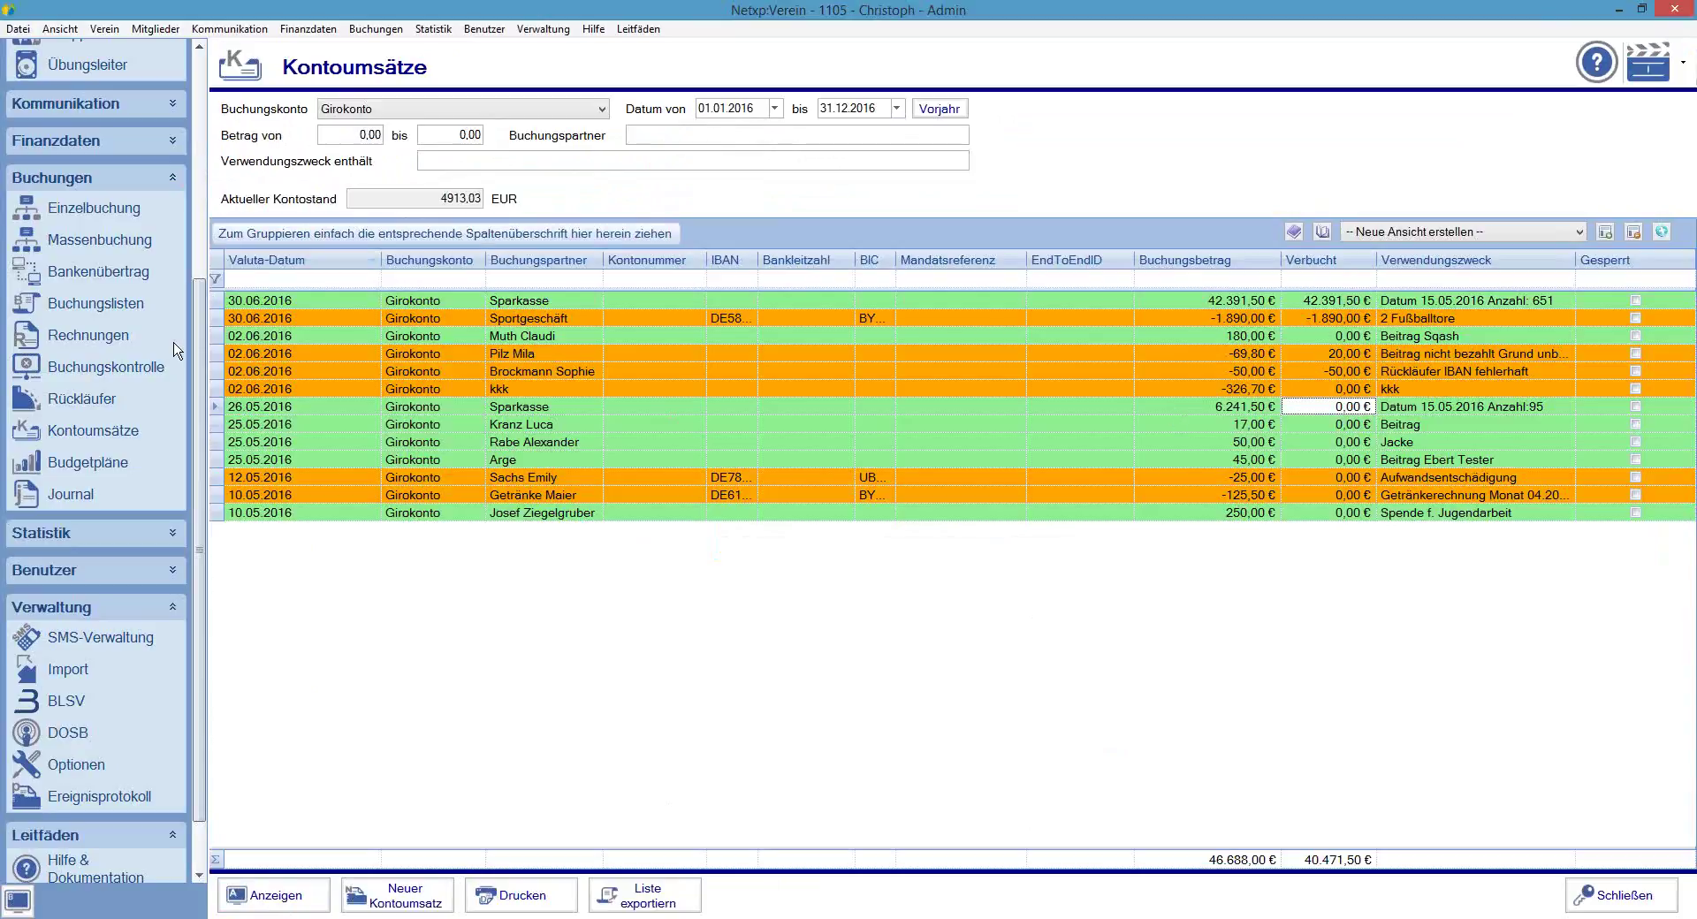
click(97, 367)
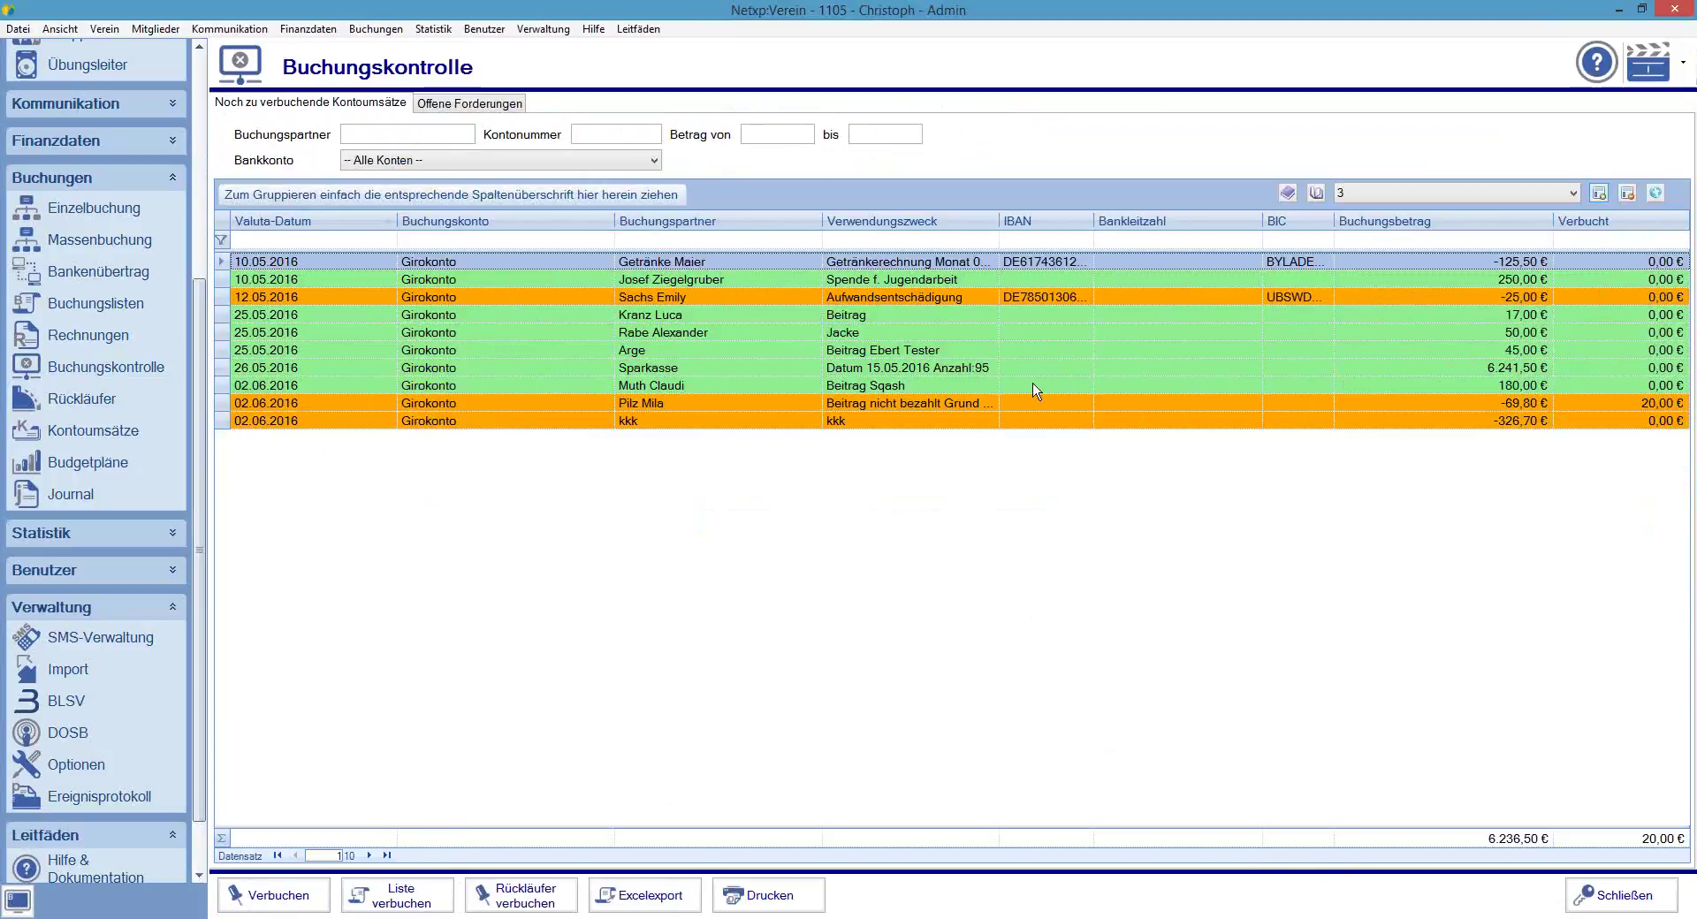
click(1645, 370)
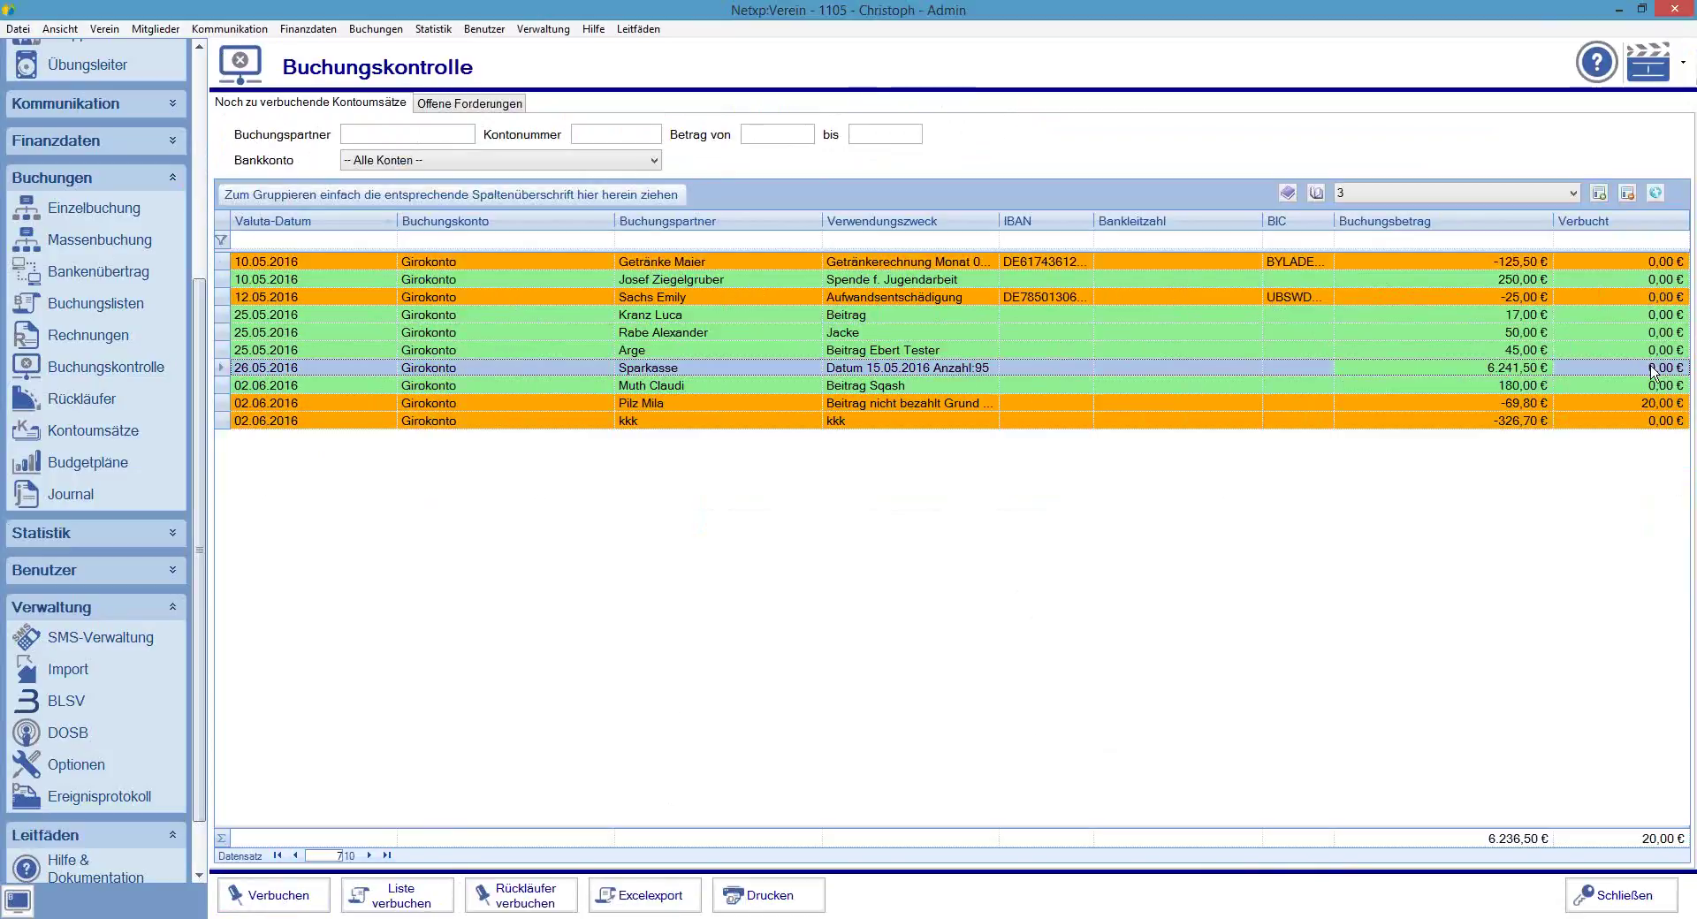
Browse the open claims by booking list, including Beitrag 2016 and the Girokonto group of the list from 30.06.2016
click(477, 104)
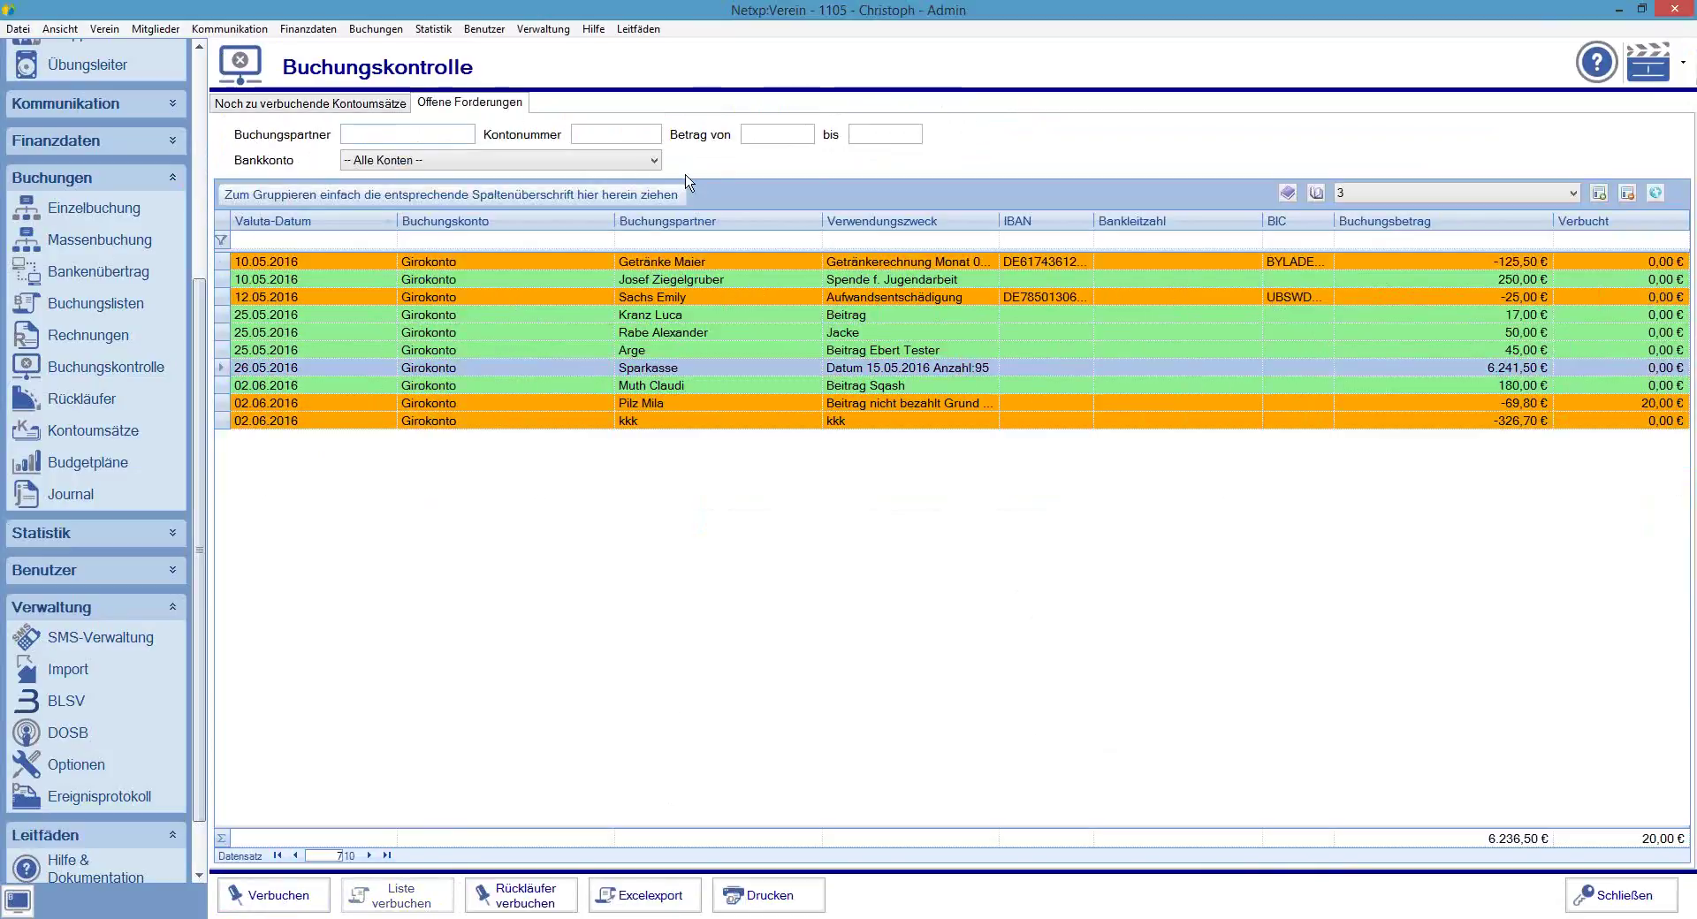
click(221, 250)
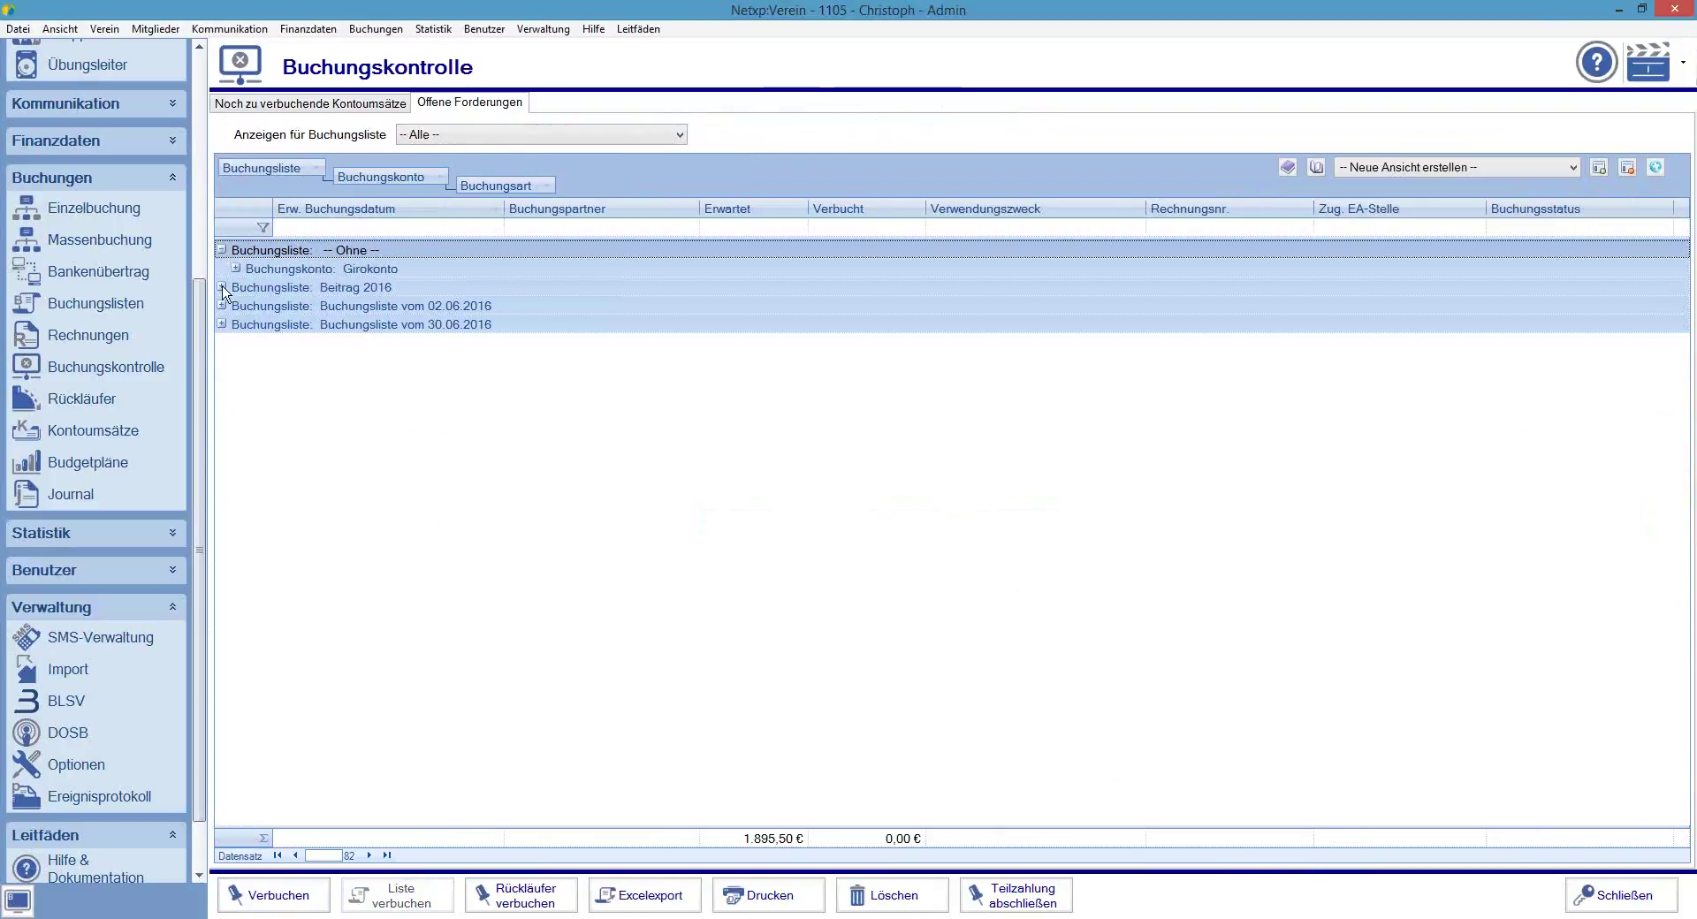
click(222, 288)
click(222, 343)
click(236, 380)
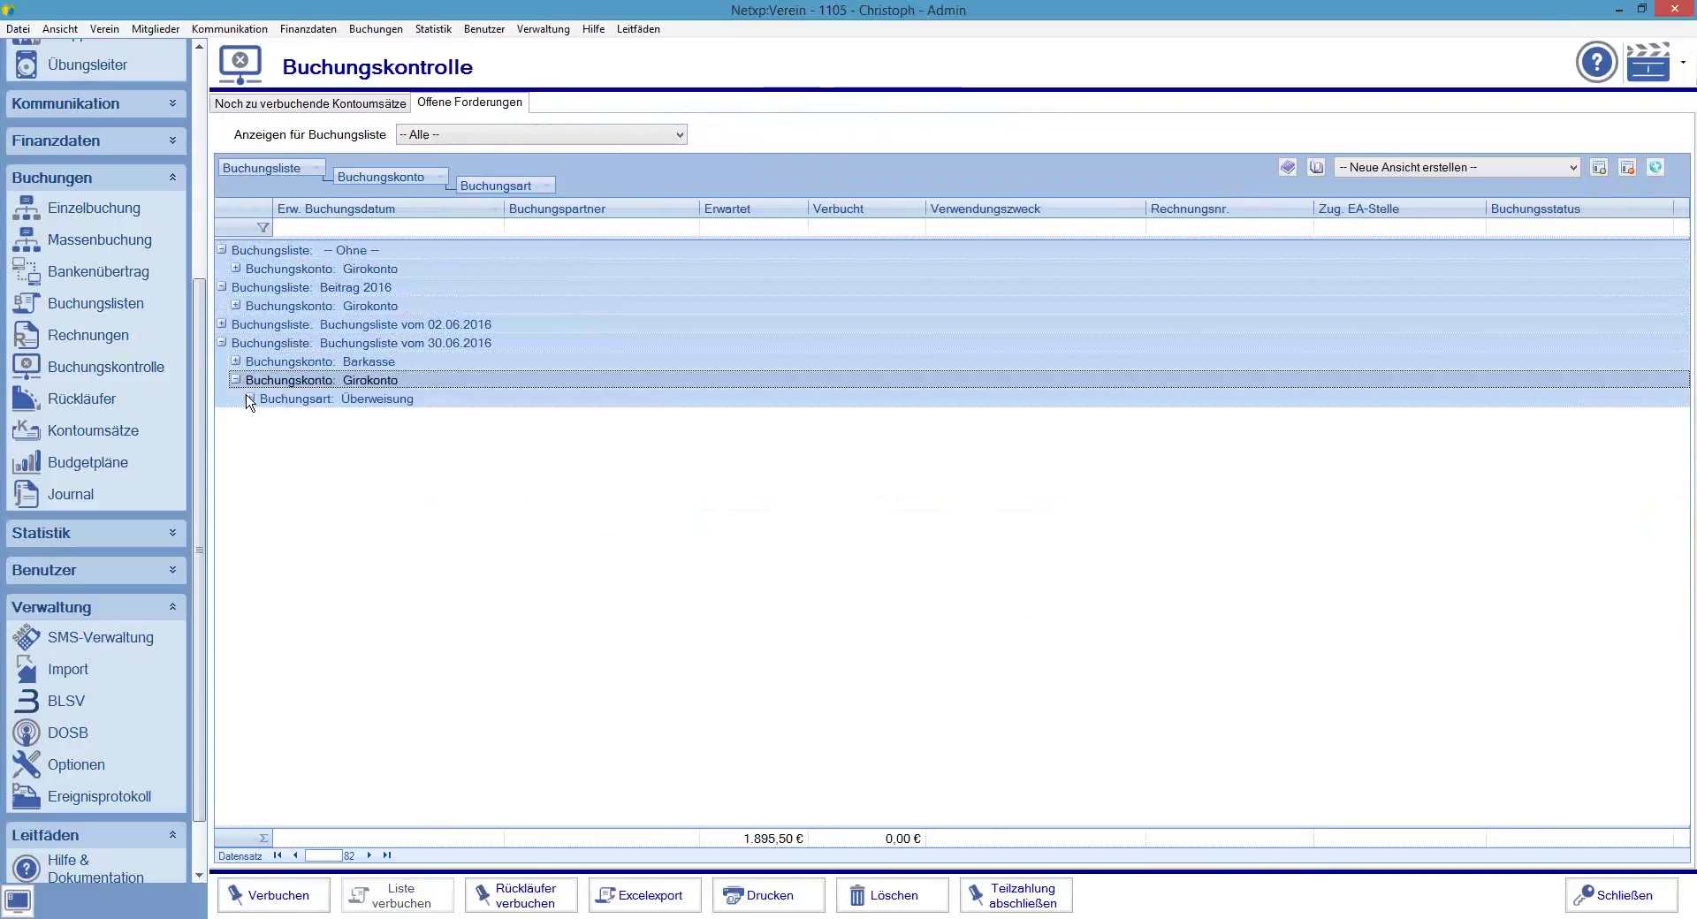
click(236, 380)
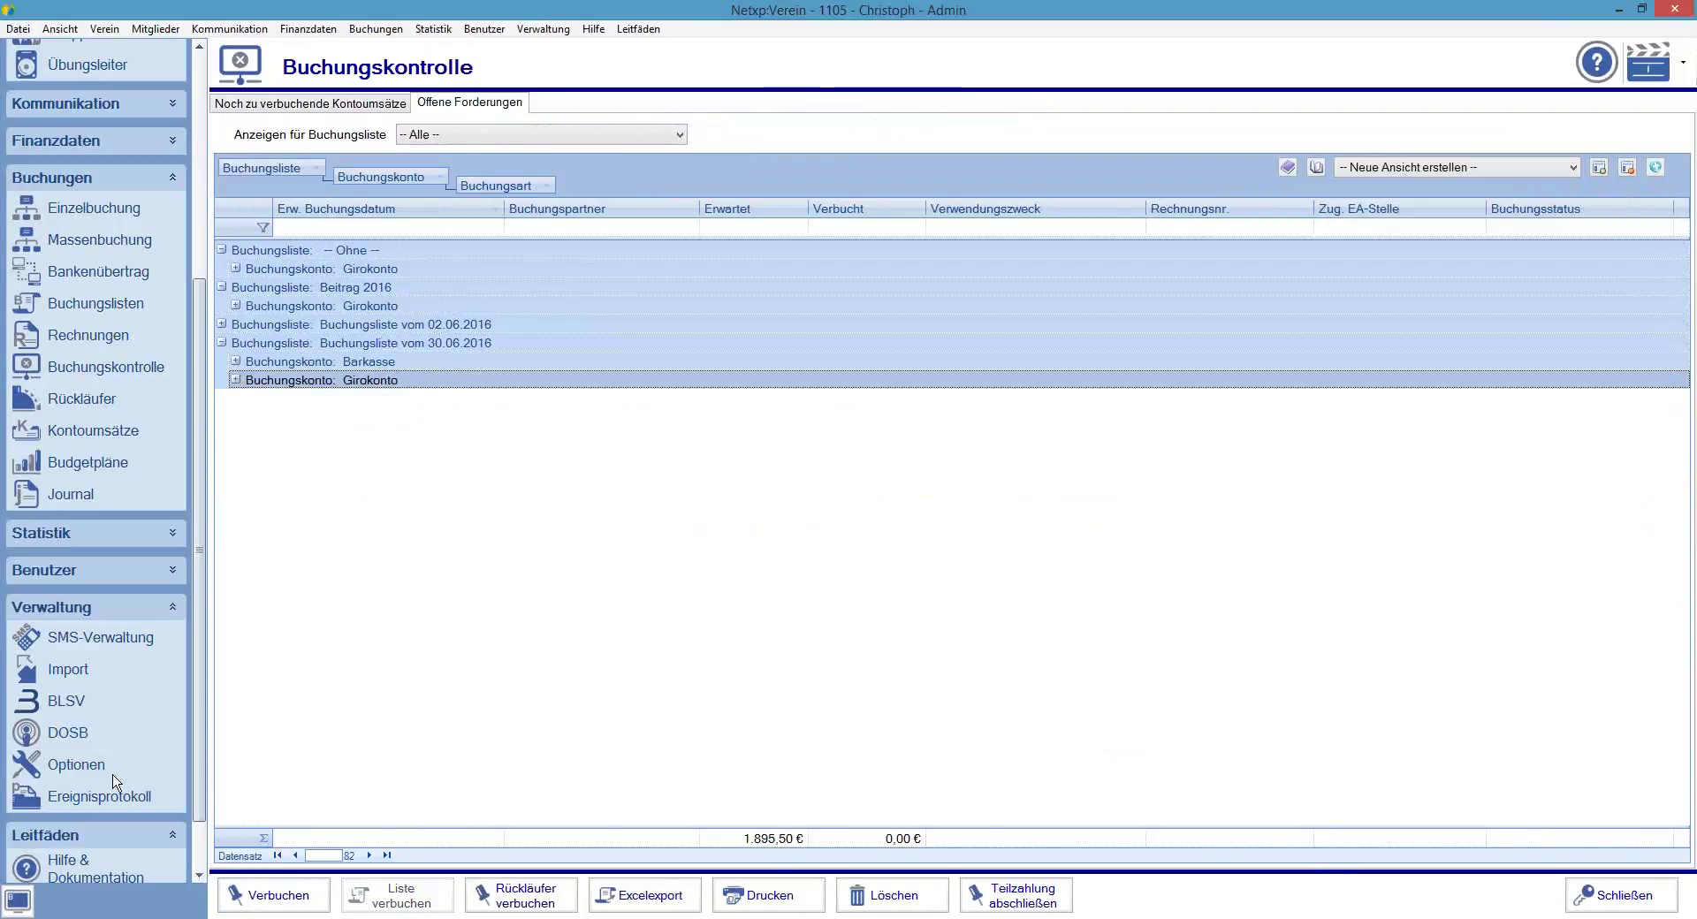
Remove the booking assignment of the Sparkasse transaction dated 30.06.2016 in the Girokonto account transactions
click(71, 496)
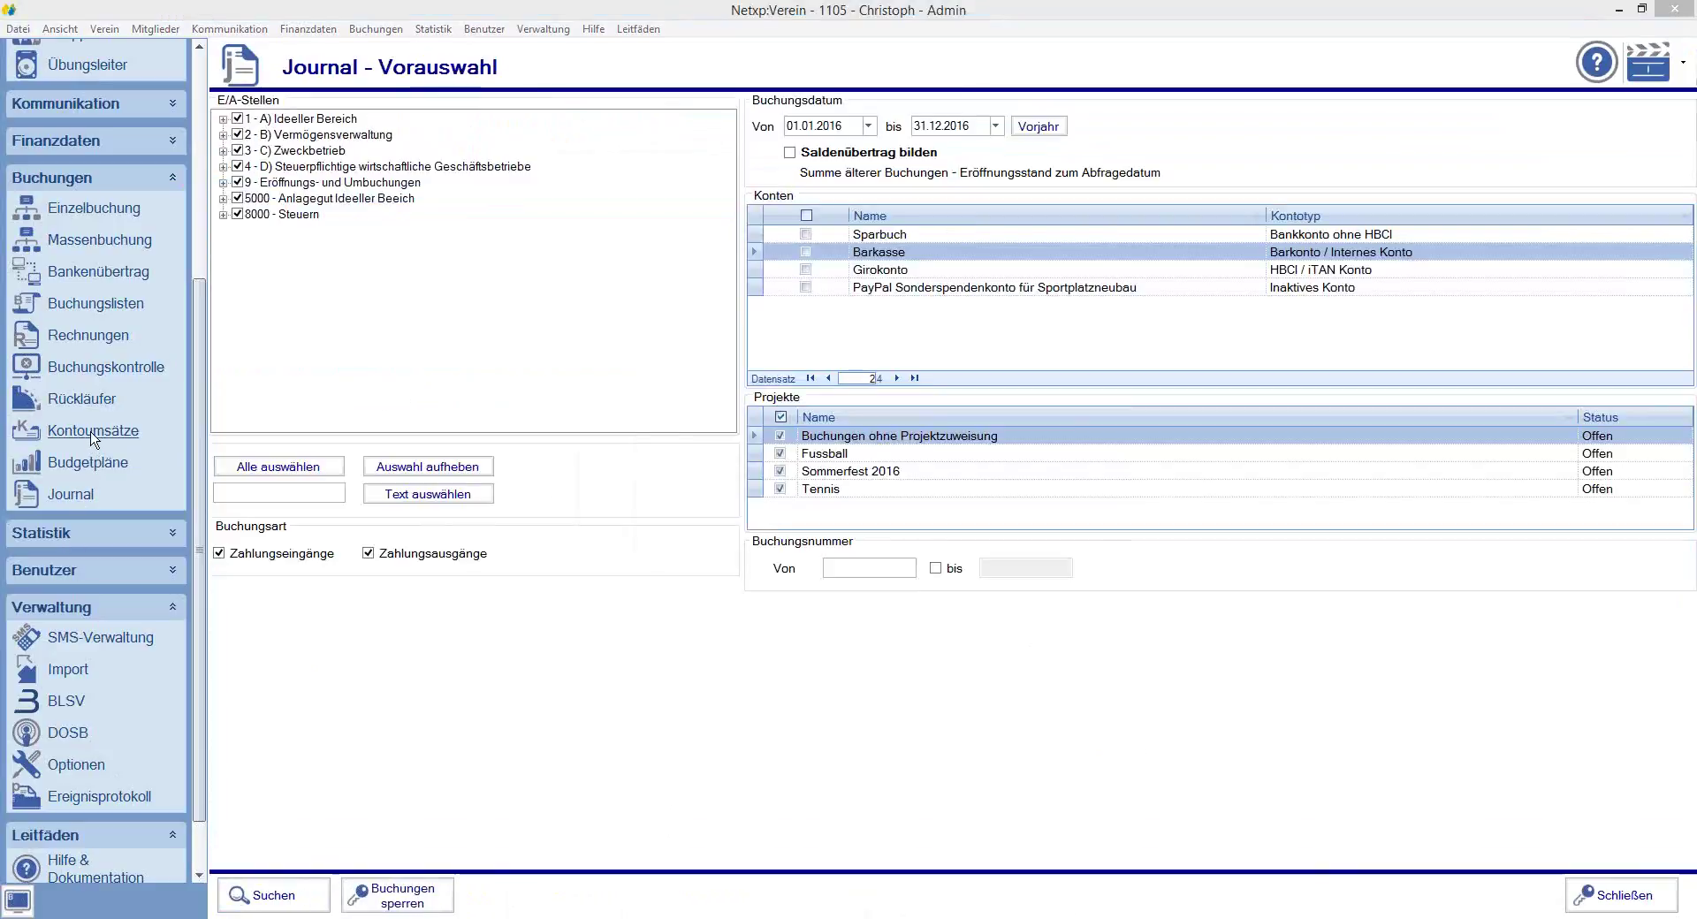
click(93, 431)
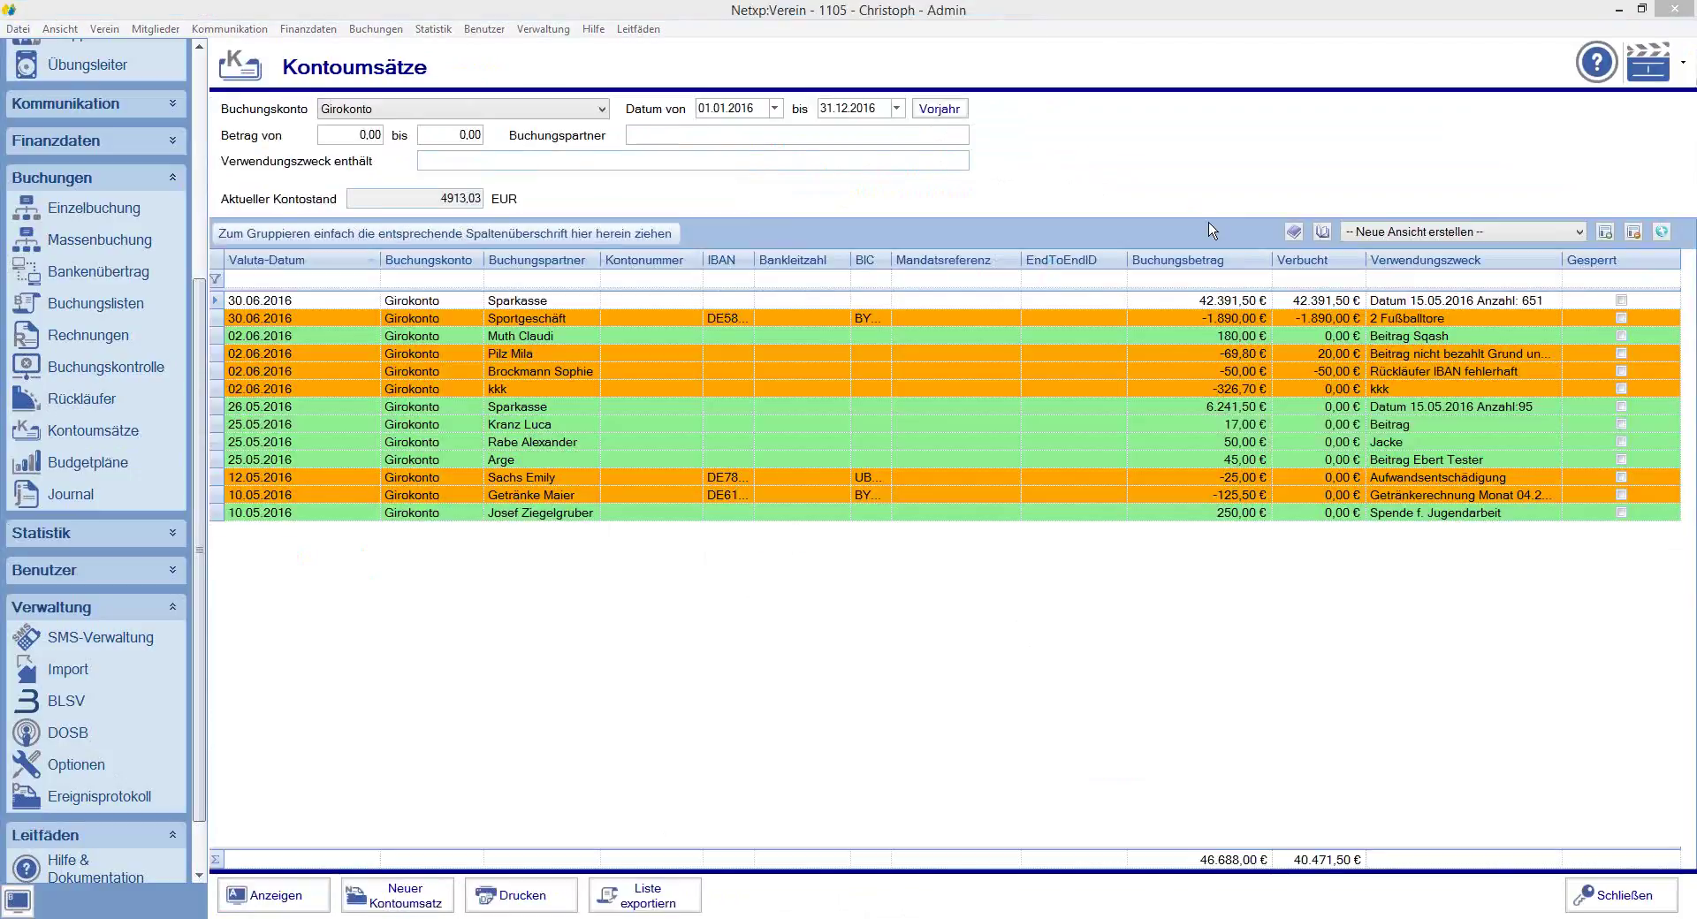
click(1240, 302)
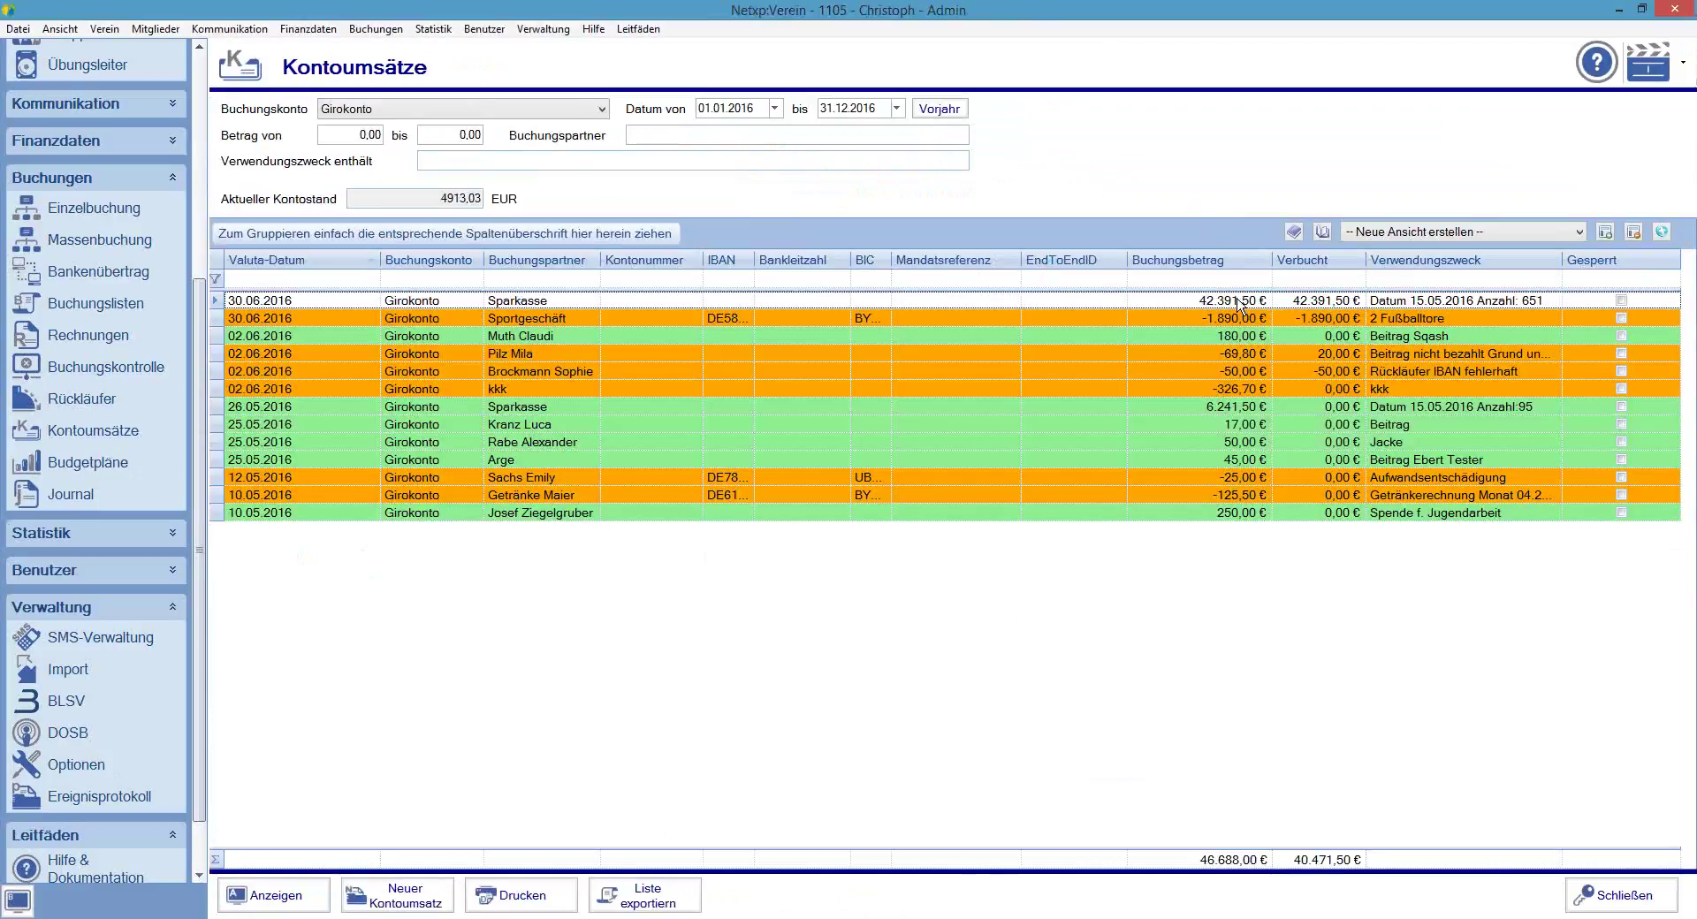
double_click(1163, 298)
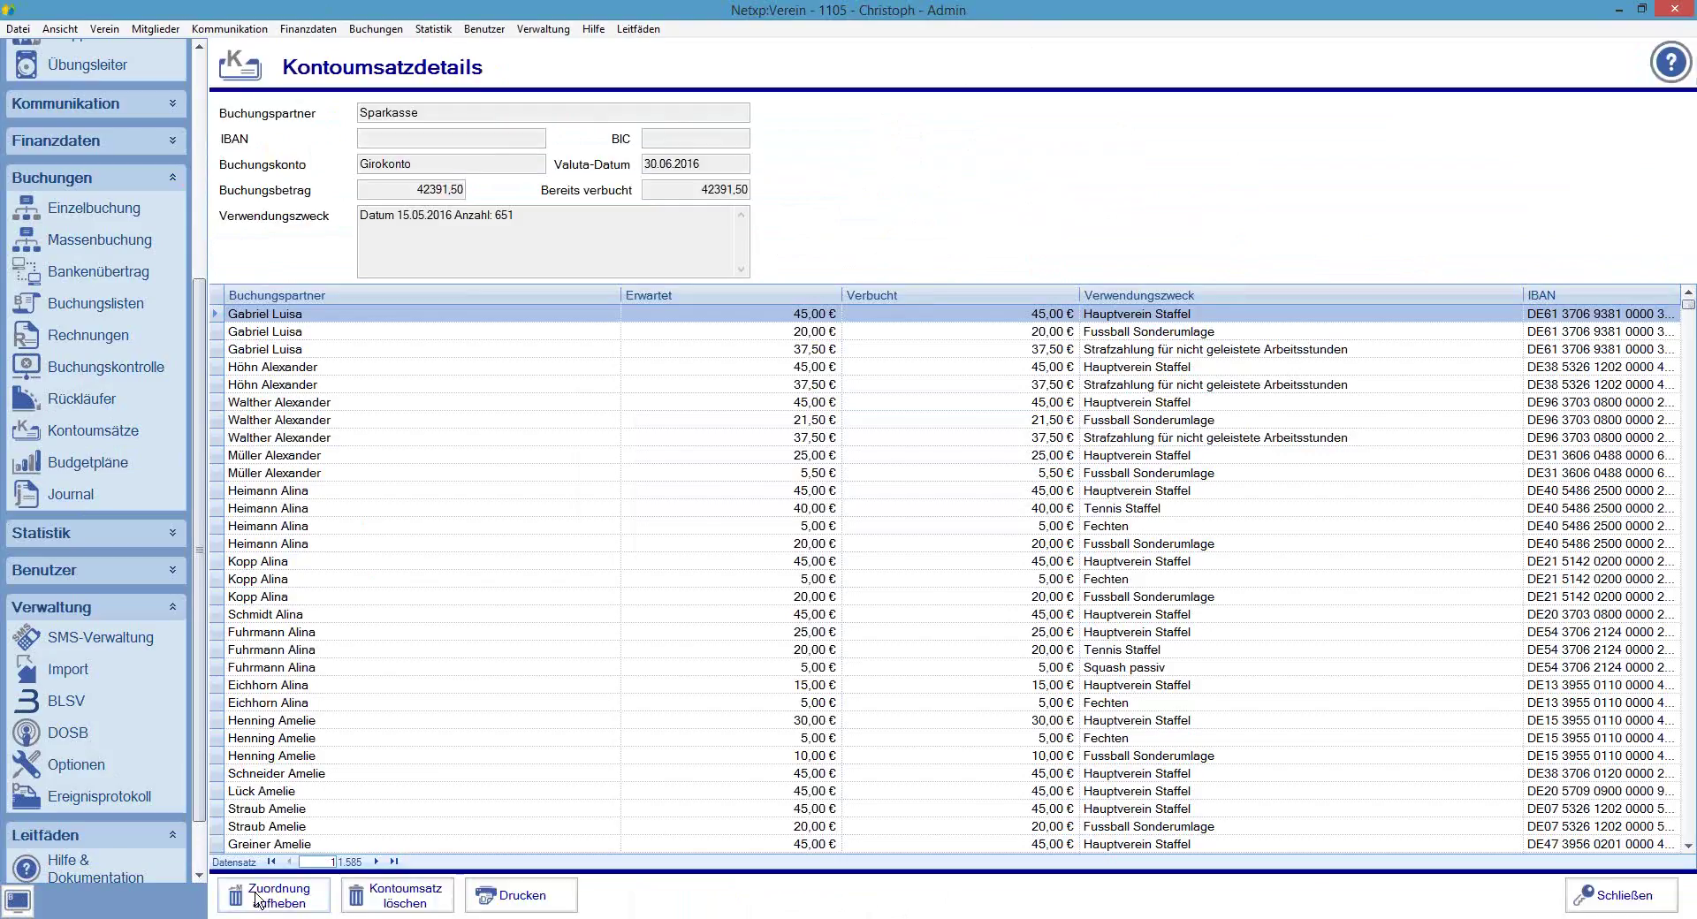
click(259, 900)
click(905, 533)
key(Escape)
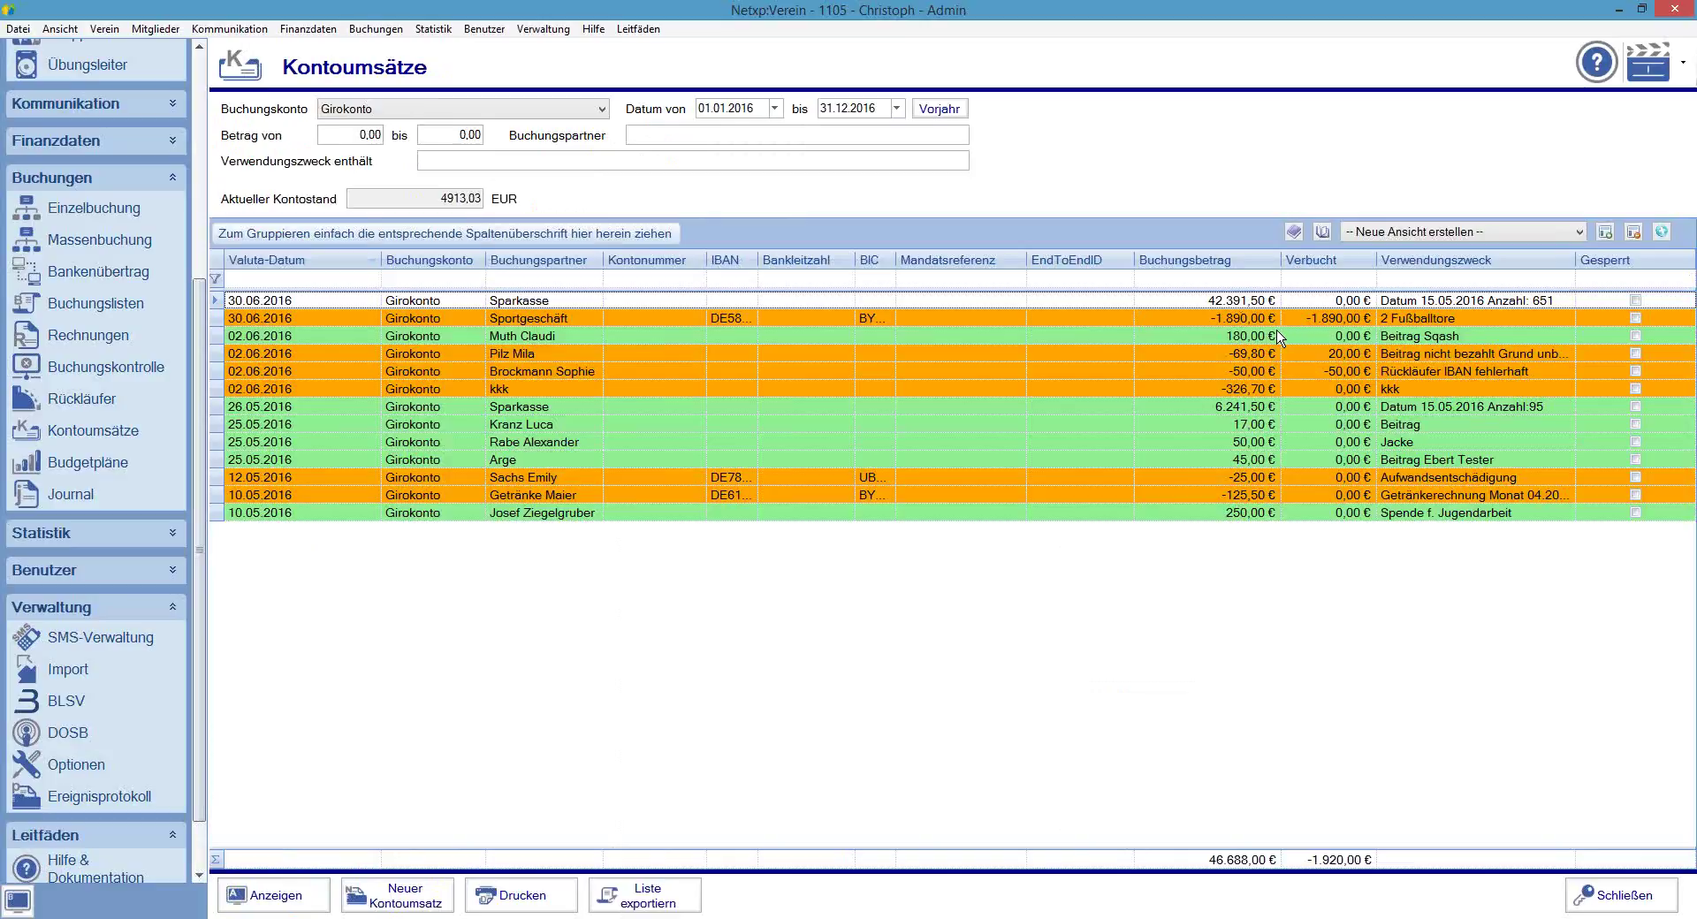
Check the posted amounts of the Sparkasse transactions dated 30.06.2016 and 26.05.2016 in the account transactions list
click(1237, 300)
click(1222, 409)
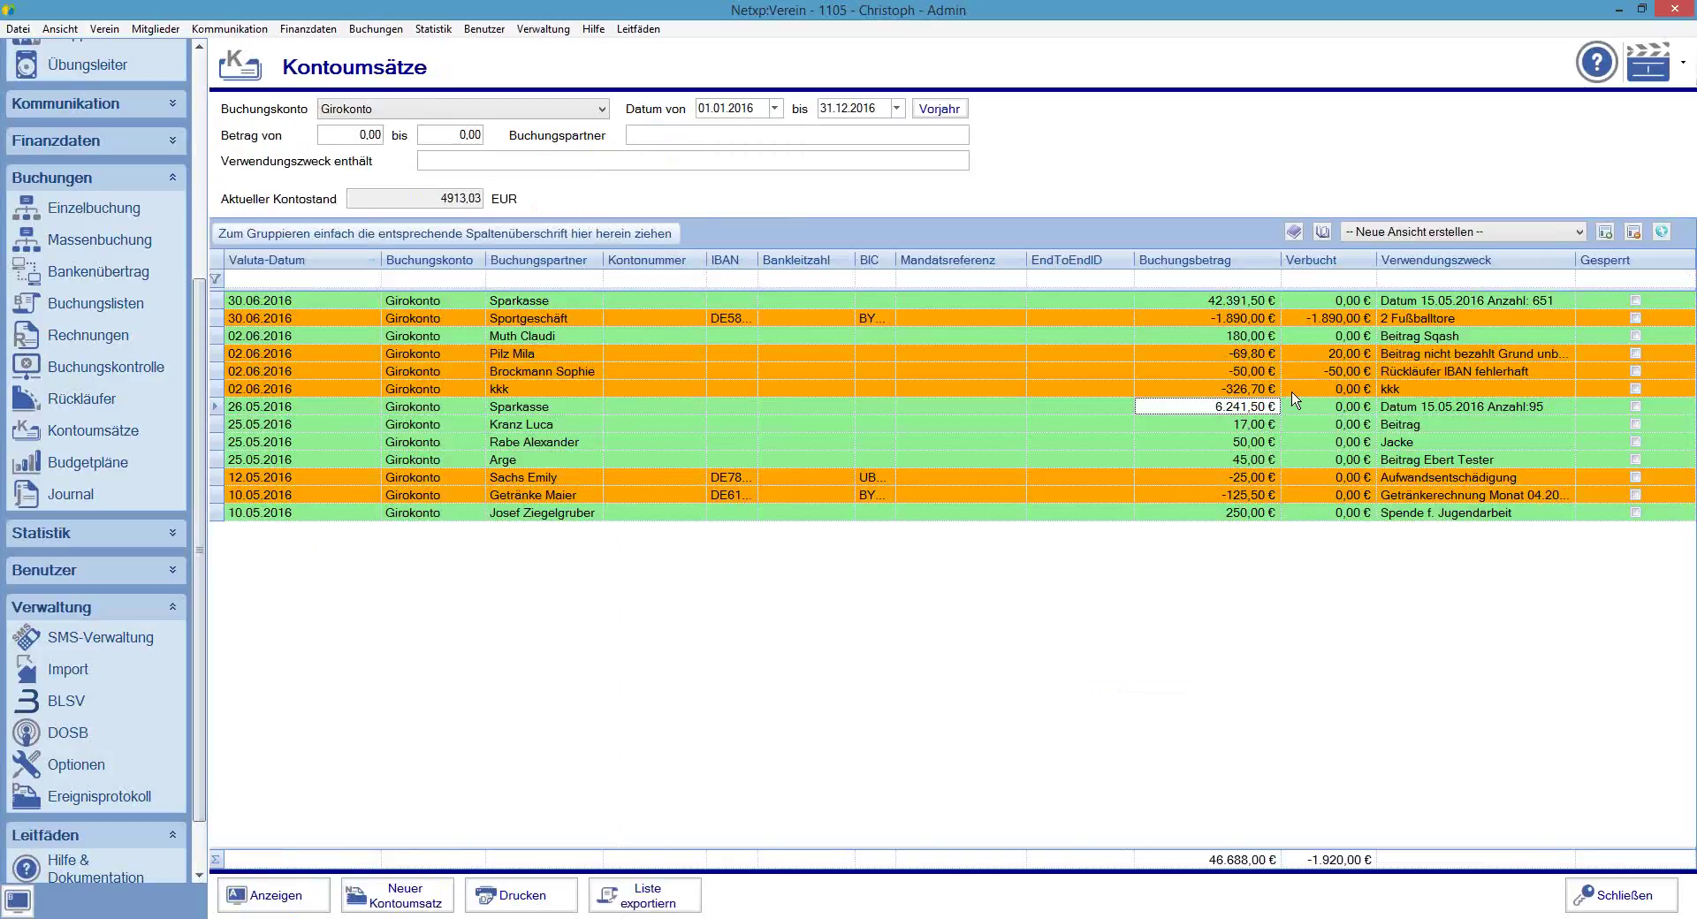
click(1154, 300)
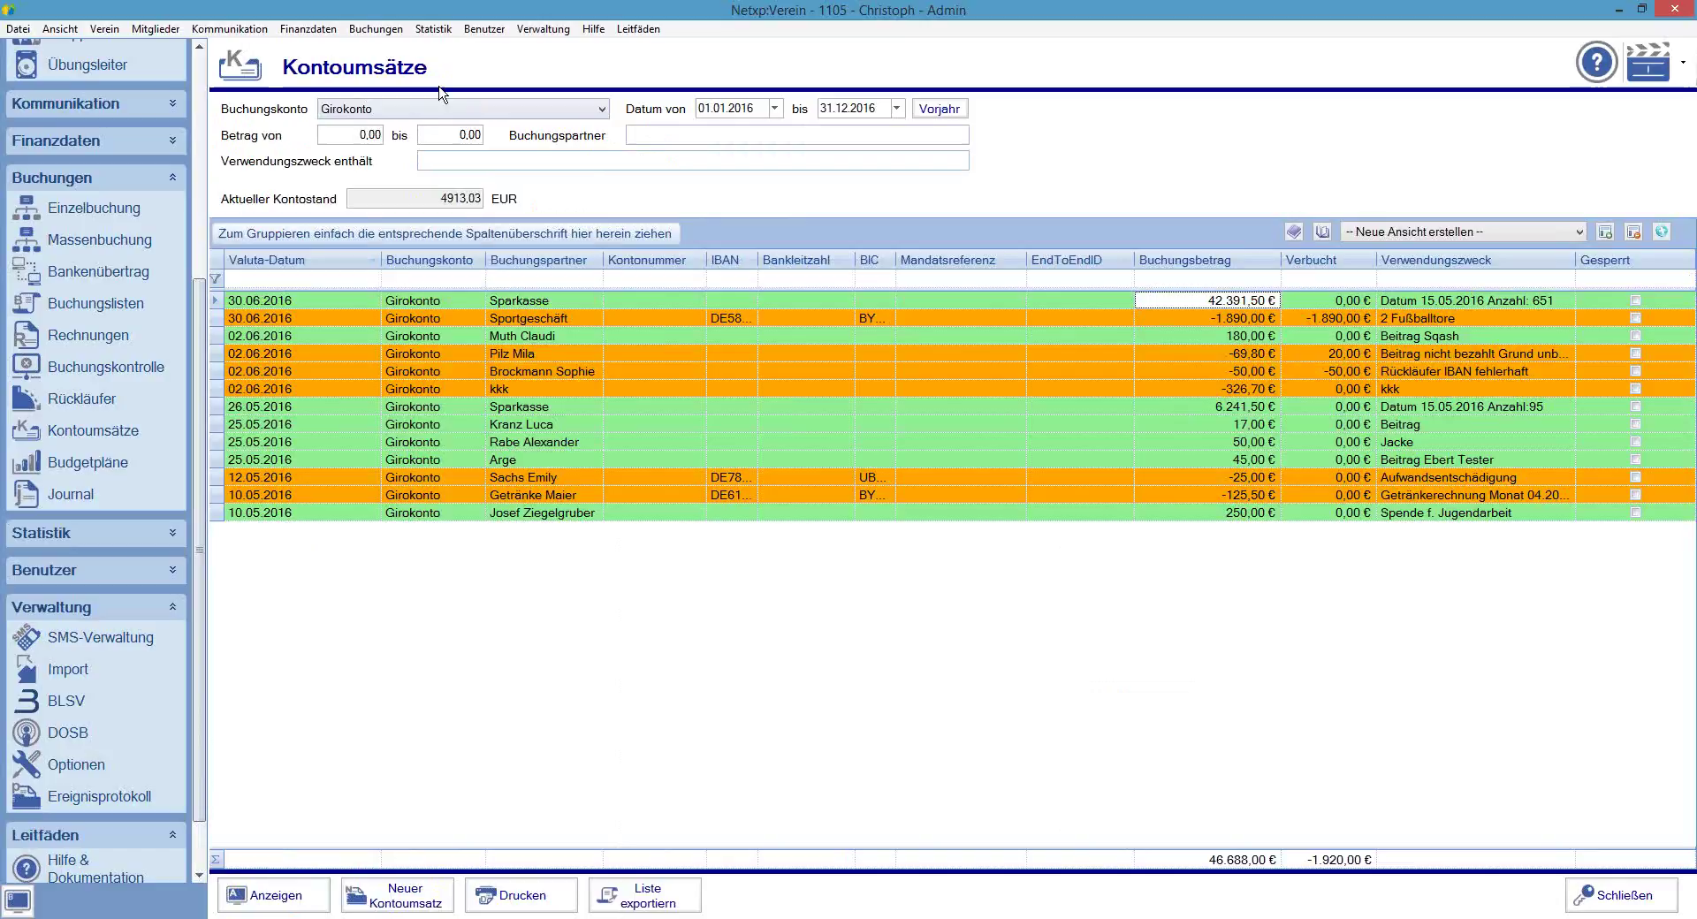
Examine the open claims of the booking list from 30.06.2016 in the Girokonto group, down to the Lastschrifteinzug entry
click(89, 367)
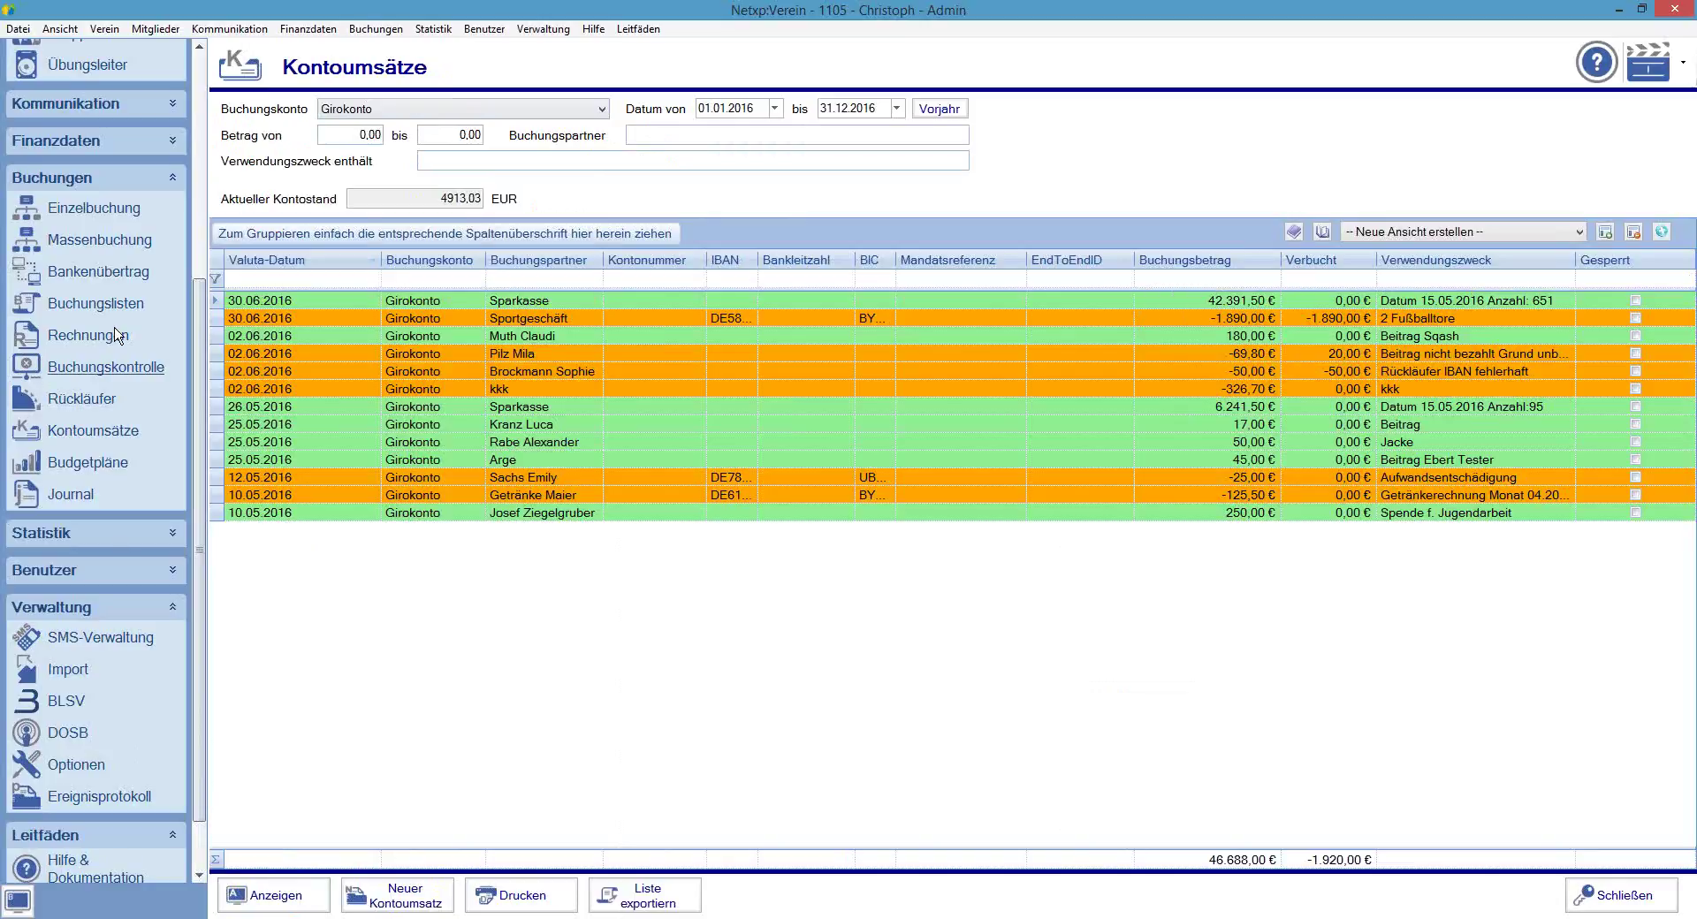
click(511, 104)
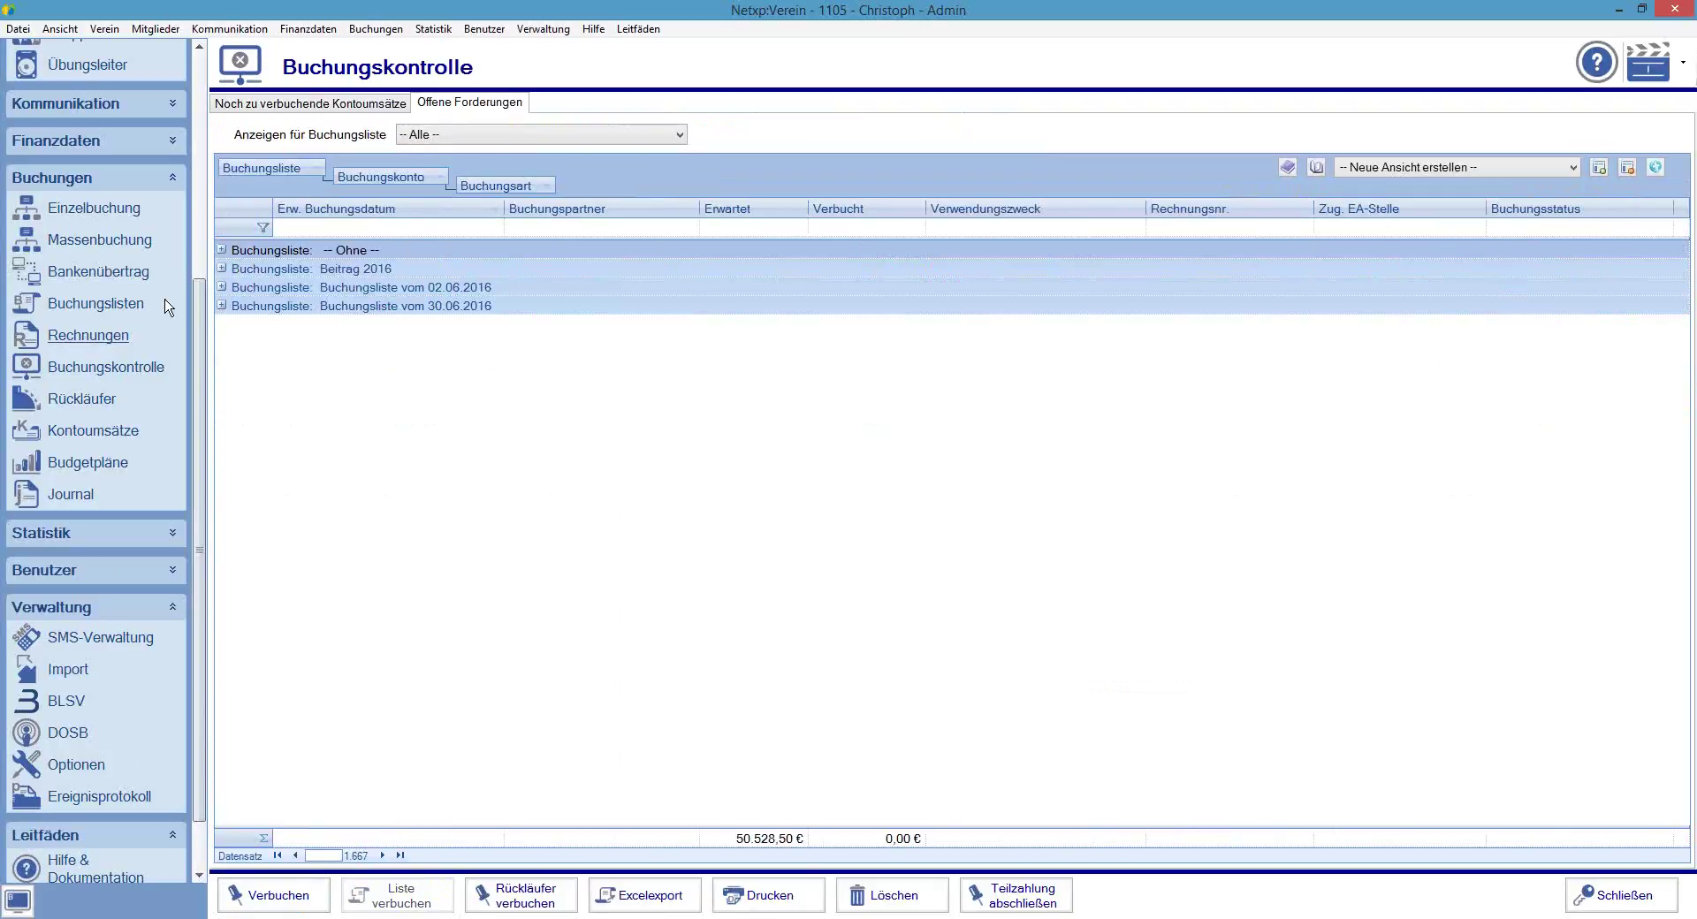
click(222, 306)
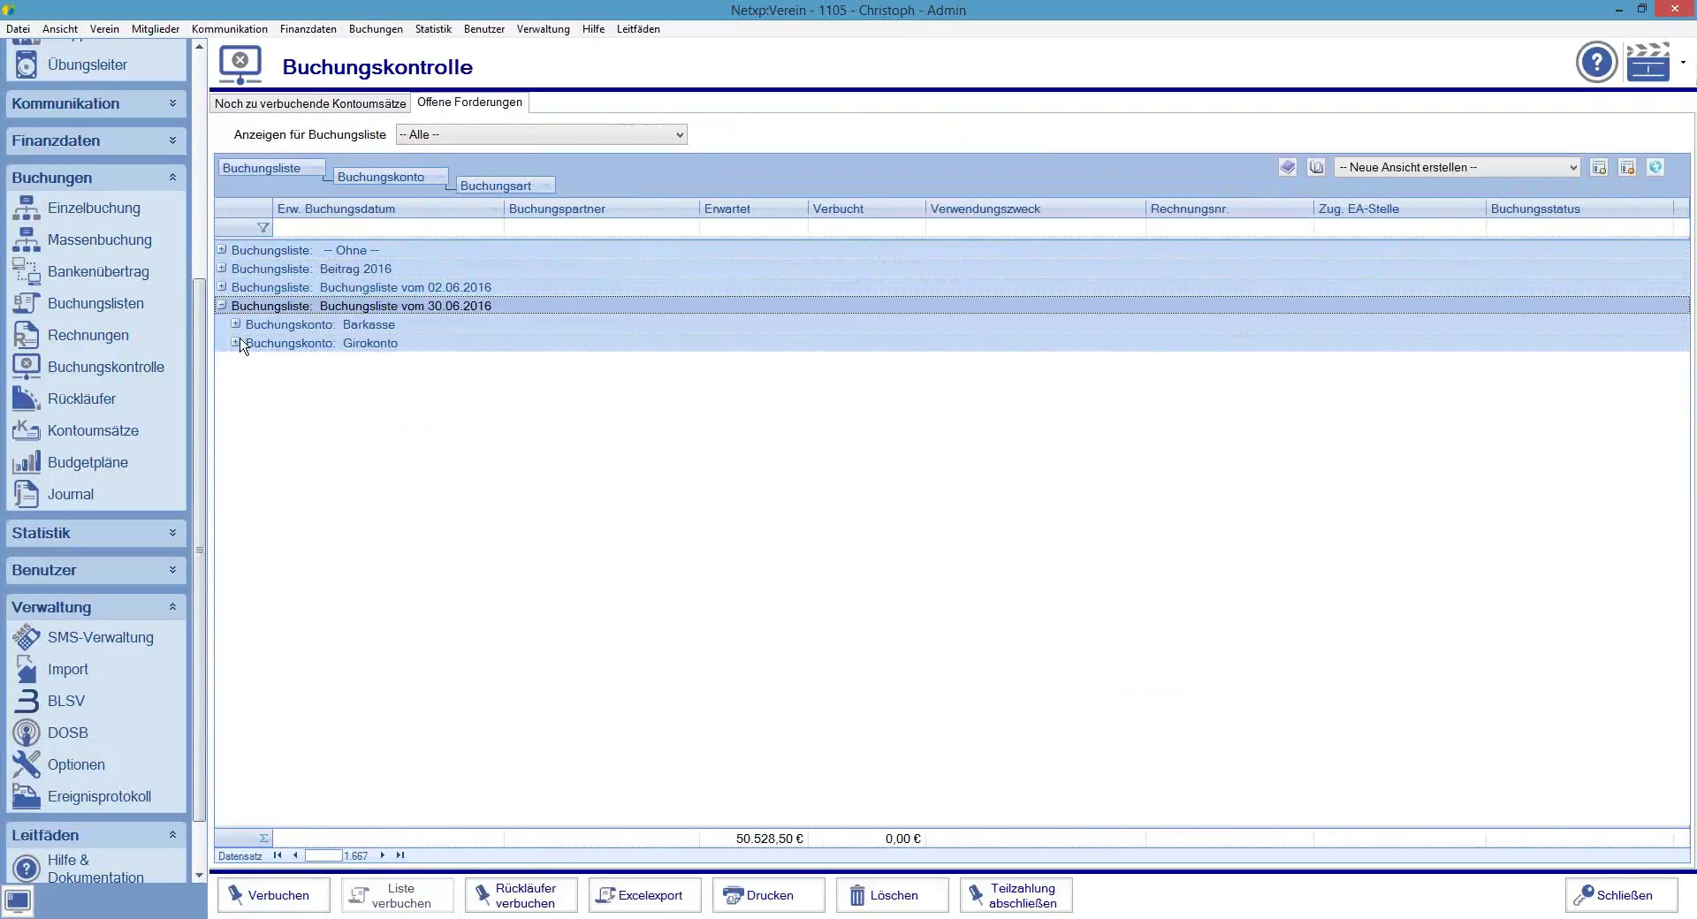
click(235, 343)
click(392, 362)
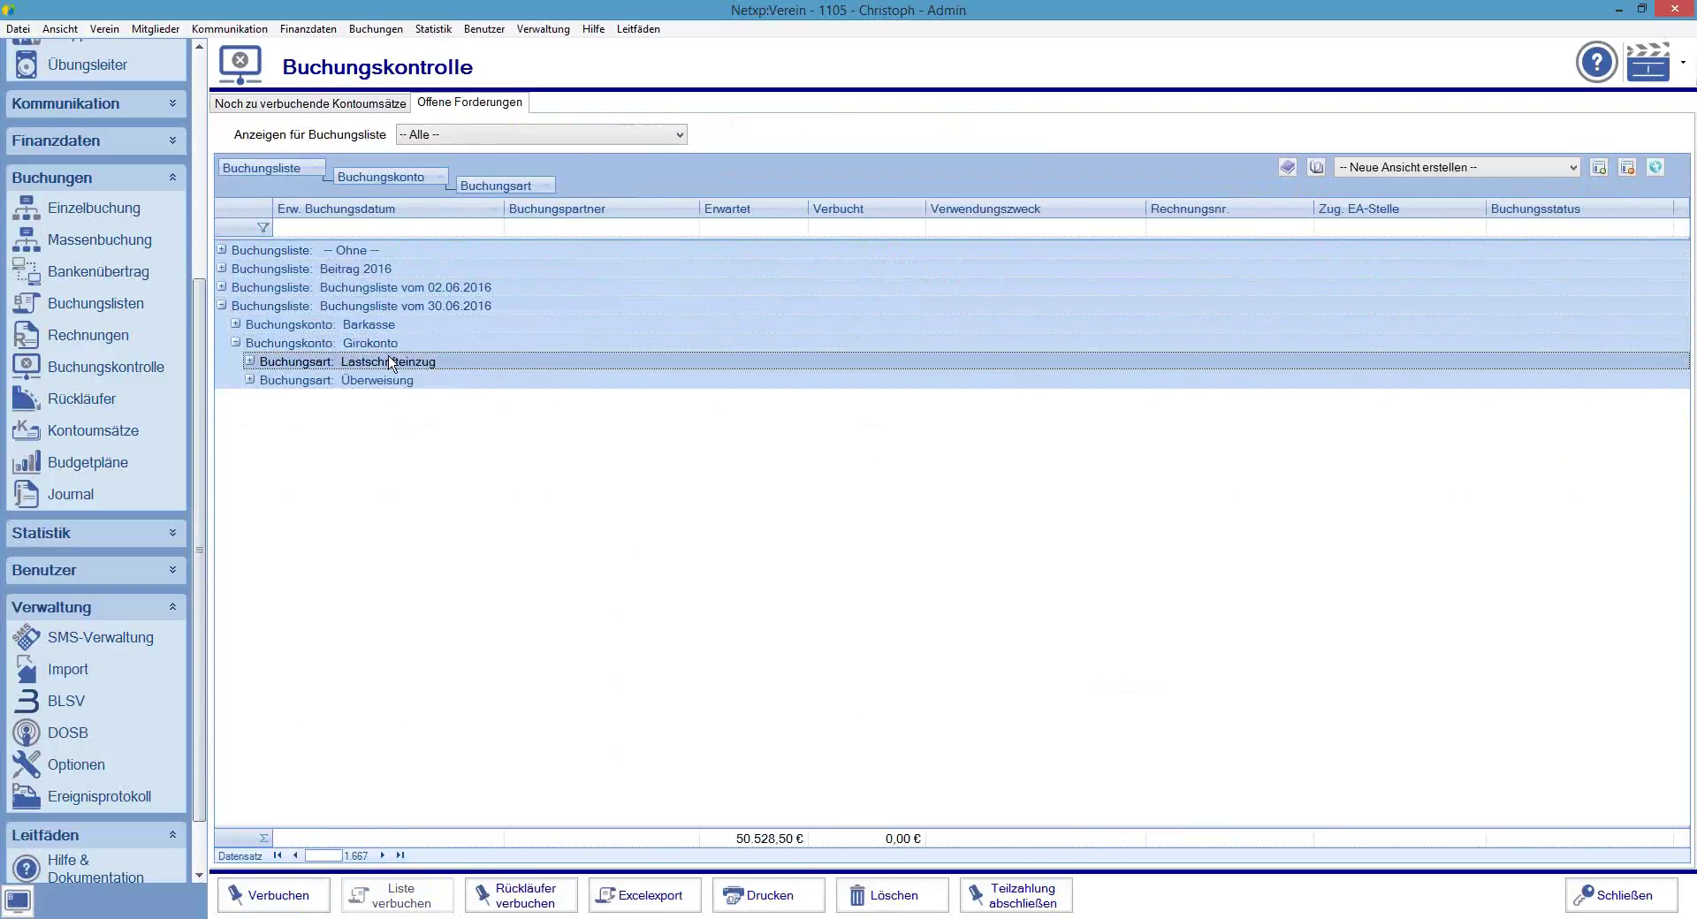
double_click(392, 362)
double_click(391, 362)
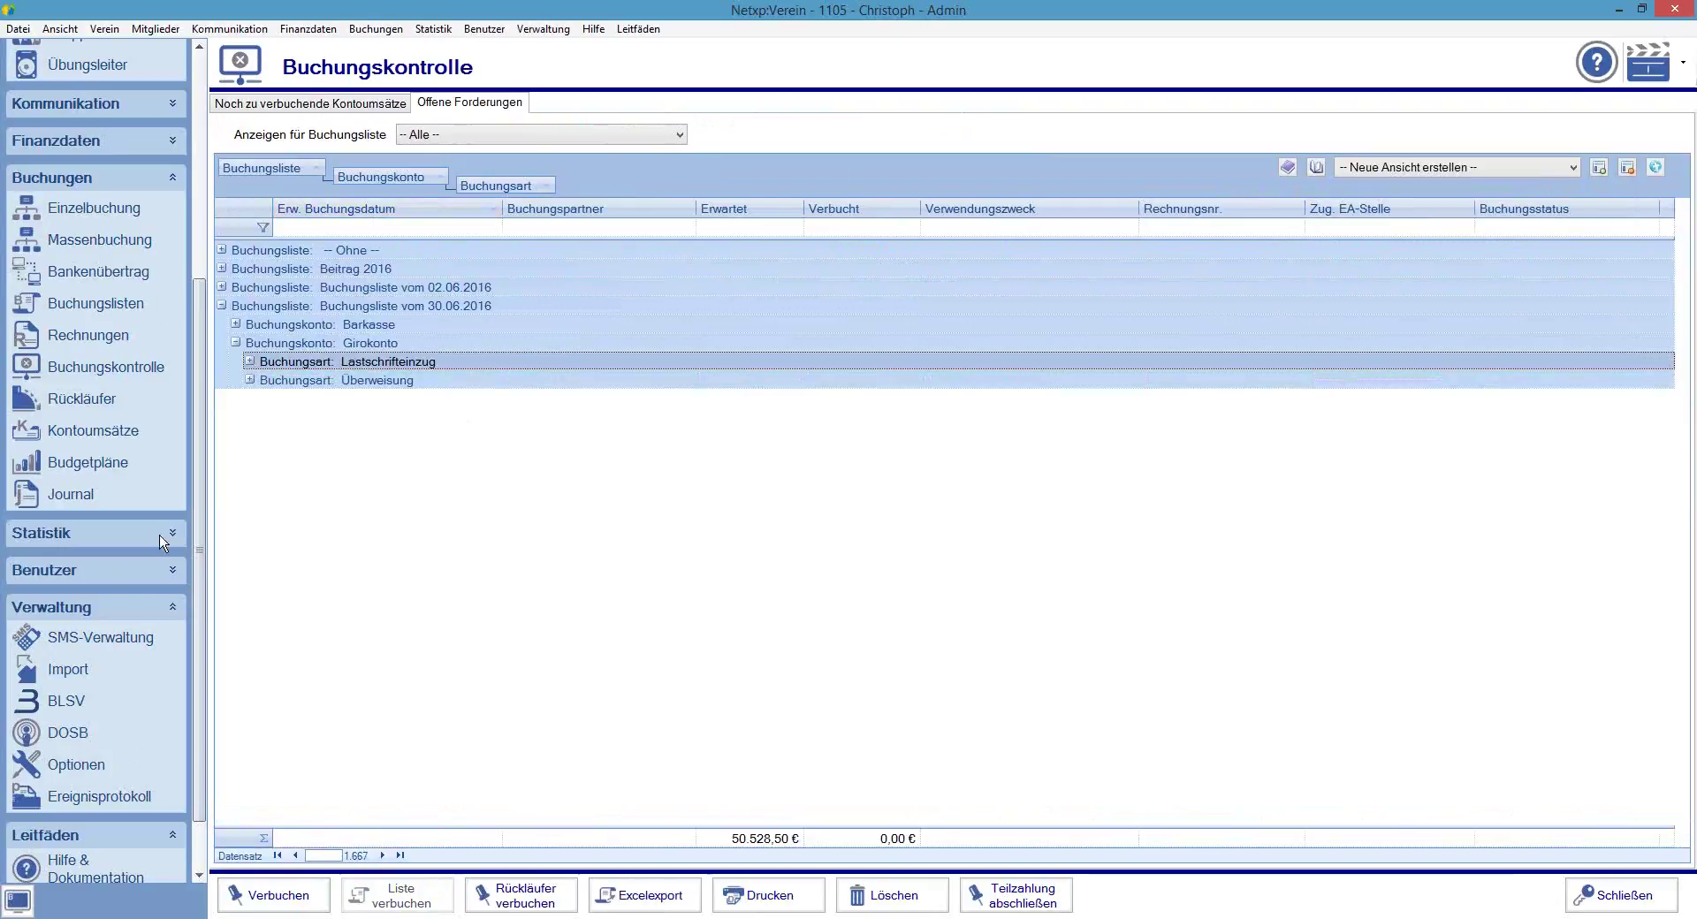
Select the Sparkasse transactions dated 26.05.2016 and 30.06.2016 together and open their collective booking against one list
click(106, 367)
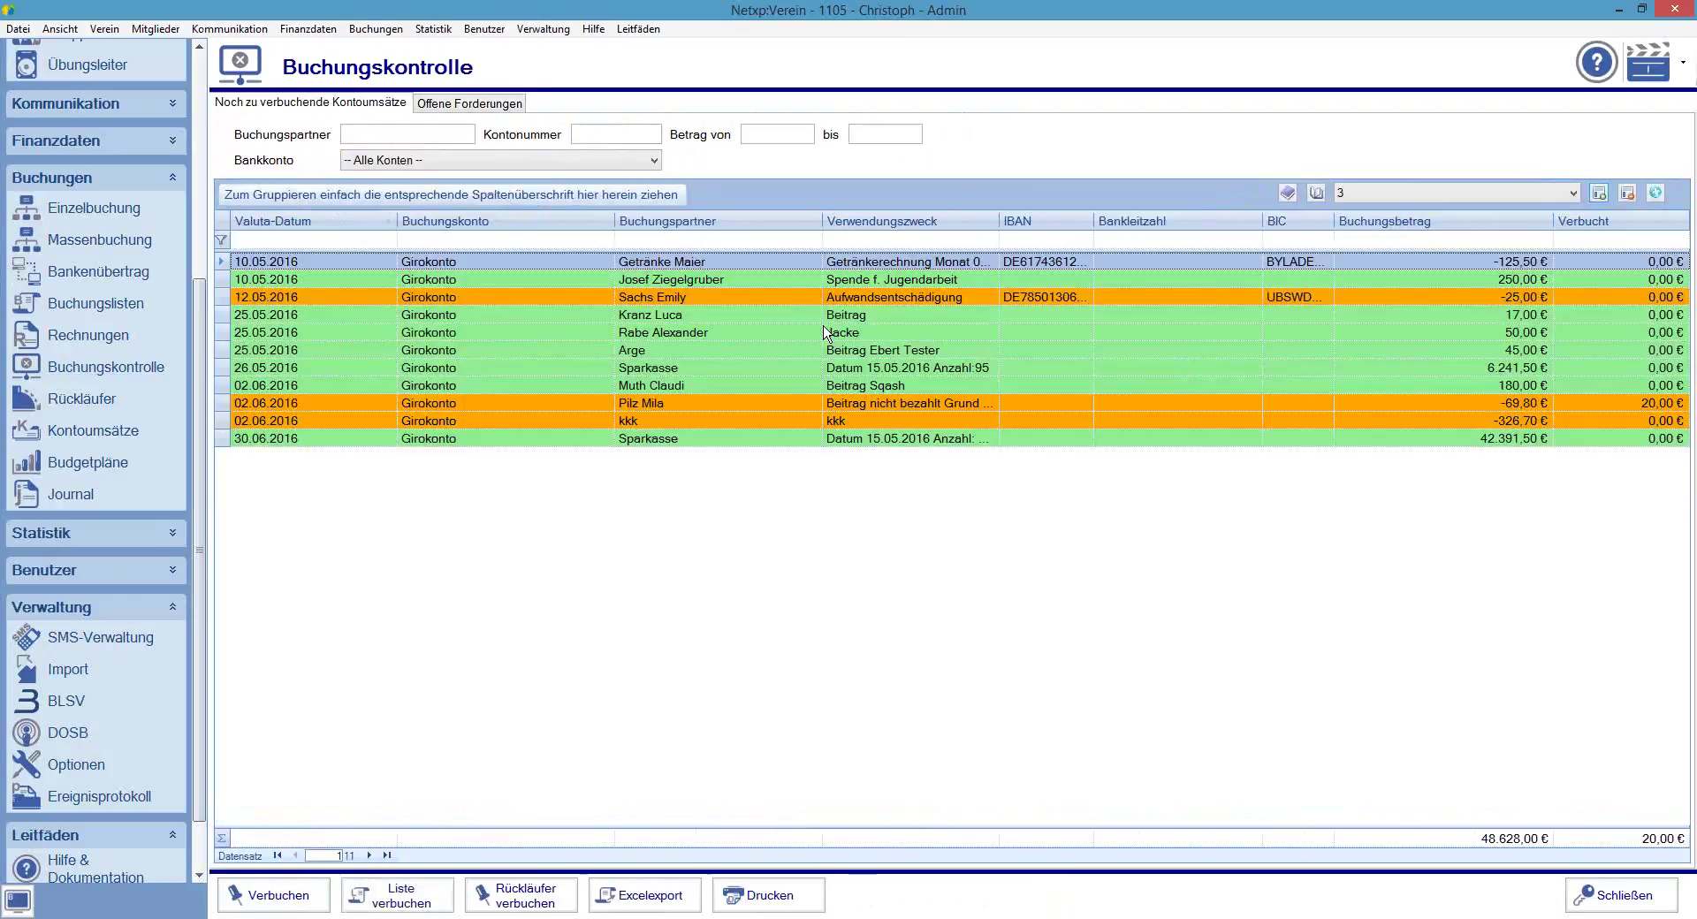
click(1334, 368)
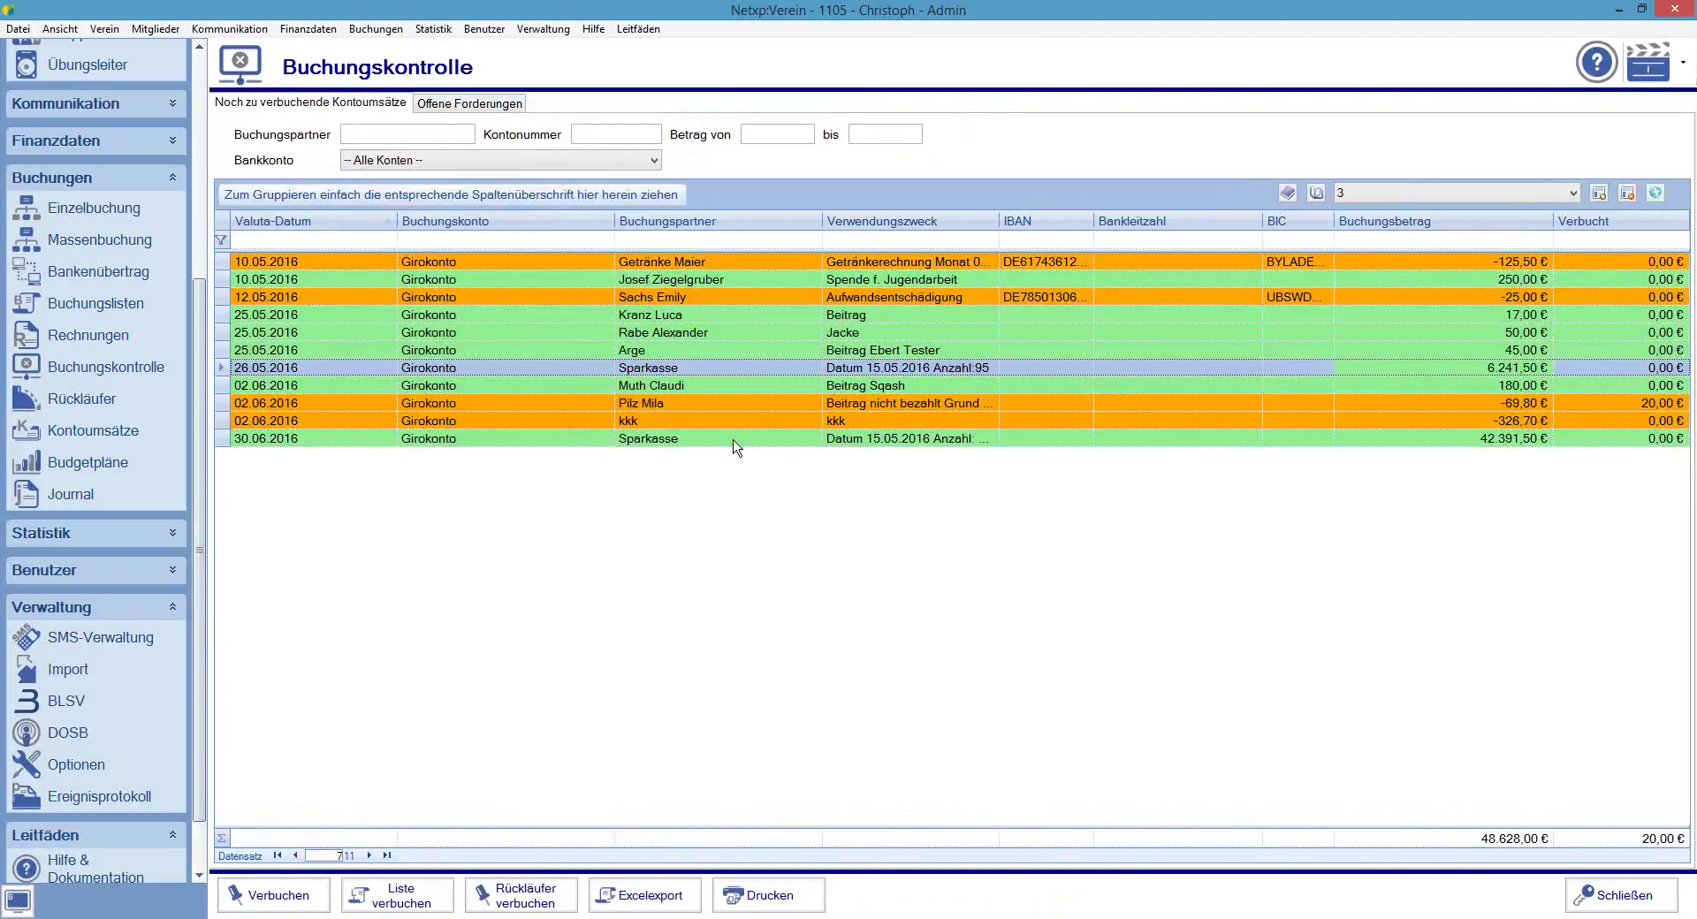
ctrl+click(958, 439)
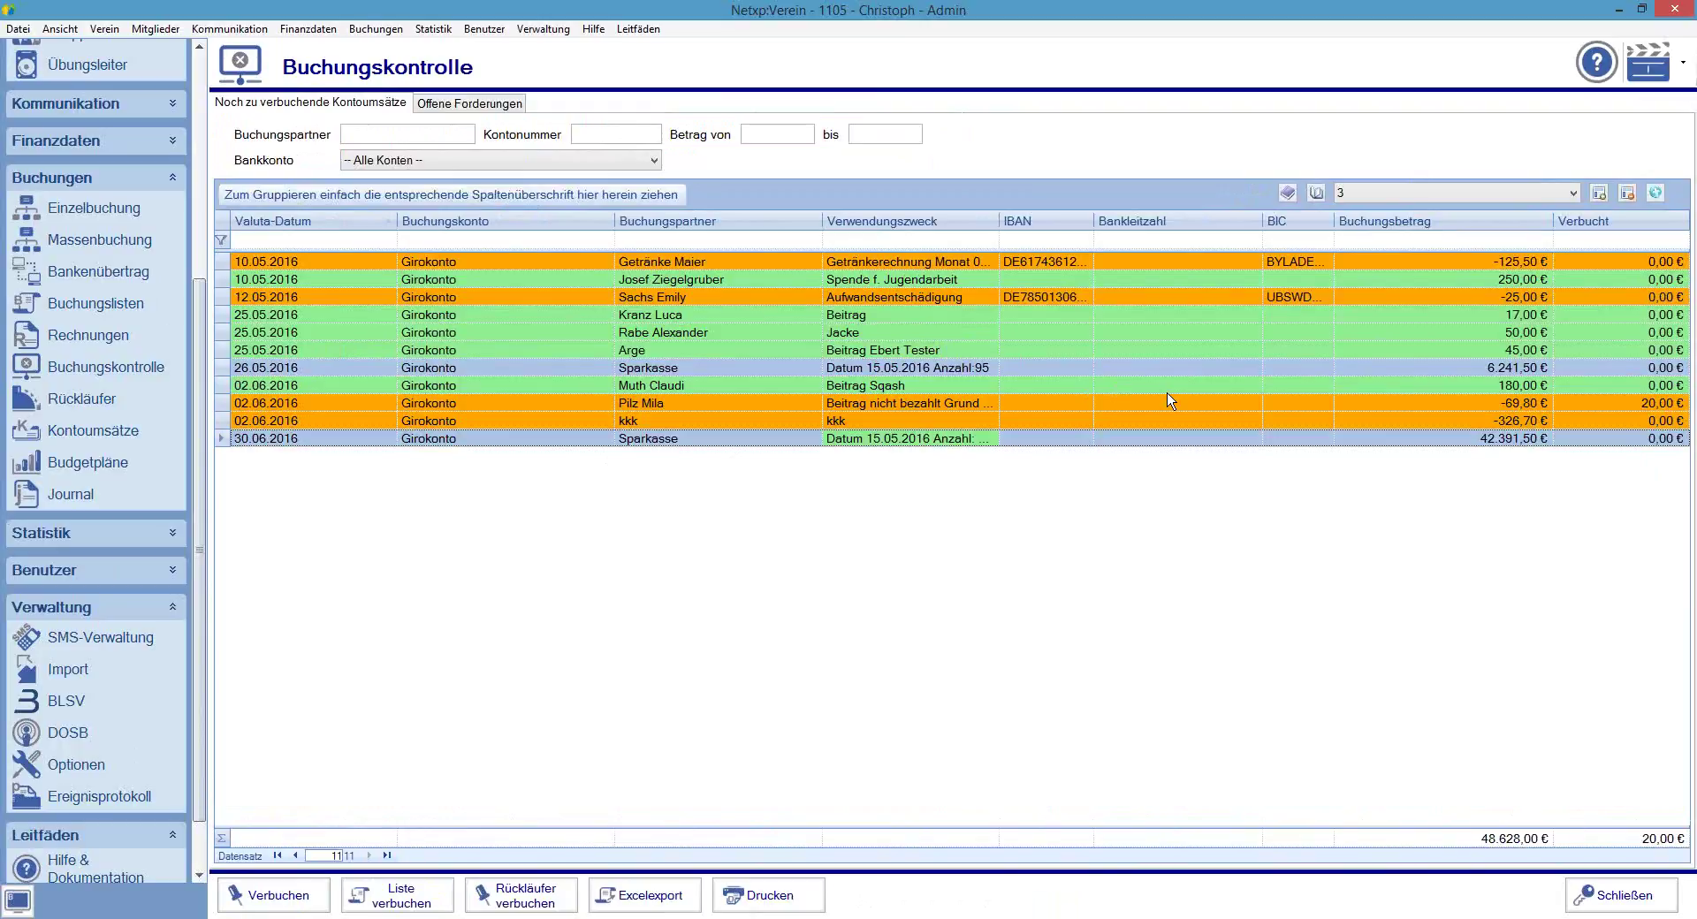
click(389, 897)
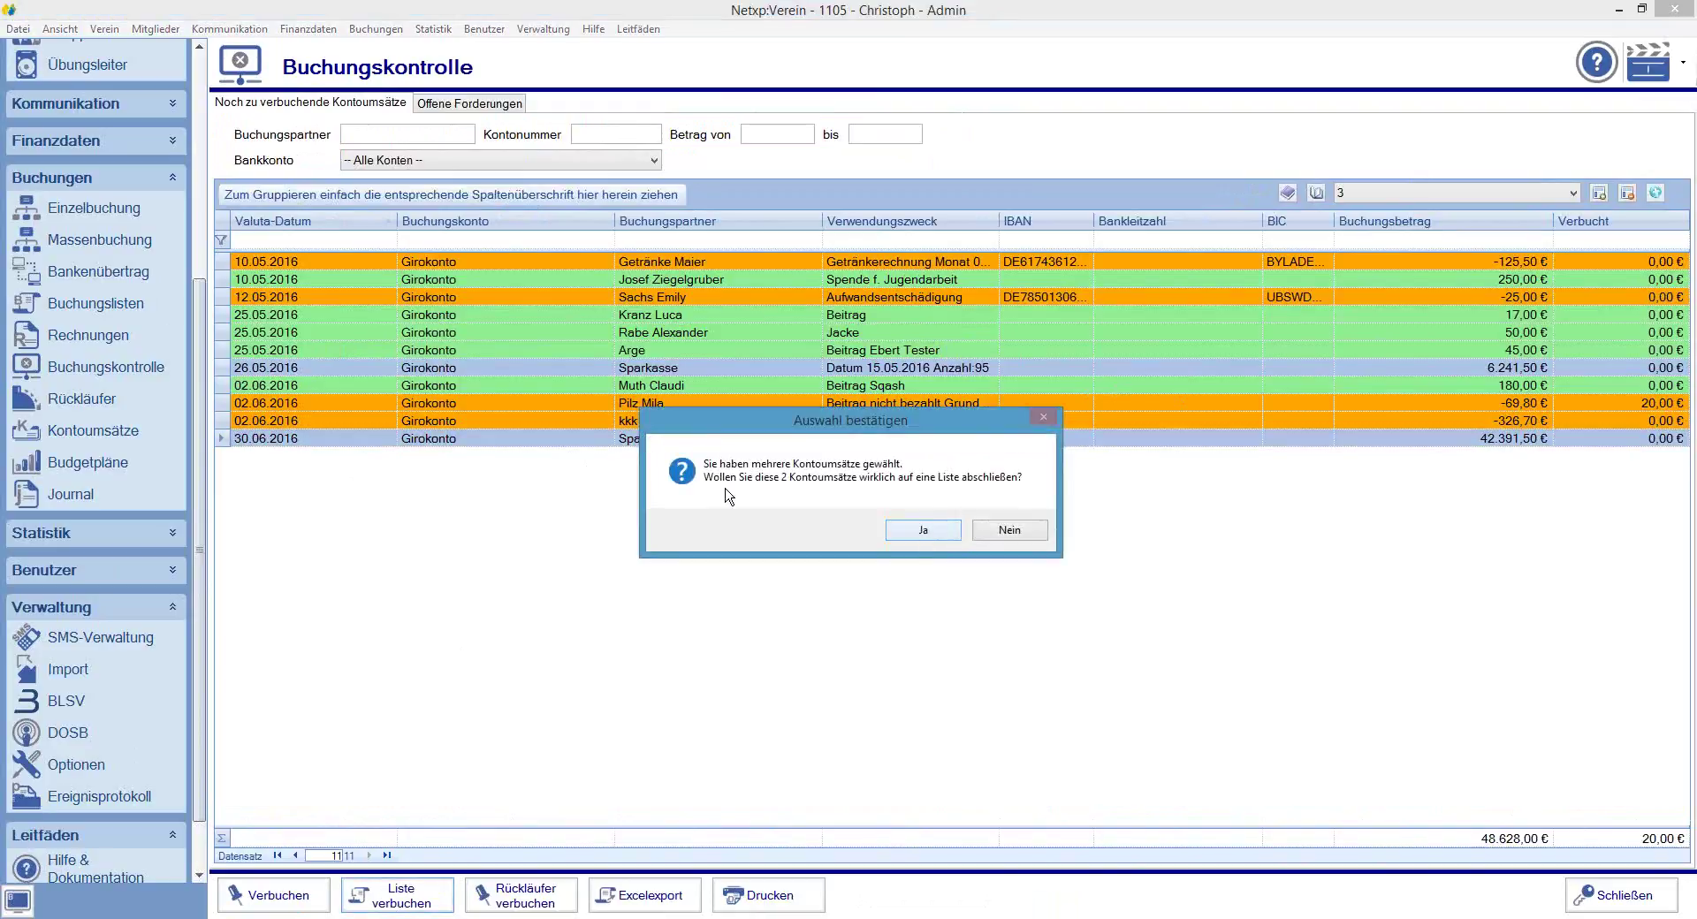
click(927, 533)
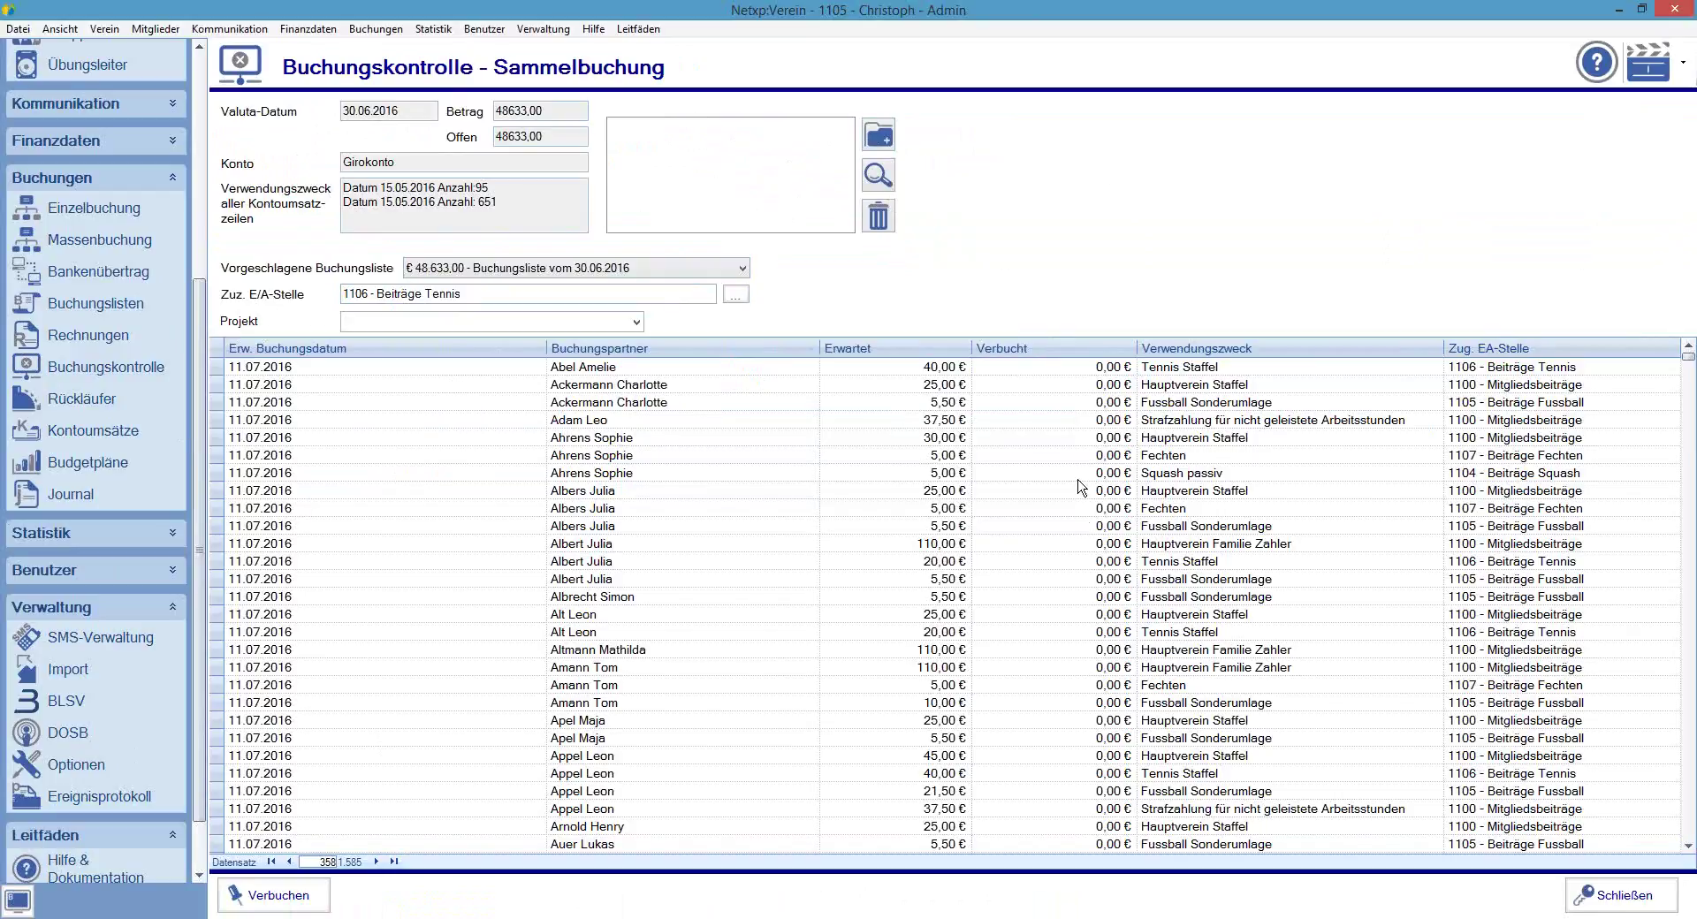
Save the unprocessed 1585-entry booking list from 30.06.2016 as a PDF in the document management without printing it
click(85, 304)
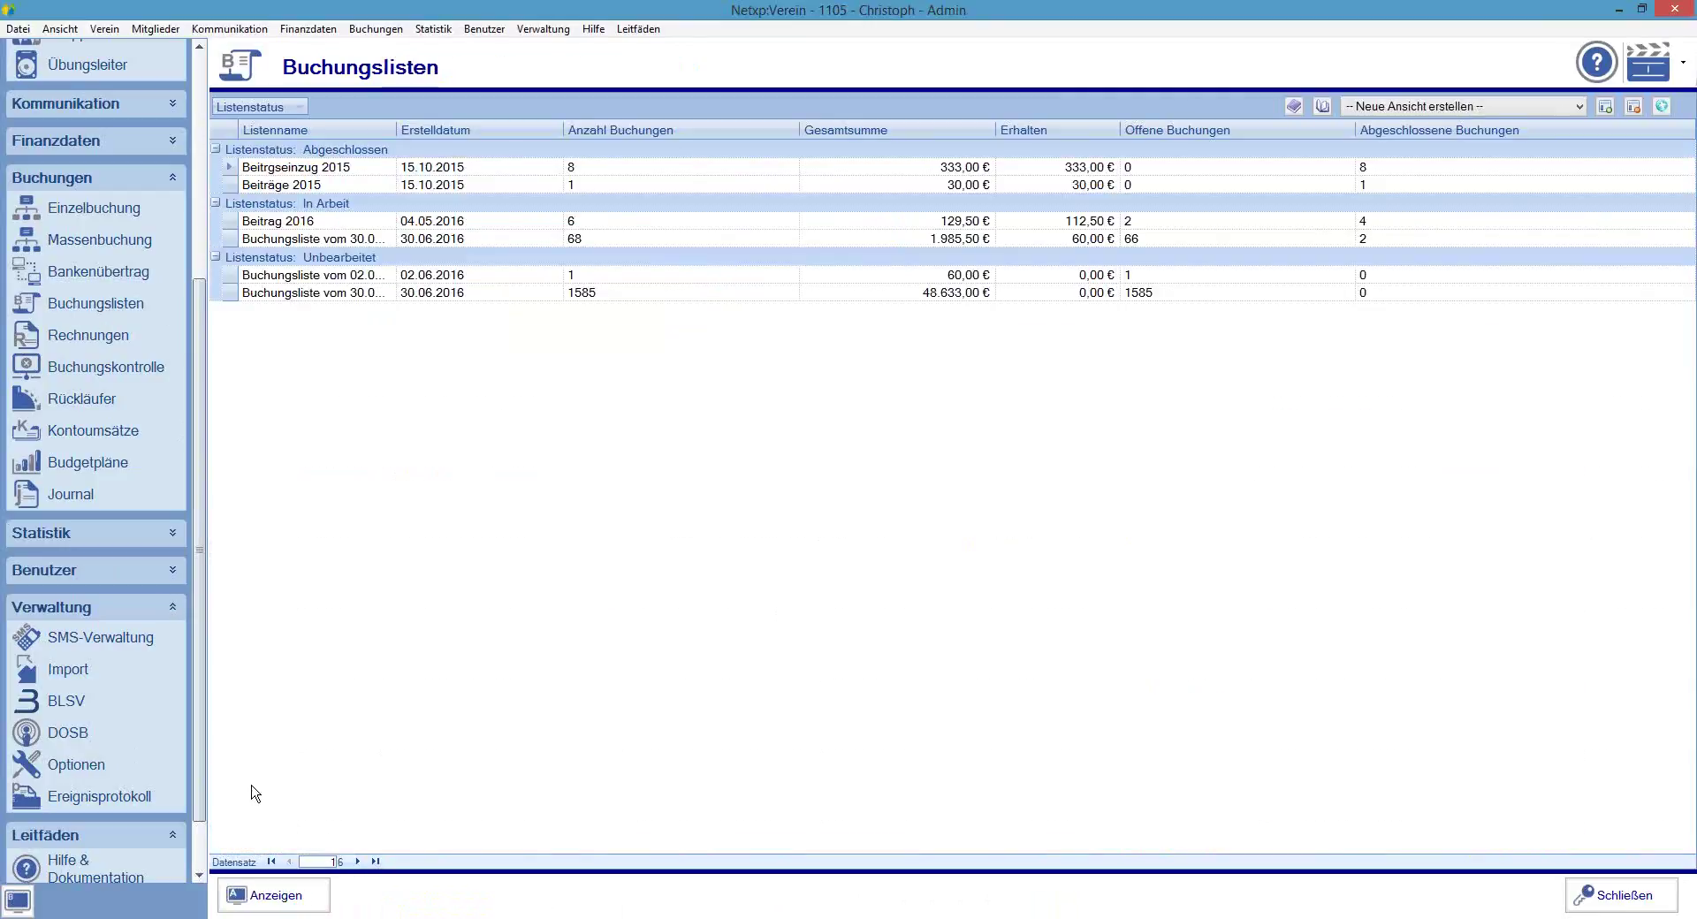
click(455, 297)
double_click(455, 297)
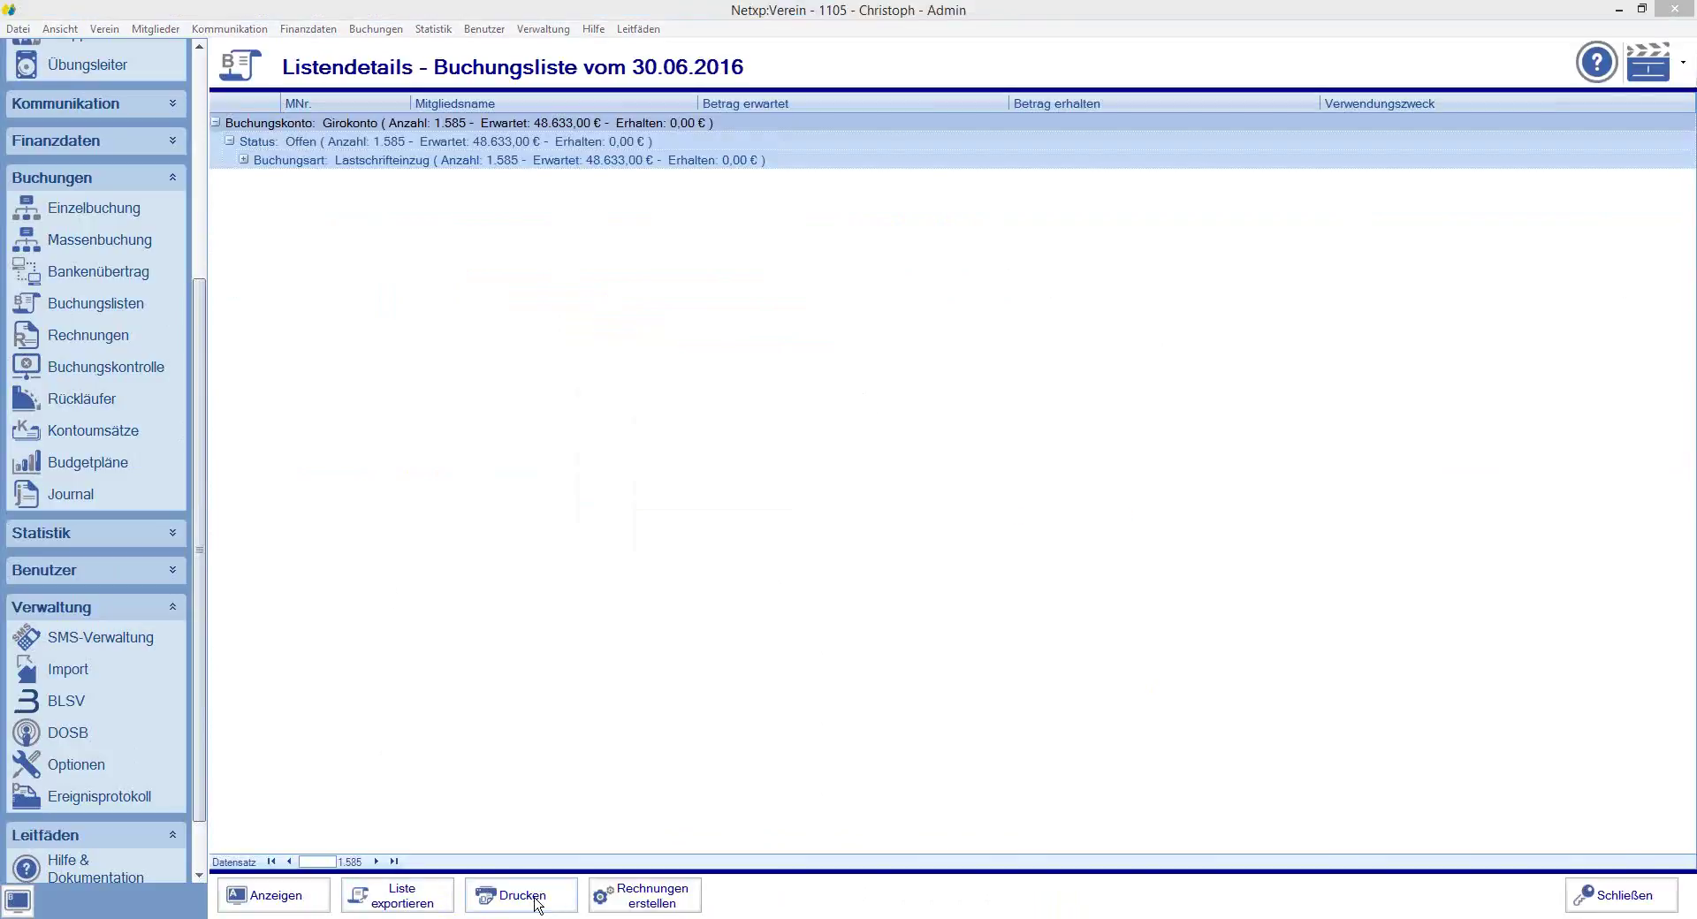
click(521, 895)
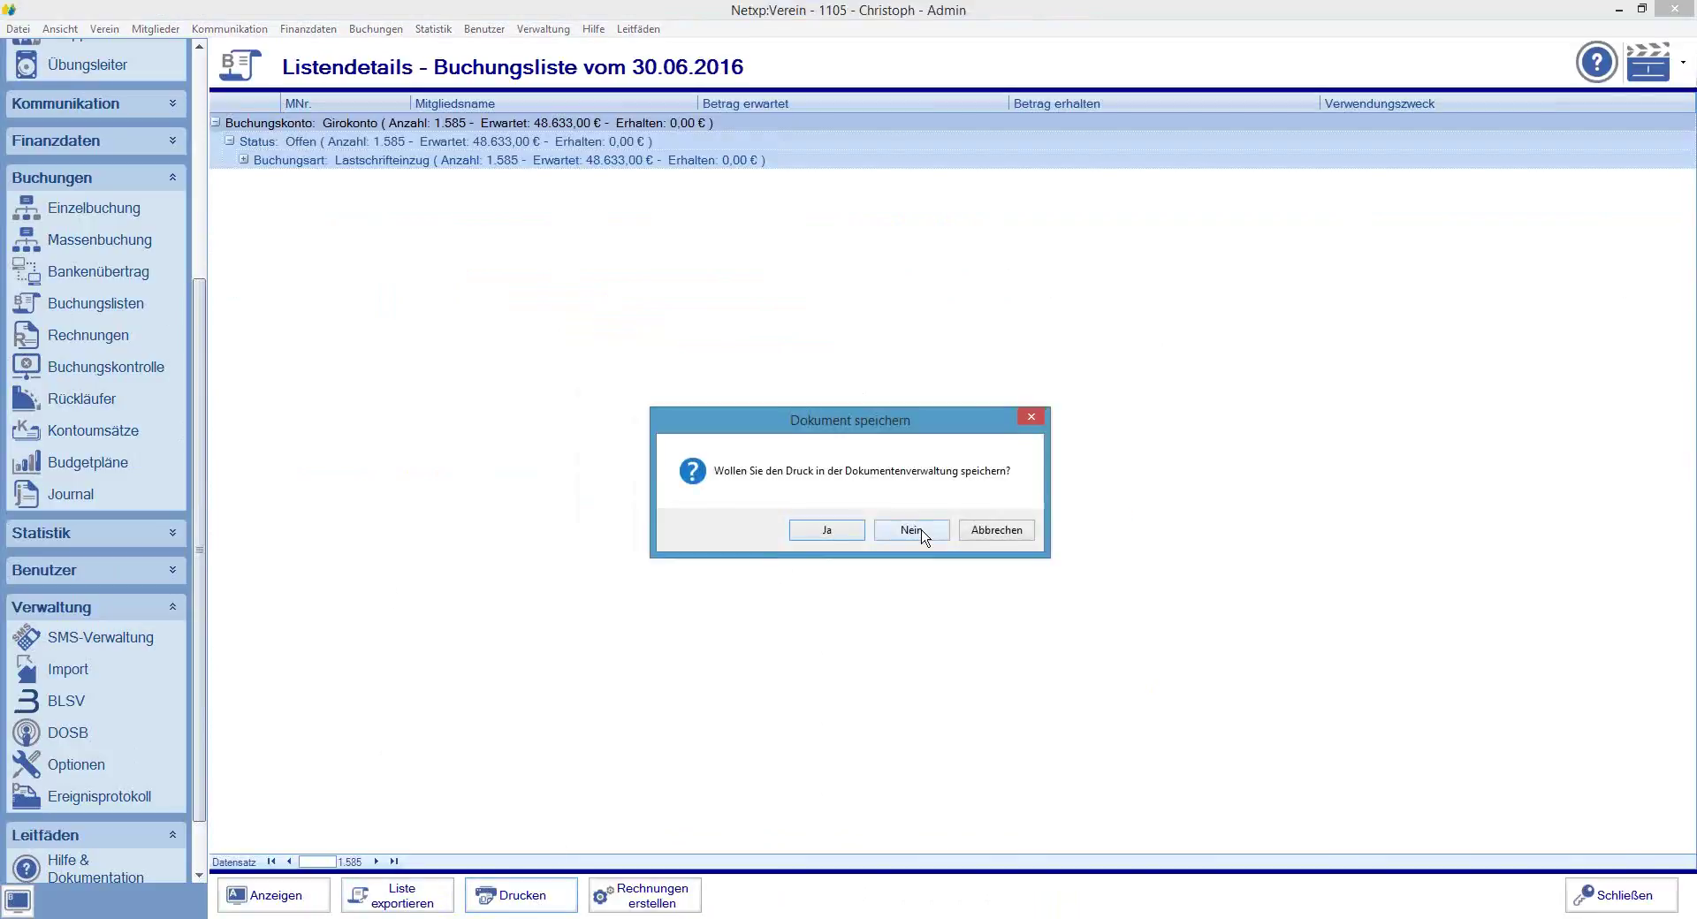
click(824, 533)
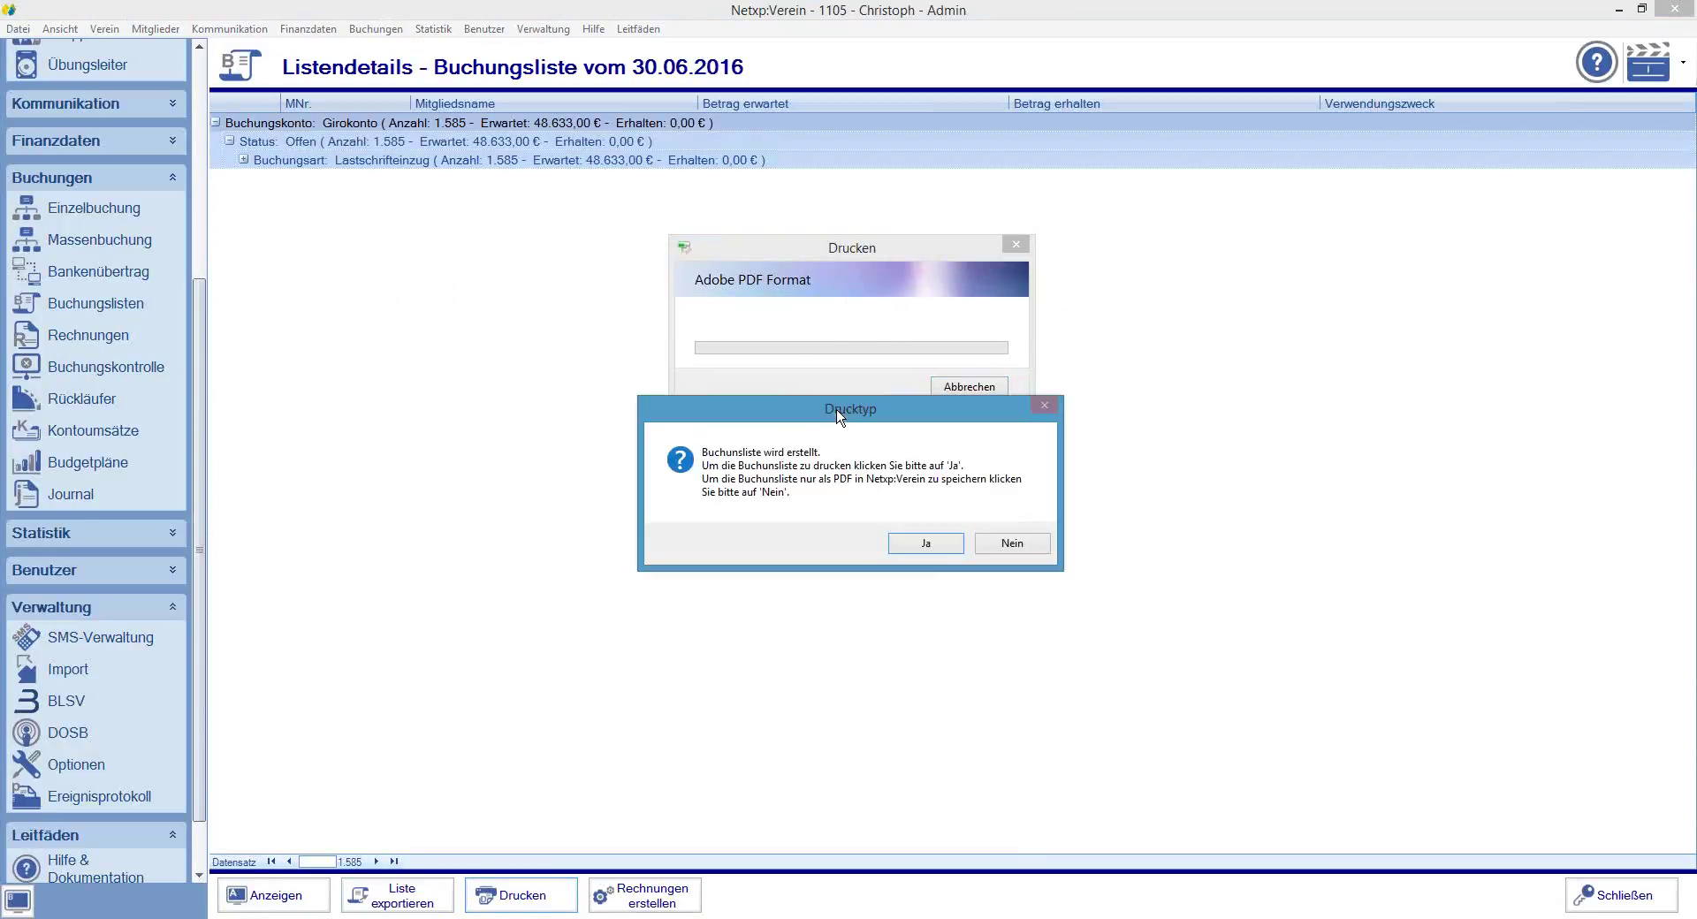
click(1036, 547)
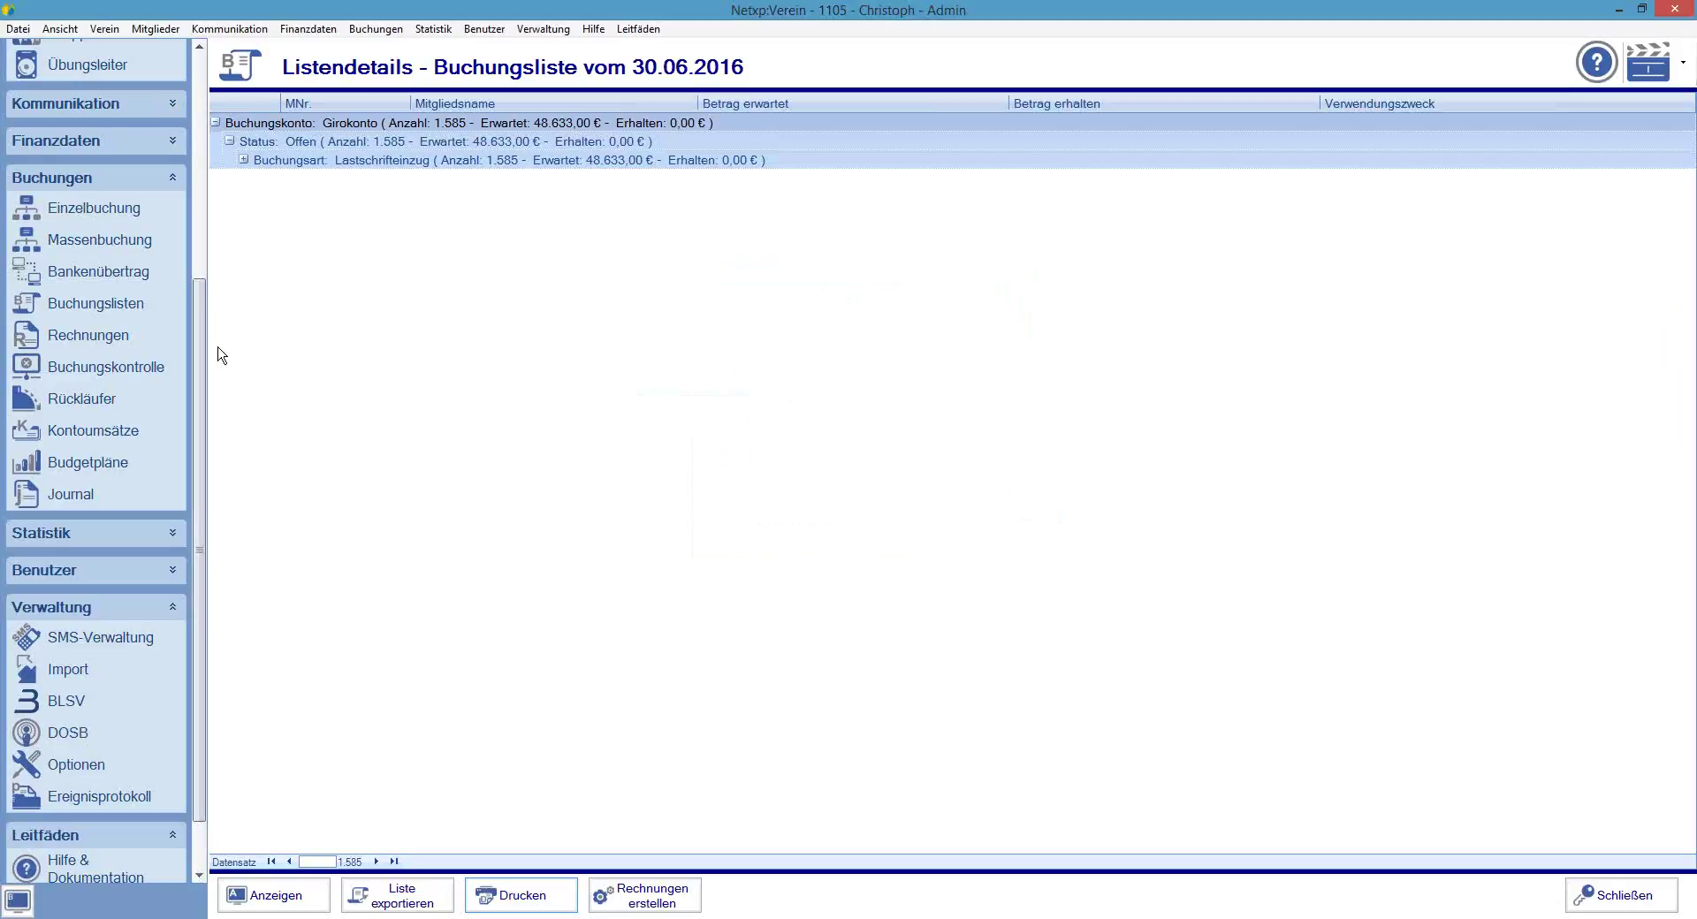
Download the stored document "Buchungsliste vom 30.06.2016" from the server into the Scan_Schulung folder
scroll(113, 258, up, 3)
click(116, 257)
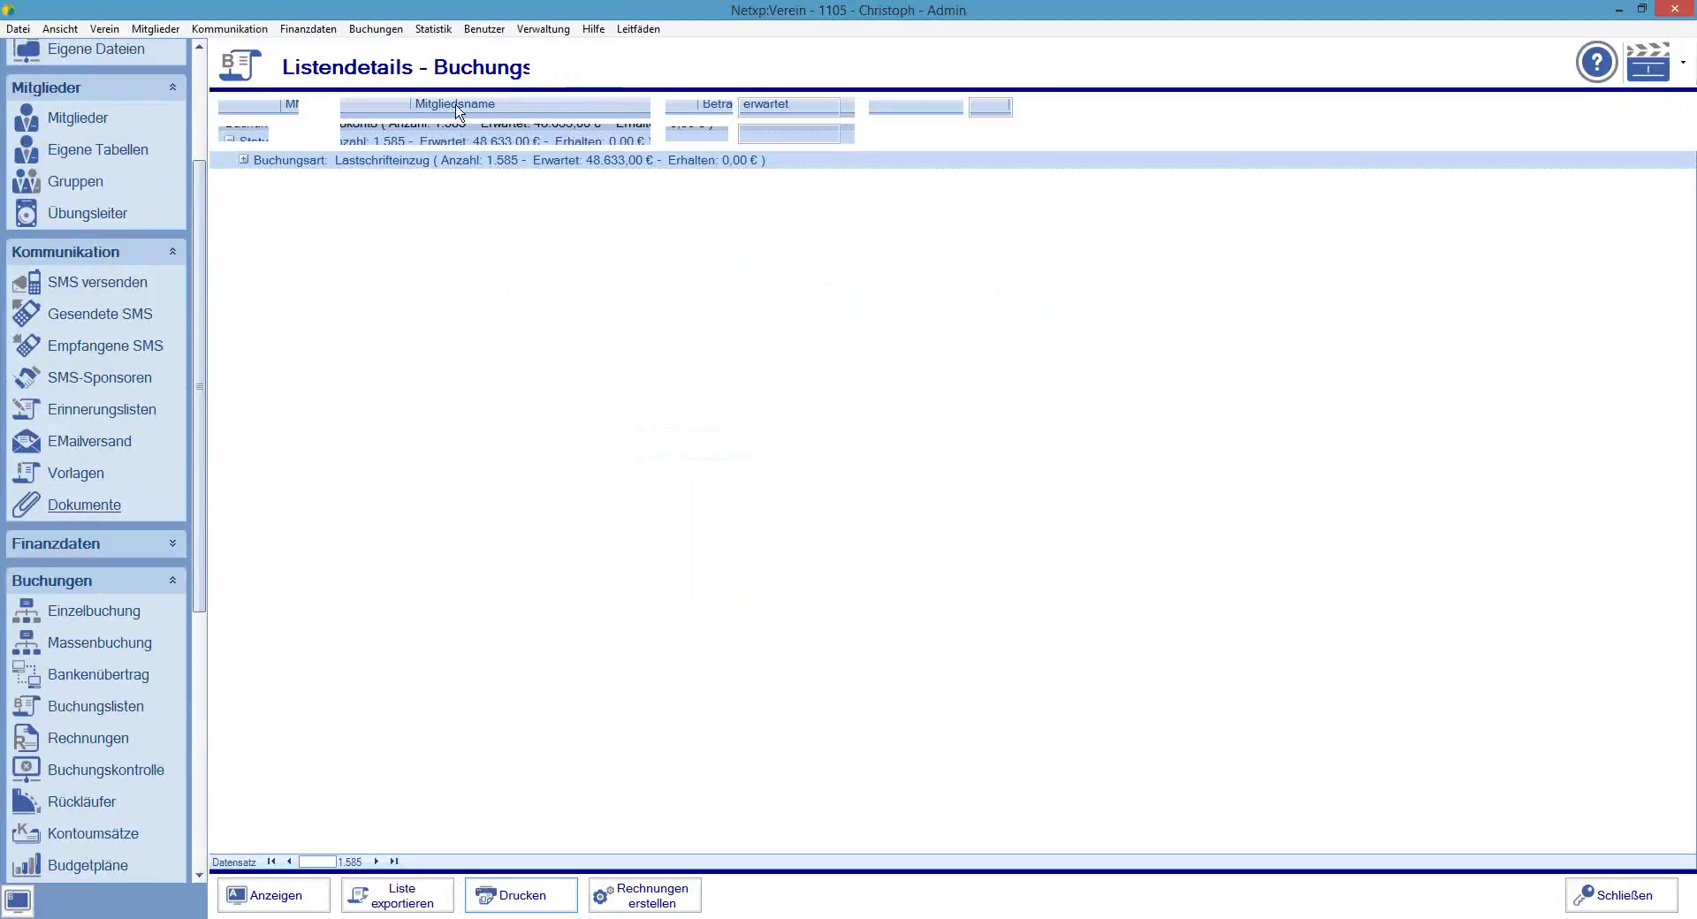
click(251, 199)
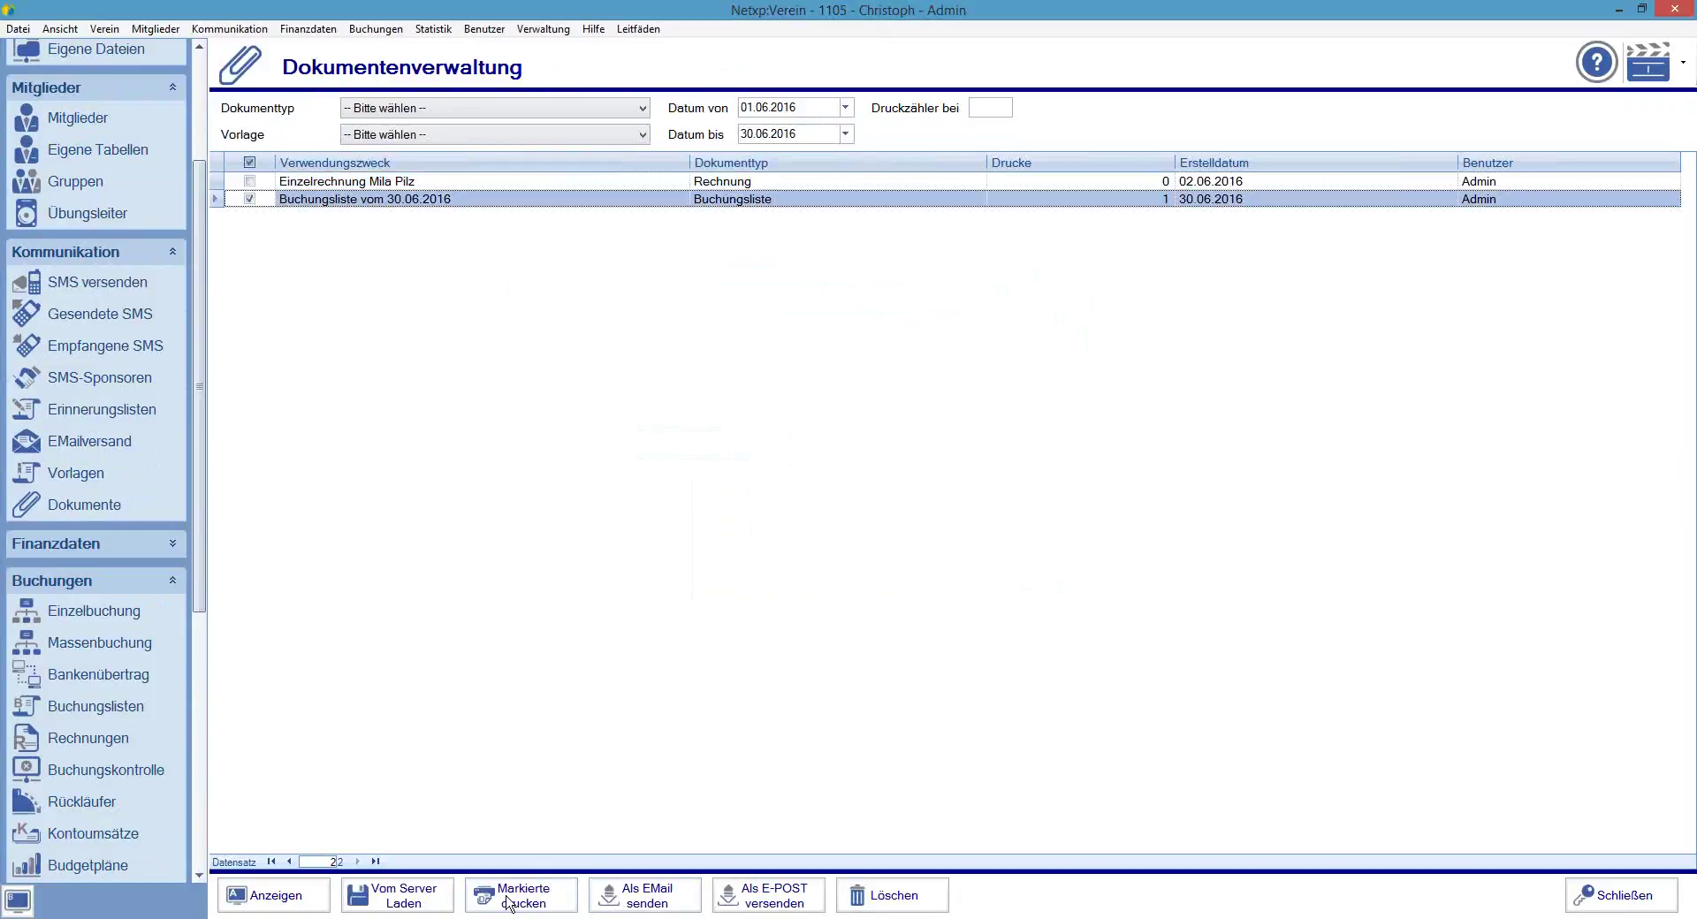
click(396, 903)
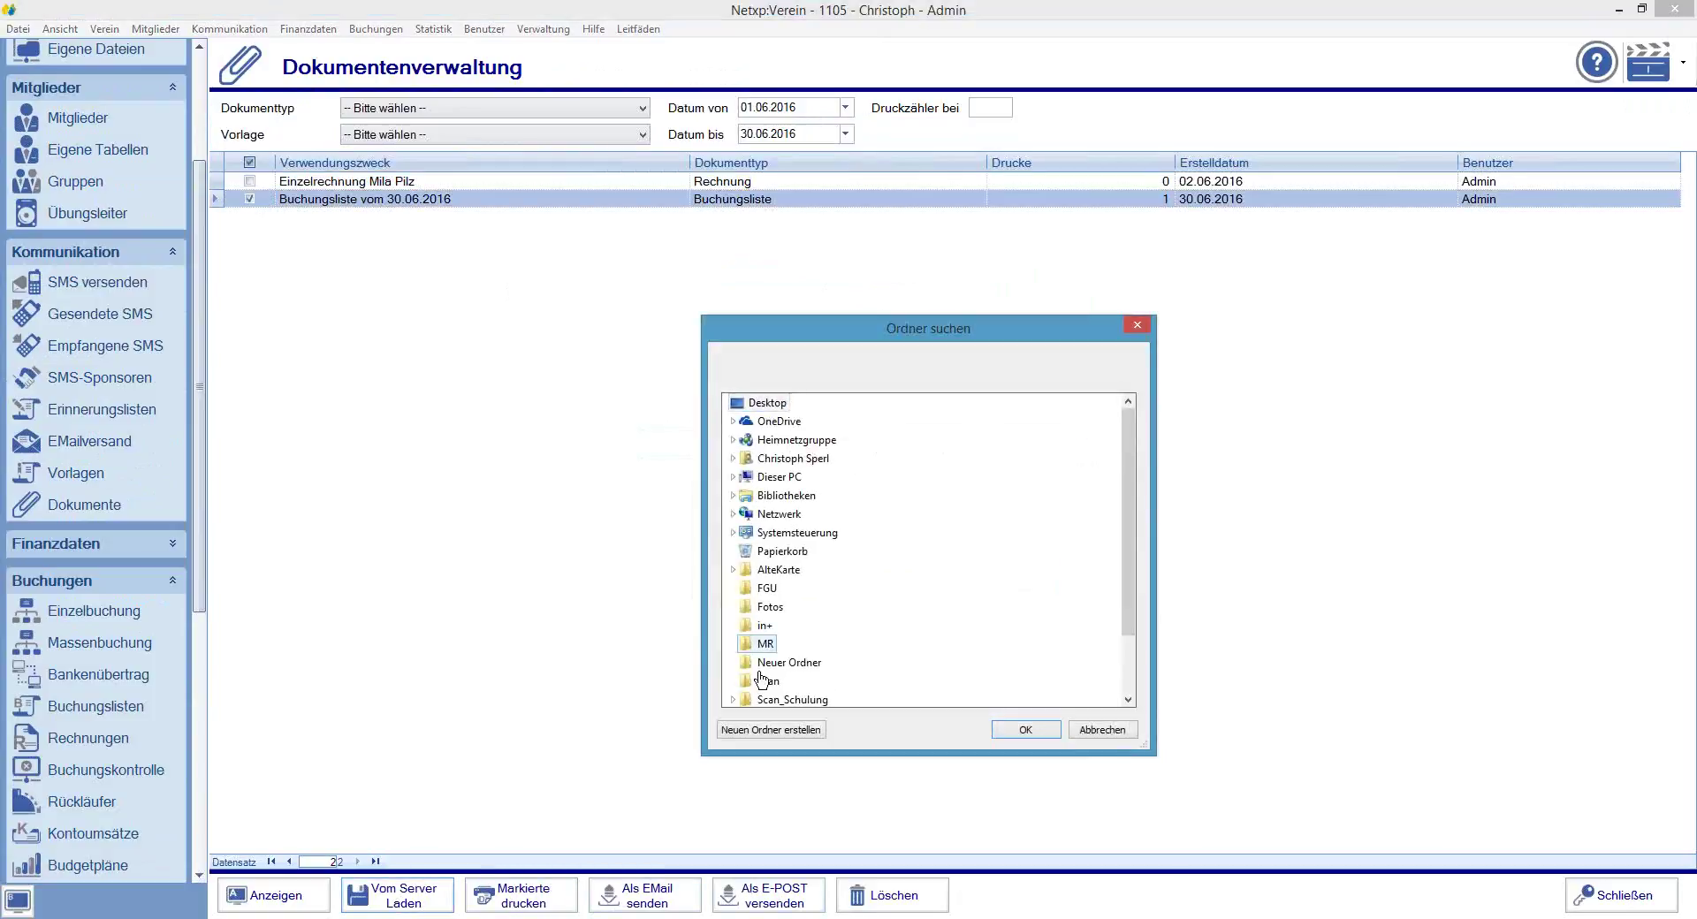
click(766, 698)
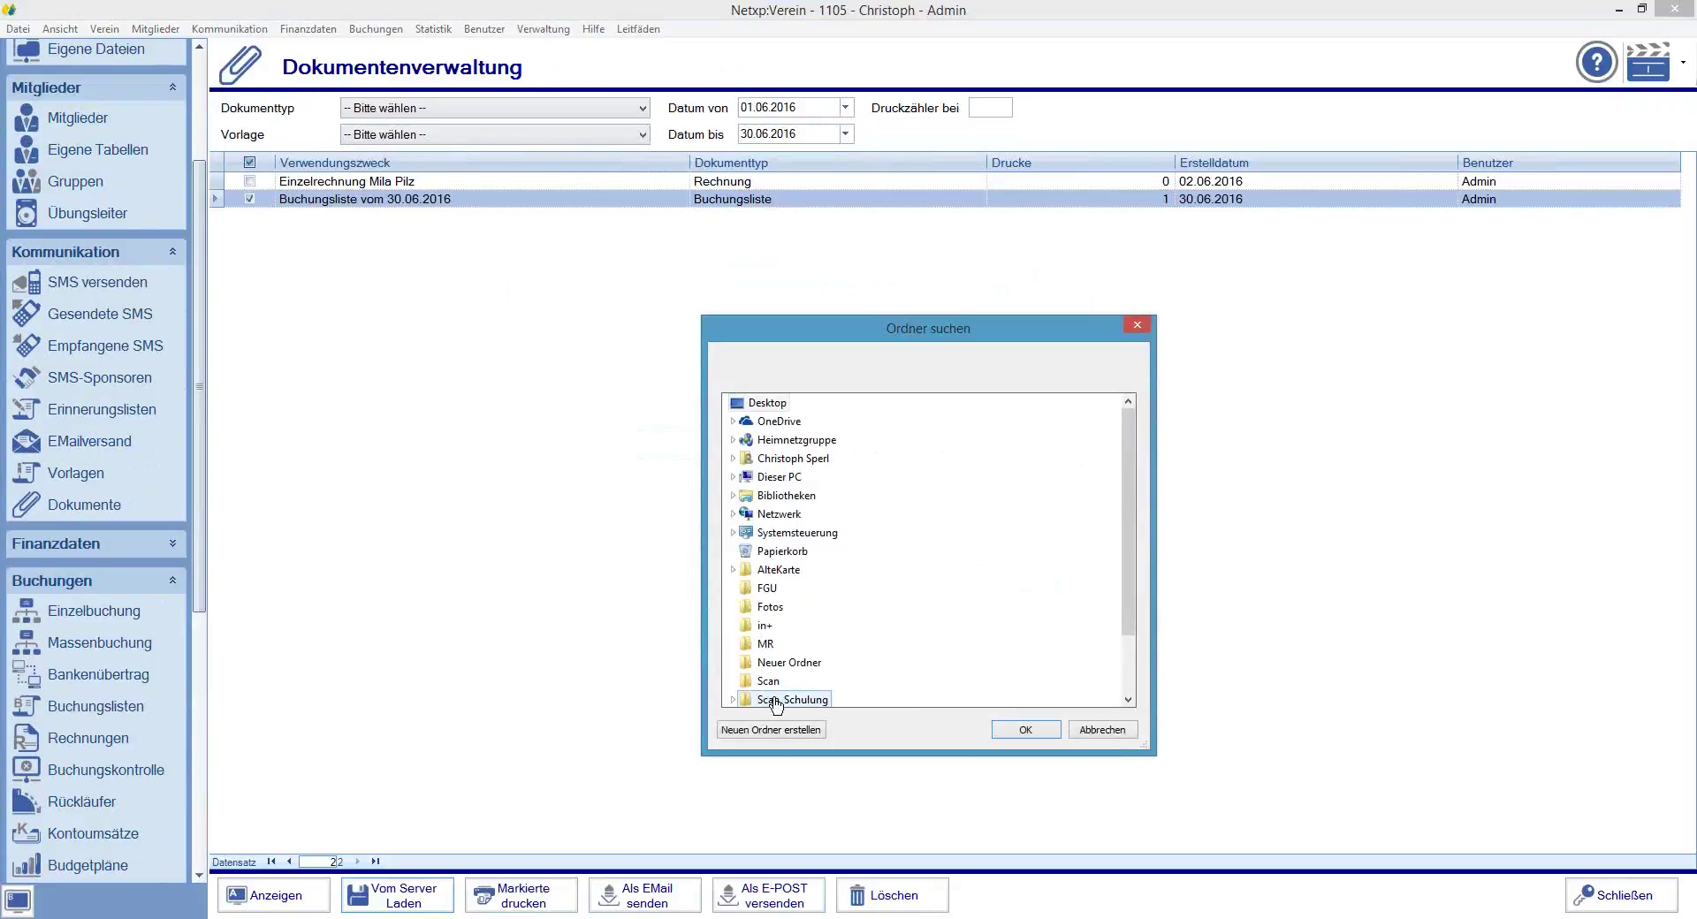
click(1024, 732)
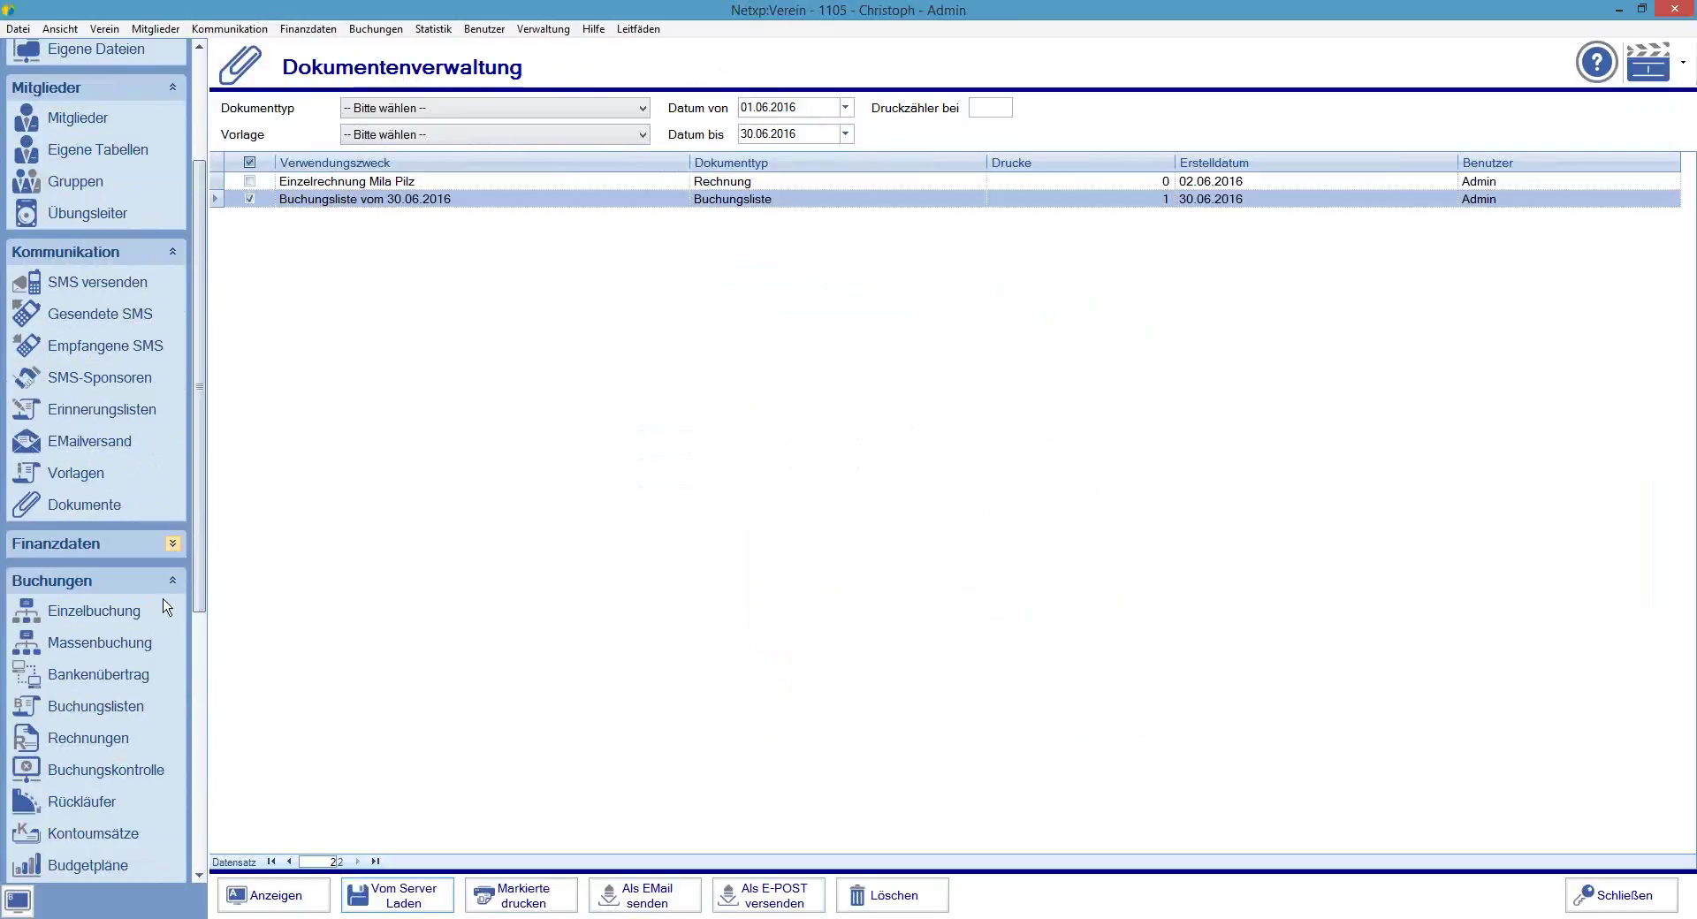
In the booking control, select both Sparkasse transactions dated 30.06.2016 and 26.05.2016 and open them as one collective list booking
drag(199, 543, 201, 672)
click(150, 536)
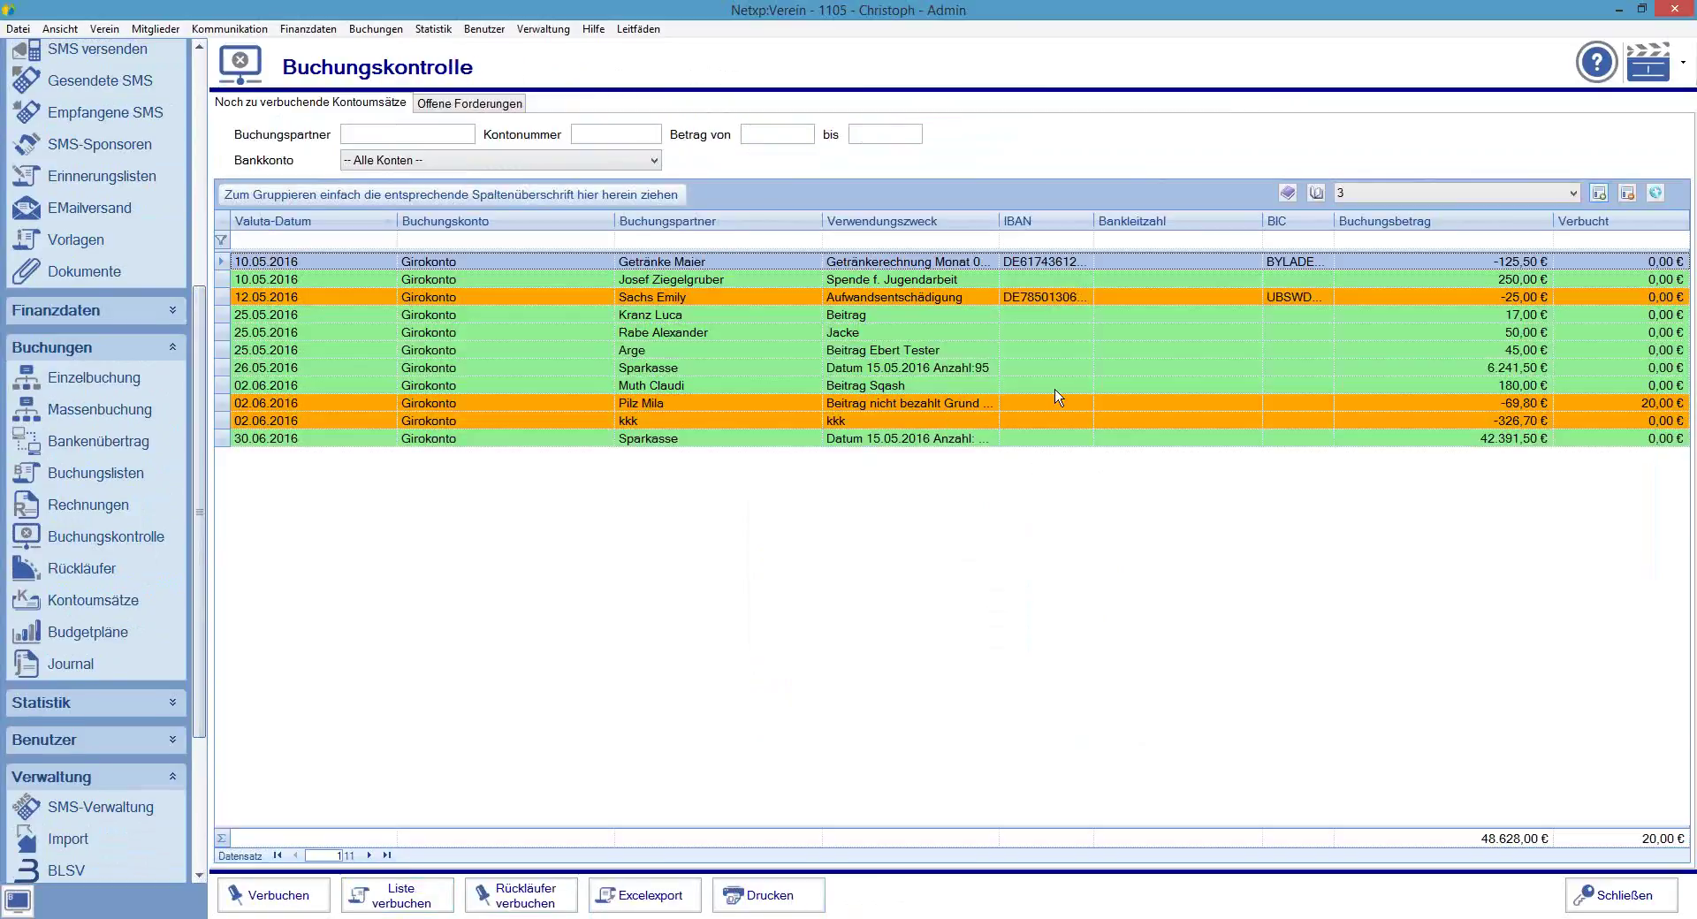
click(1167, 439)
click(1287, 376)
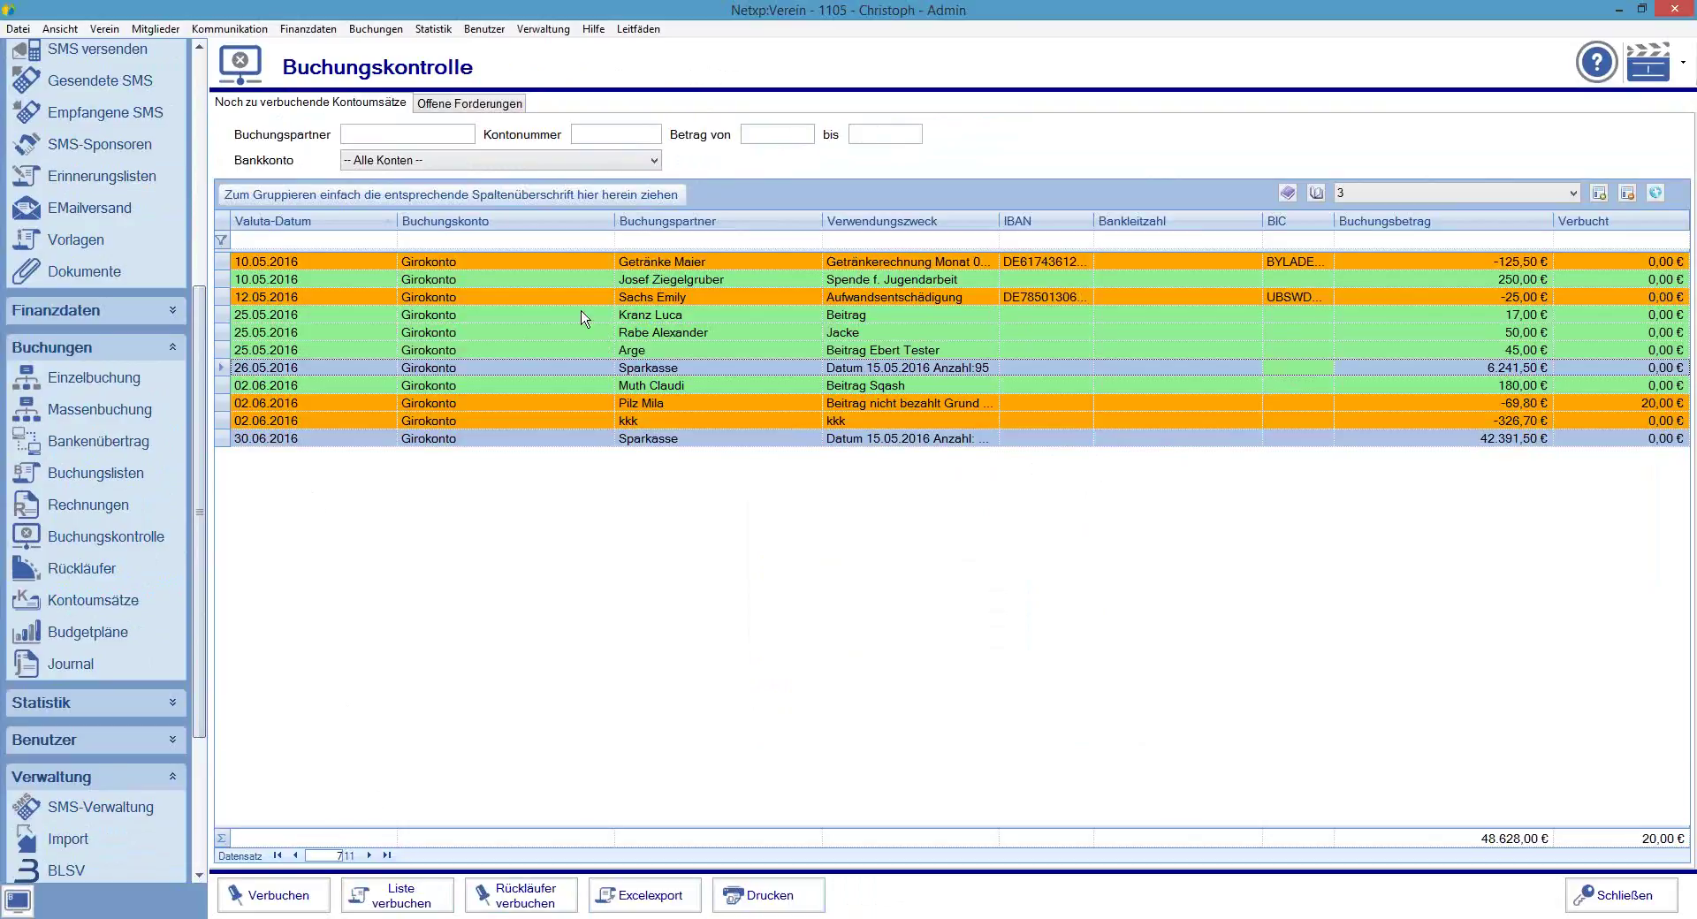
click(423, 895)
click(923, 531)
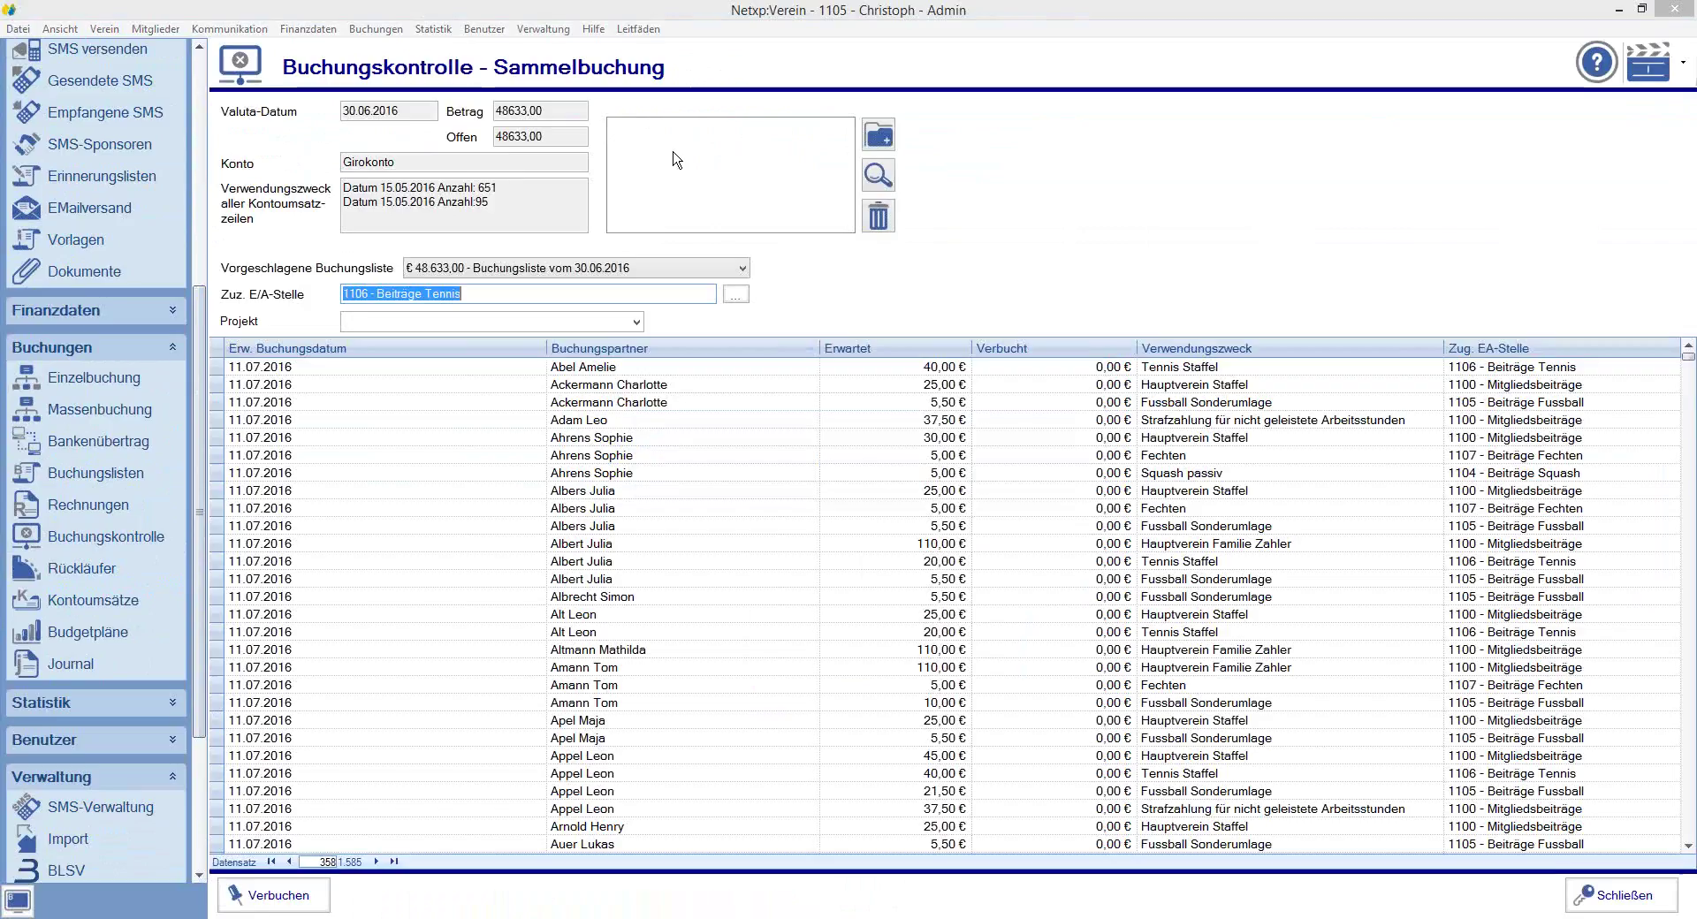
Attach "Buchungsliste vom 30.06.2016.pdf" from the Hauptverein's Offene Belege and post the collective booking against the suggested list
click(873, 137)
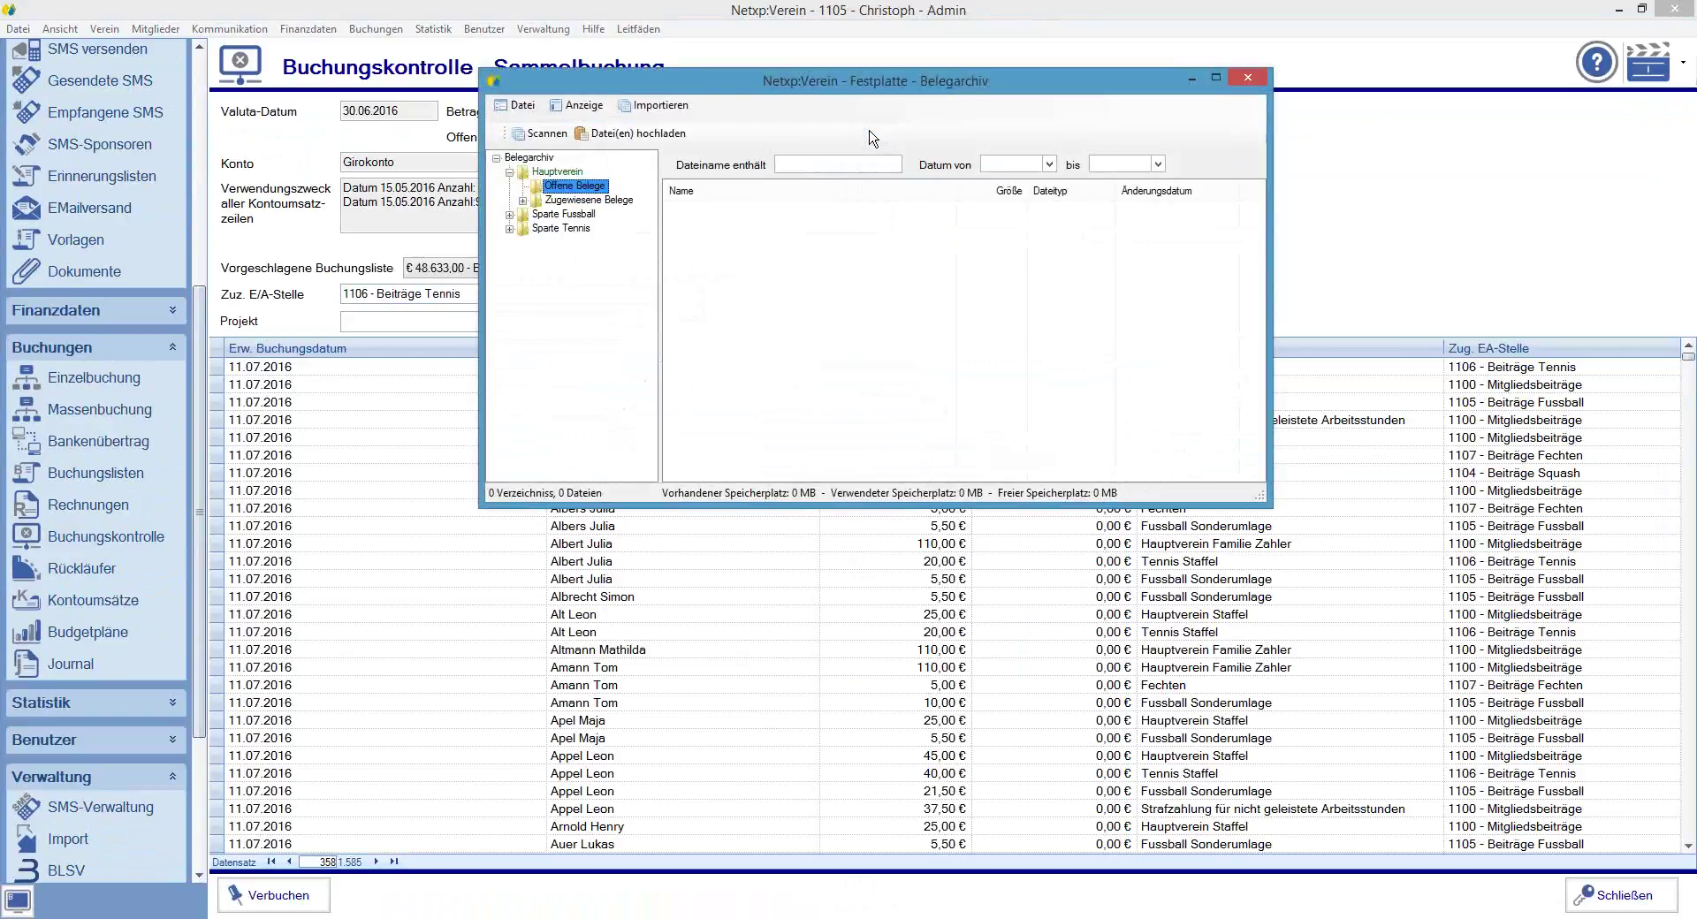
click(580, 188)
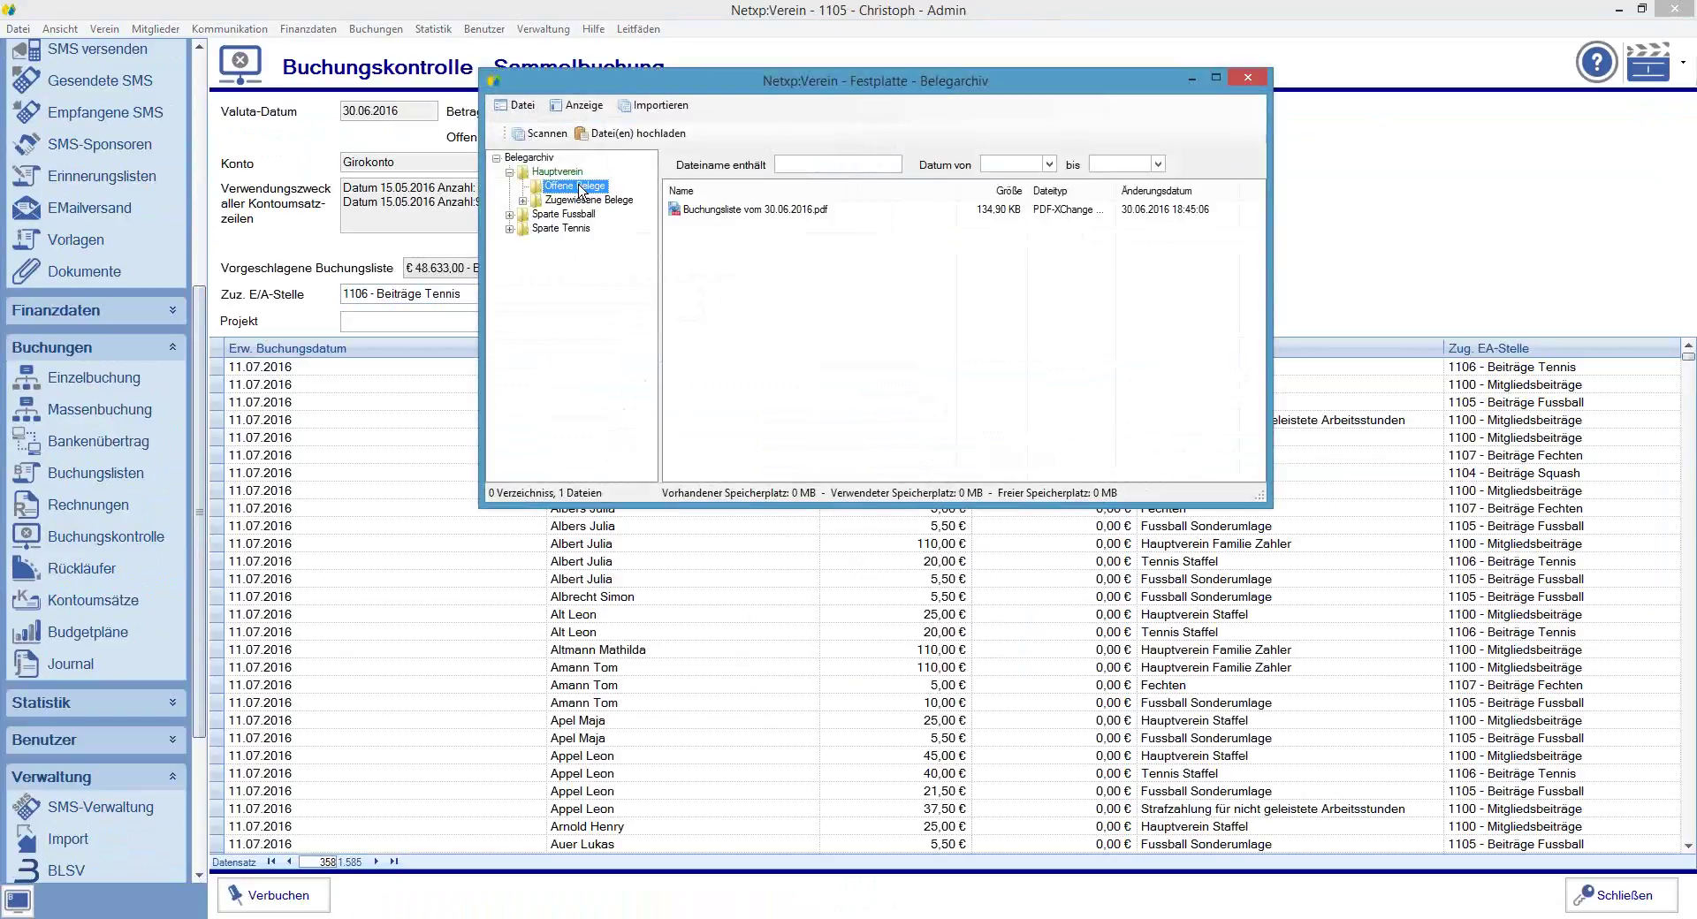
mouse_move(707, 210)
mouse_down()
mouse_move(583, 194)
mouse_move(723, 210)
mouse_up()
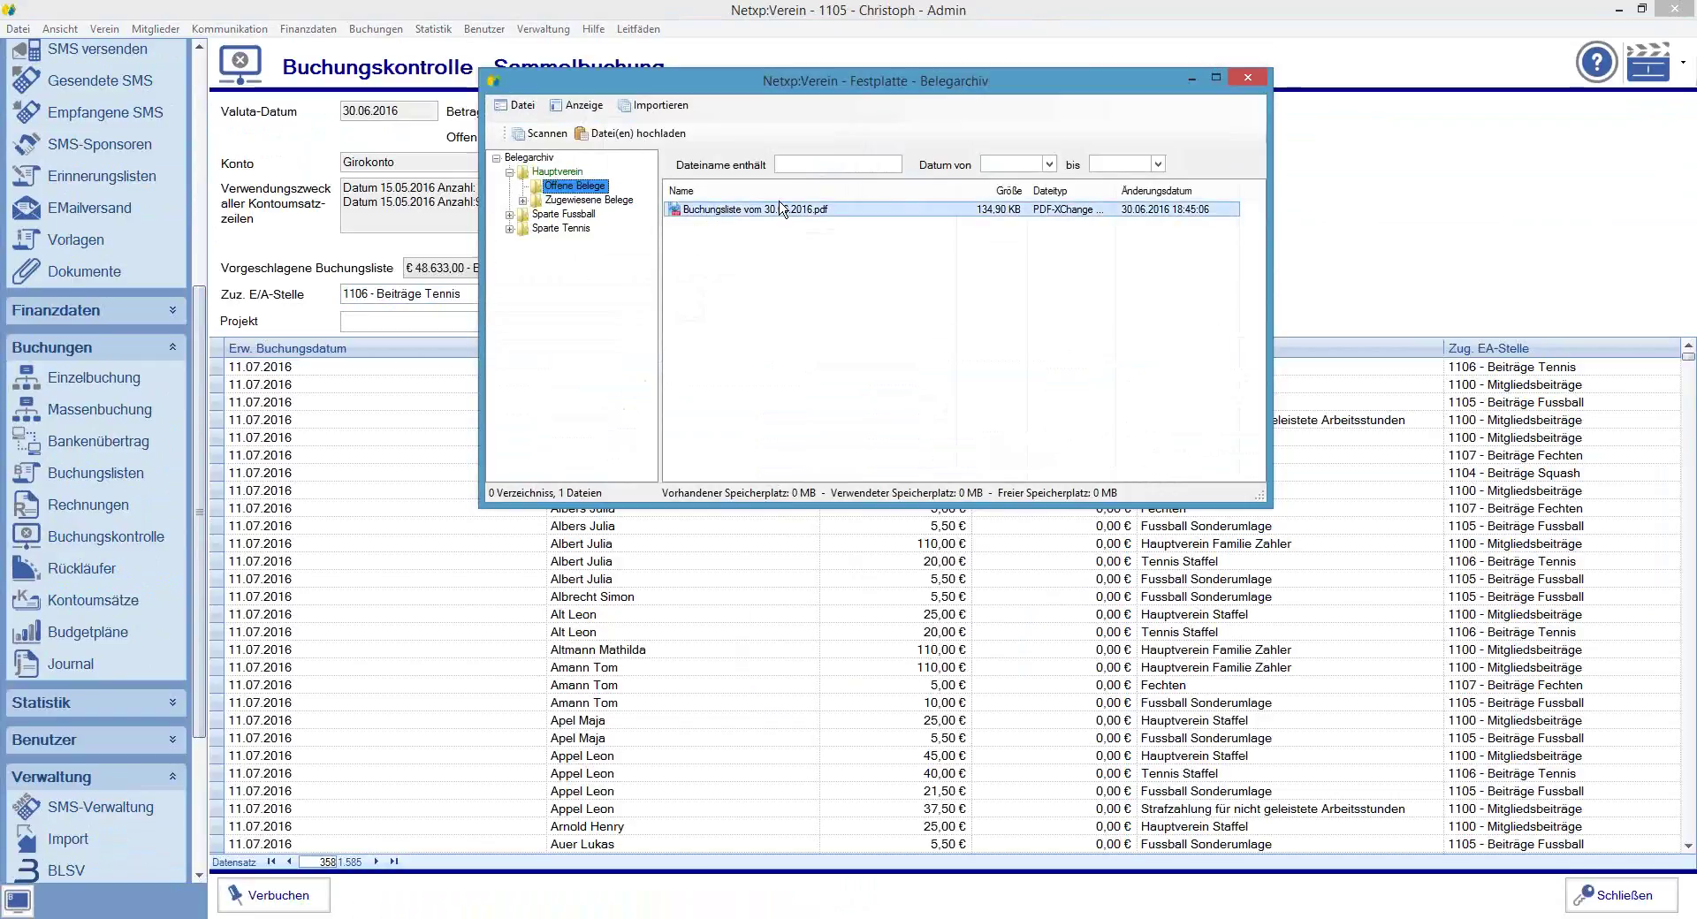
double_click(850, 209)
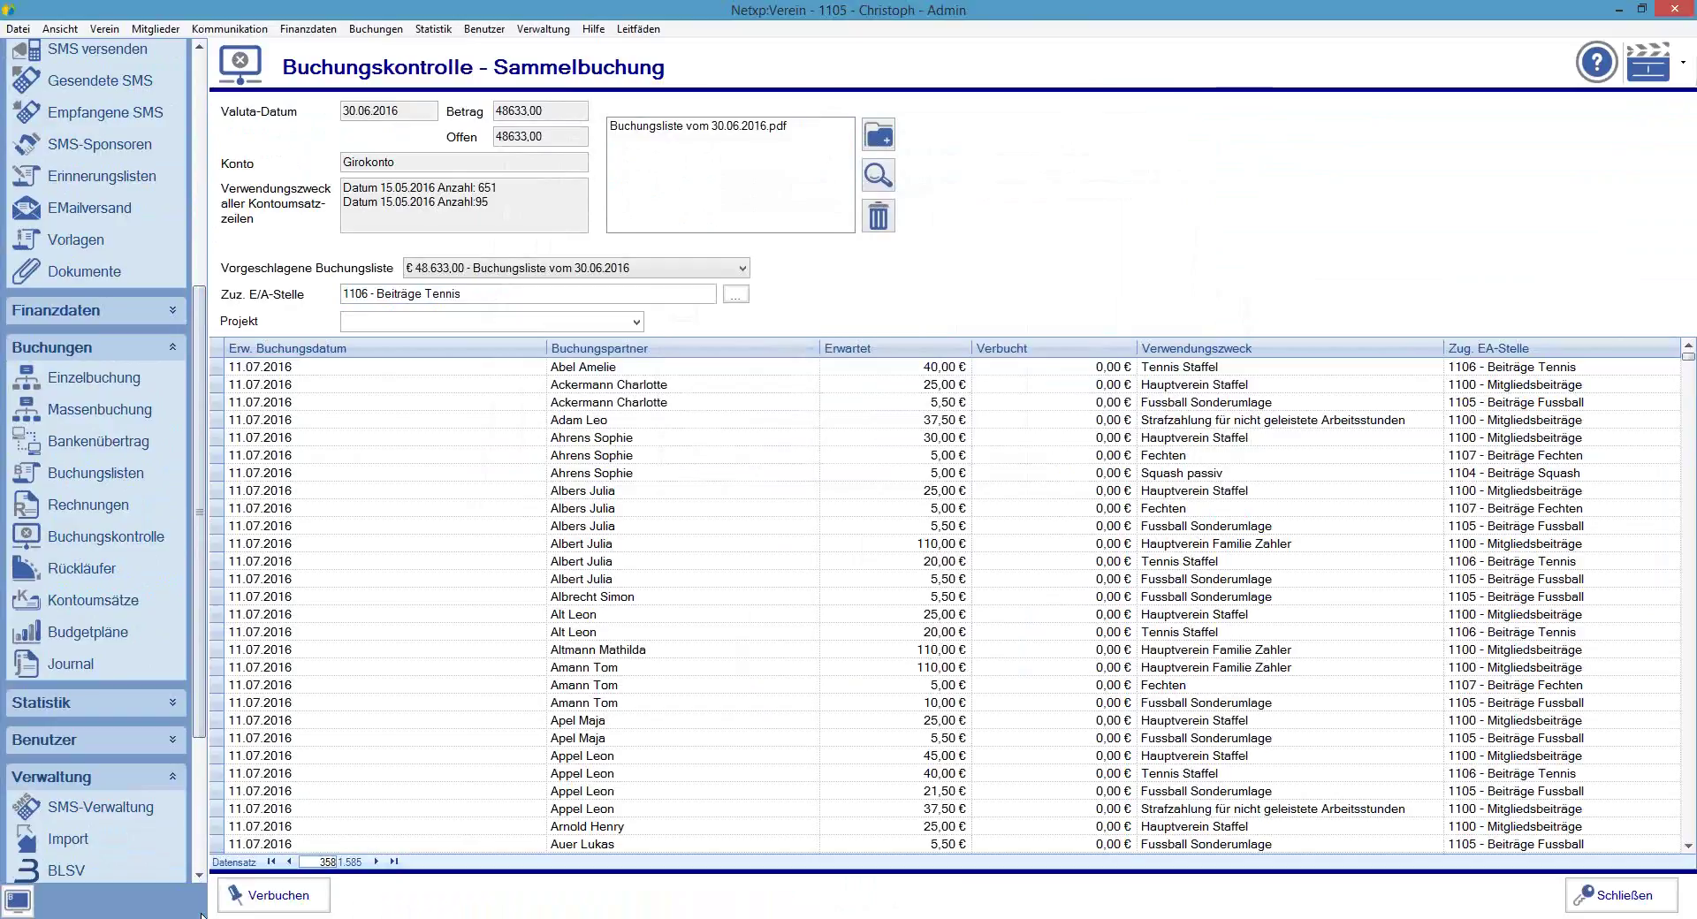
click(277, 896)
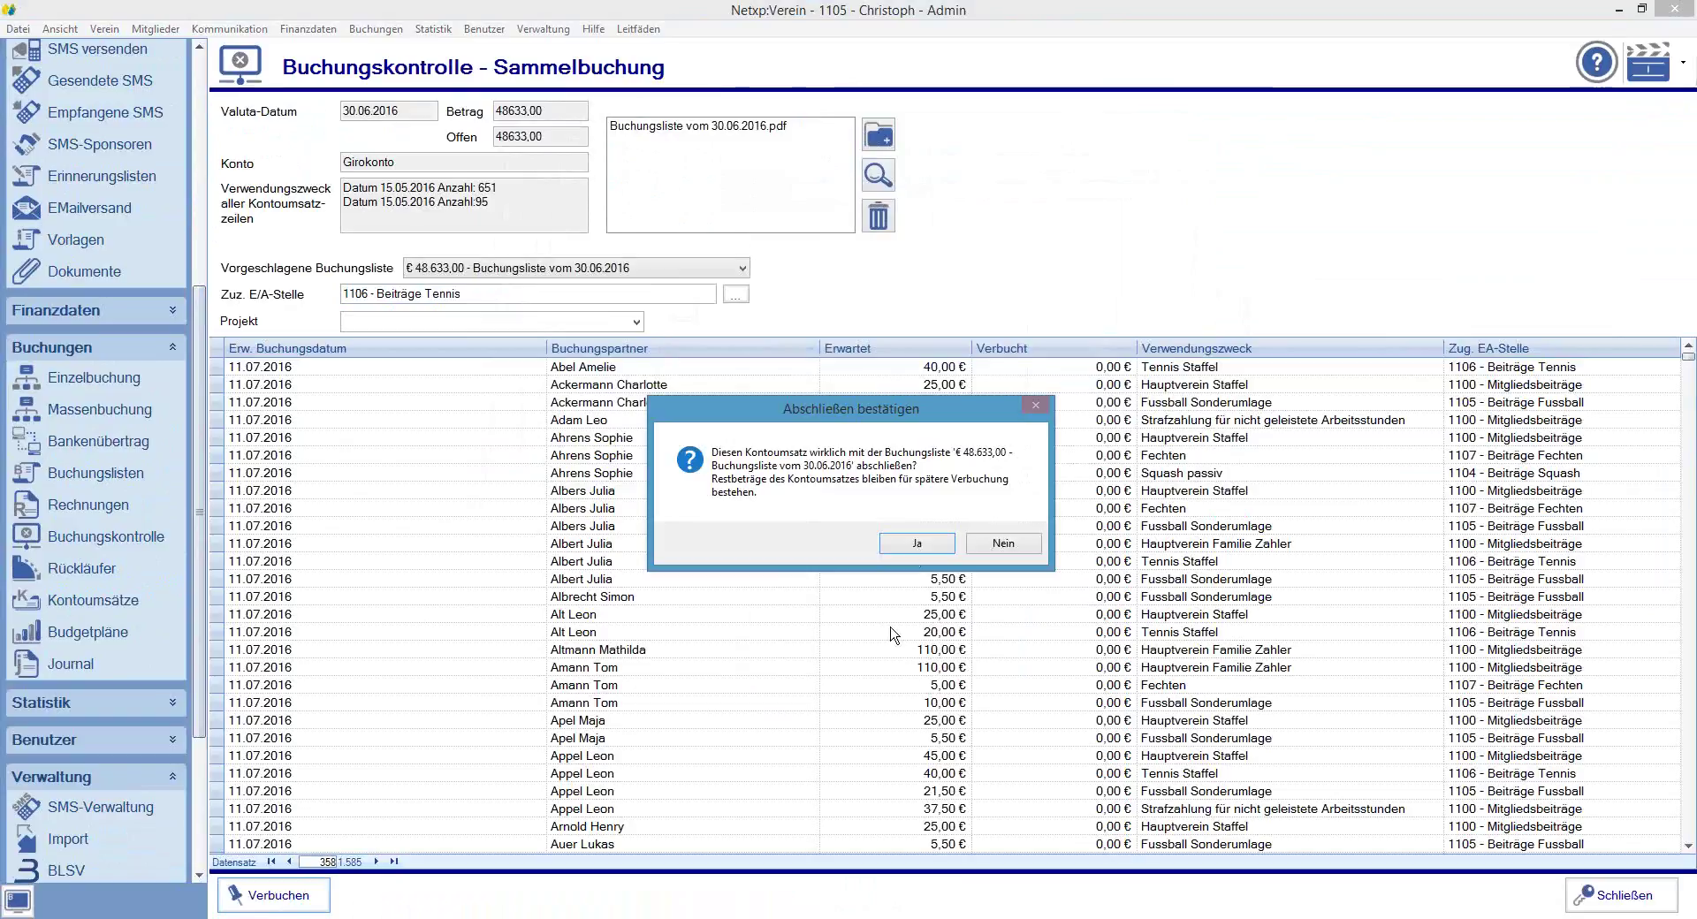
click(917, 544)
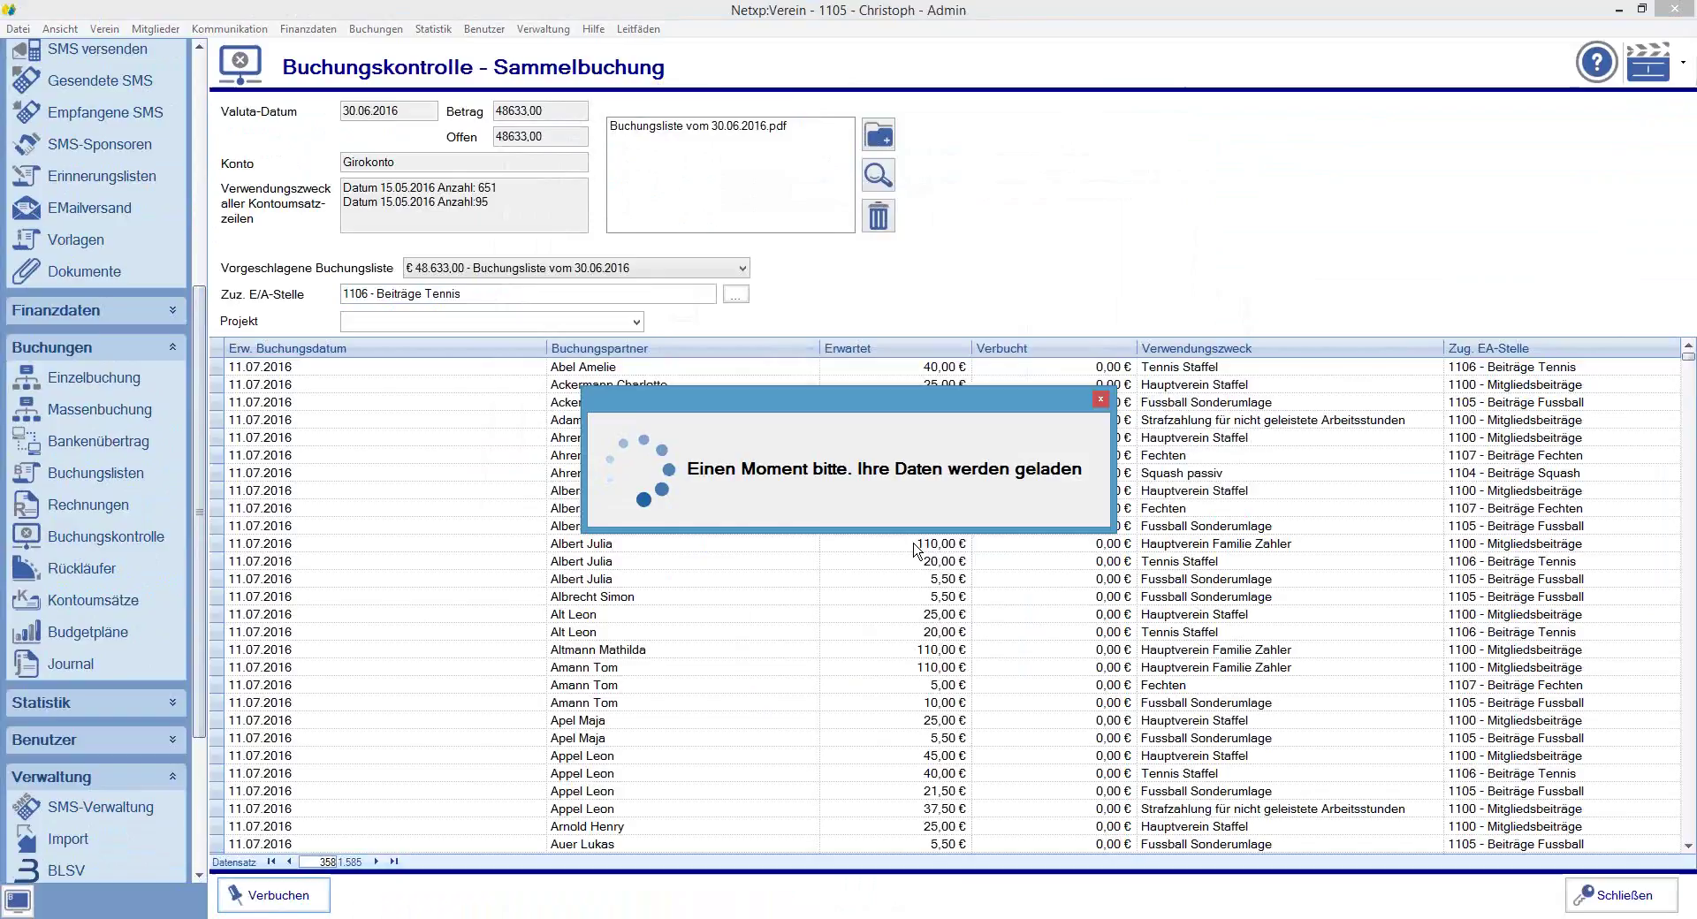